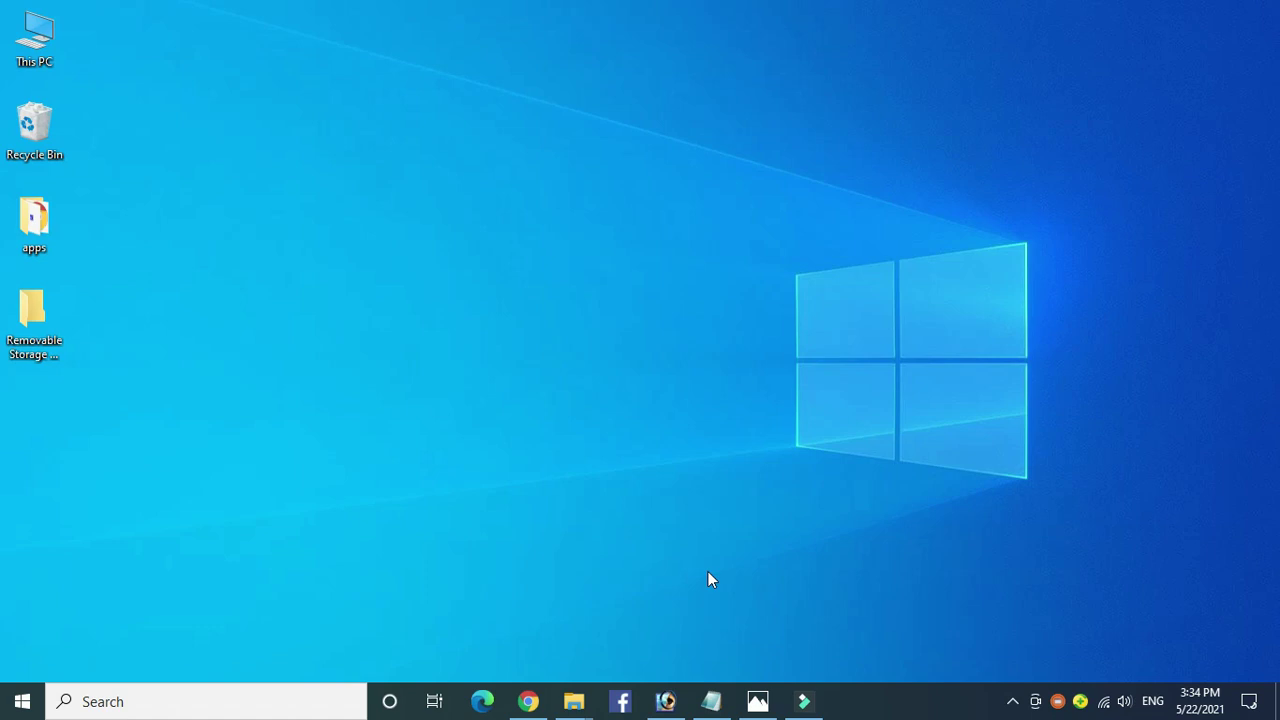
Step: Bring back the open folder windows and arrange them side by side, with png filling the left half of the screen and Output the right
{"action": "key", "text": "super+d"}
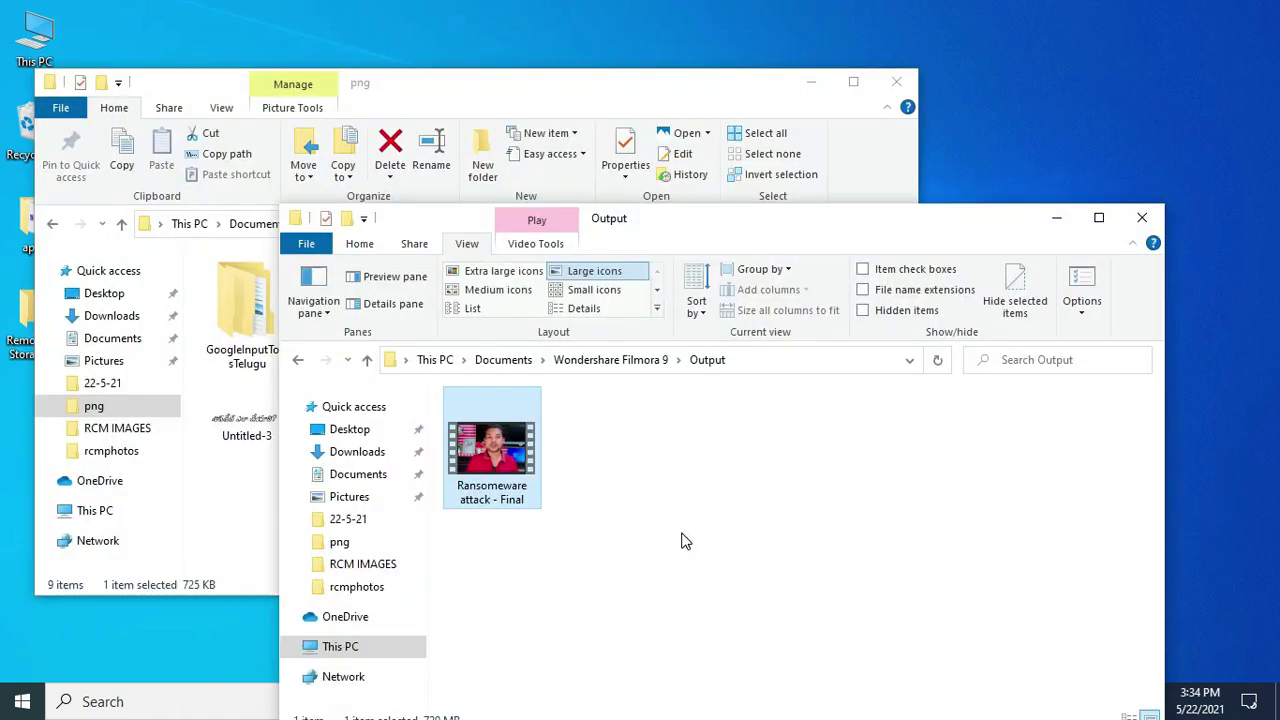
{"action": "left_click_drag", "start_coordinate": [640, 235], "coordinate": [1187, 91]}
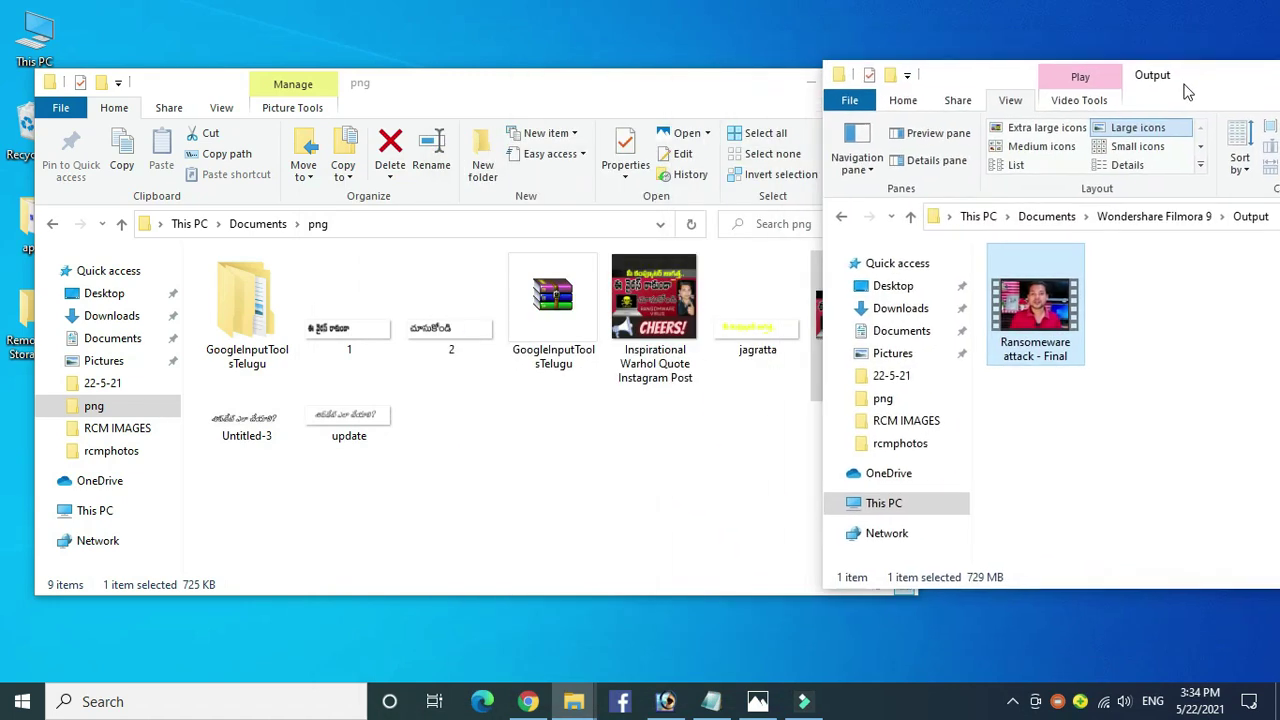
{"action": "left_click", "coordinate": [598, 100]}
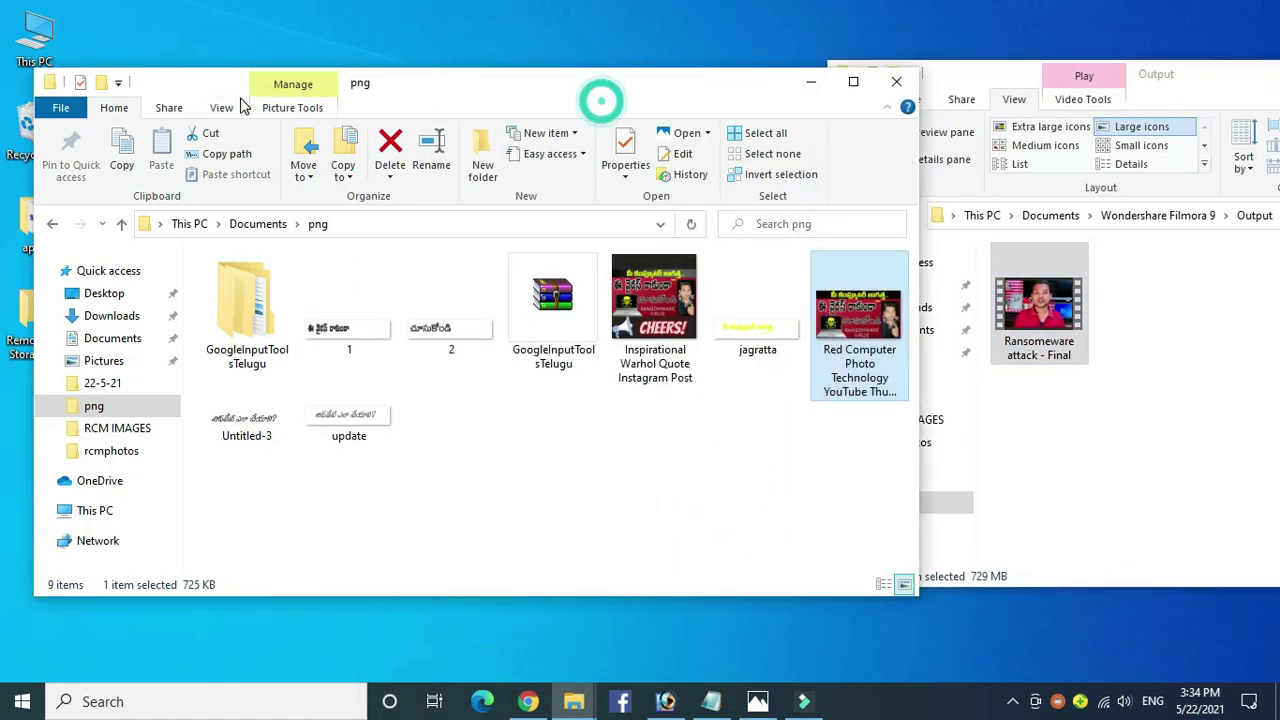
{"action": "left_click_drag", "start_coordinate": [610, 97], "coordinate": [661, 128]}
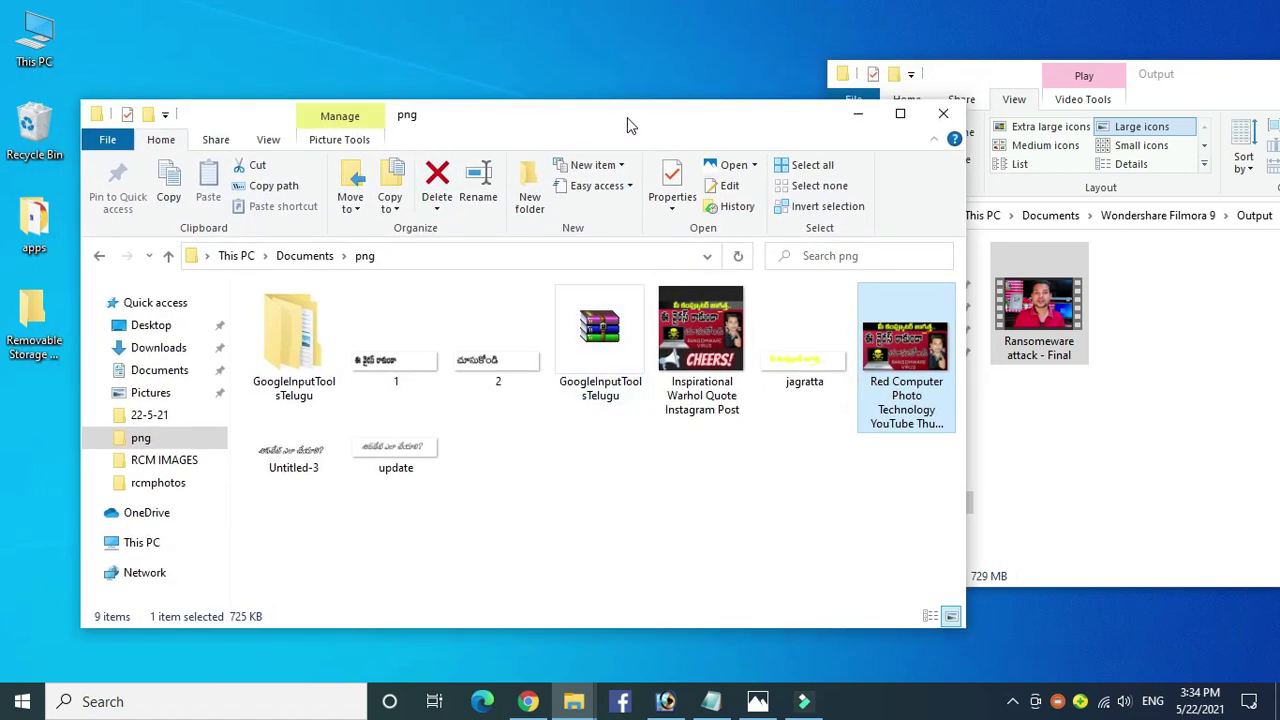
{"action": "key", "text": "super+Left"}
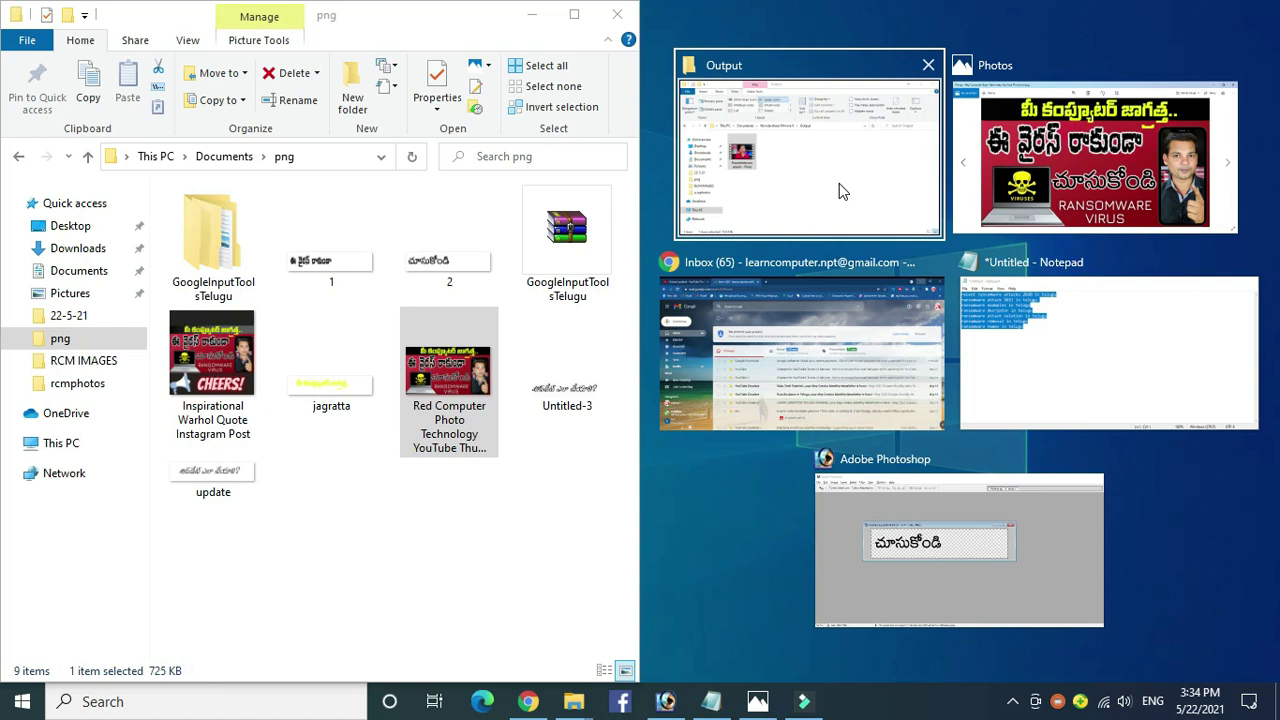
{"action": "left_click", "coordinate": [859, 179]}
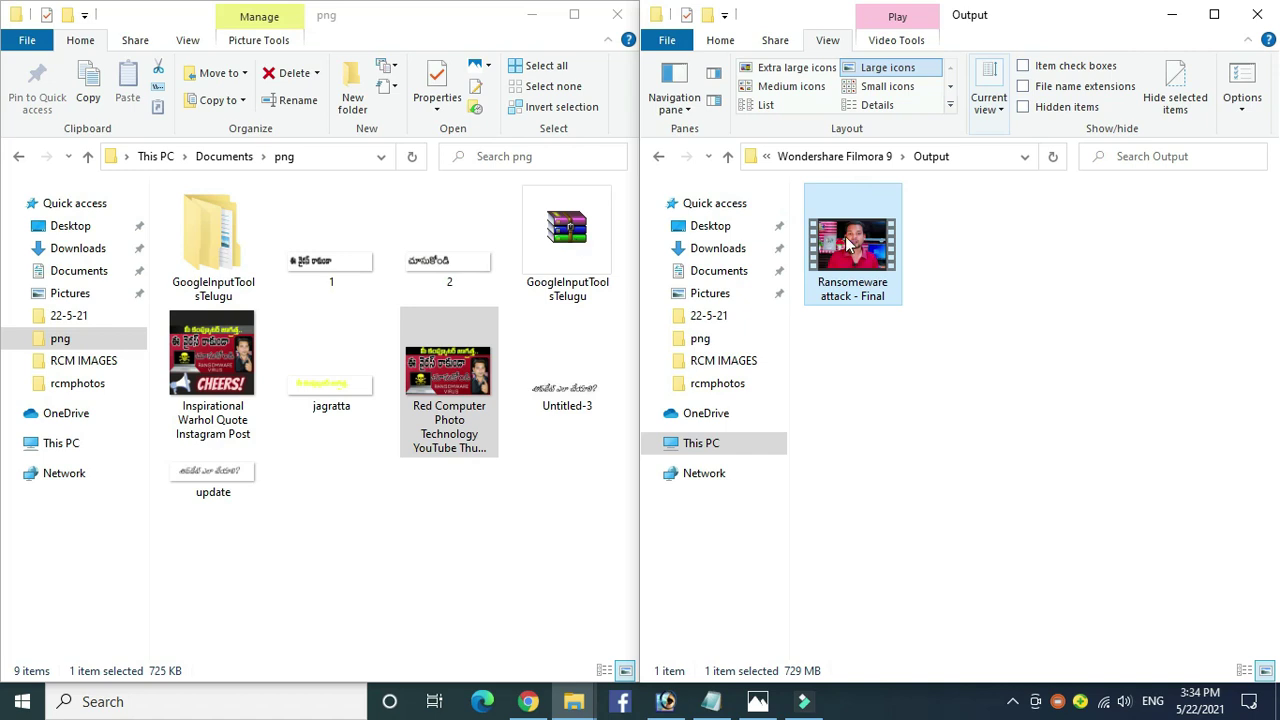
Step: Minimize every open window except the Output folder window
{"action": "key", "text": "super+Home"}
{"action": "left_click", "coordinate": [1084, 22]}
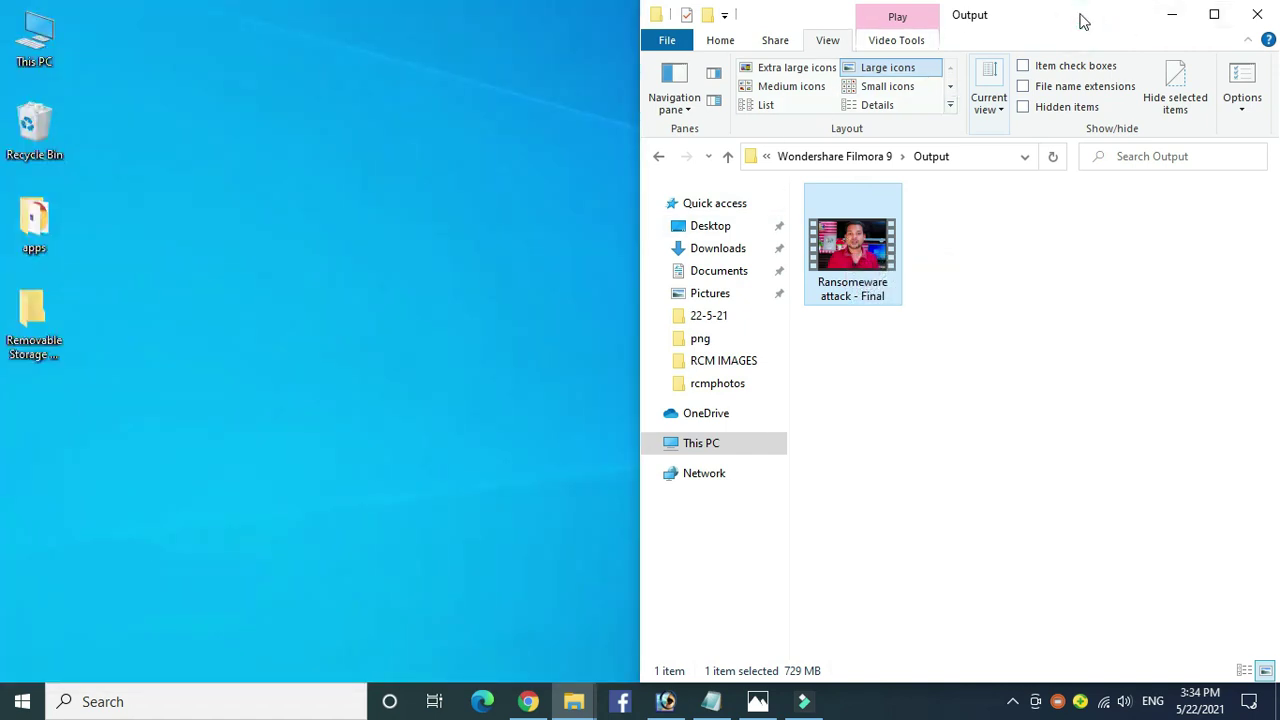
{"action": "key", "text": "alt"}
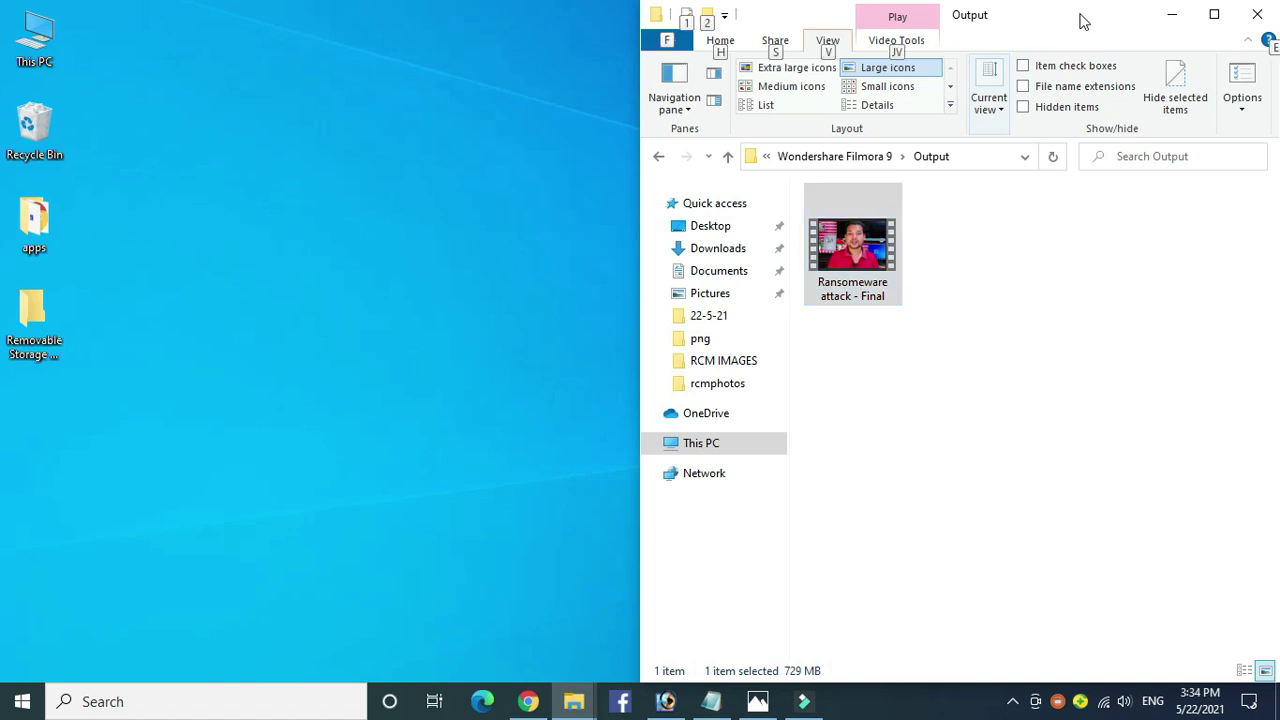
Step: Snap the Output window back and forth between the left and right halves of the screen, and also upward and downward
{"action": "key", "text": "super+Down"}
{"action": "key", "text": "super+Right"}
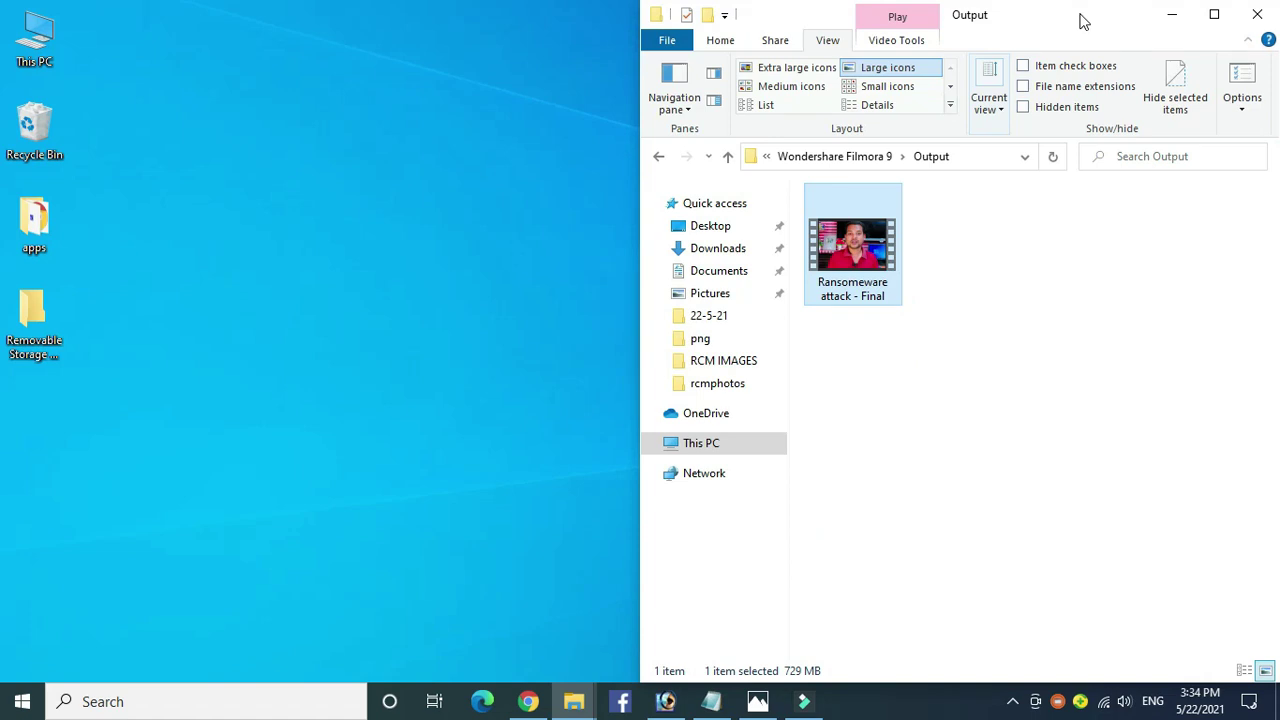
{"action": "key", "text": "super+Down"}
{"action": "key", "text": "super+Right"}
{"action": "key", "text": "super+Left"}
{"action": "key", "text": "super+Right"}
{"action": "key", "text": "super+Left"}
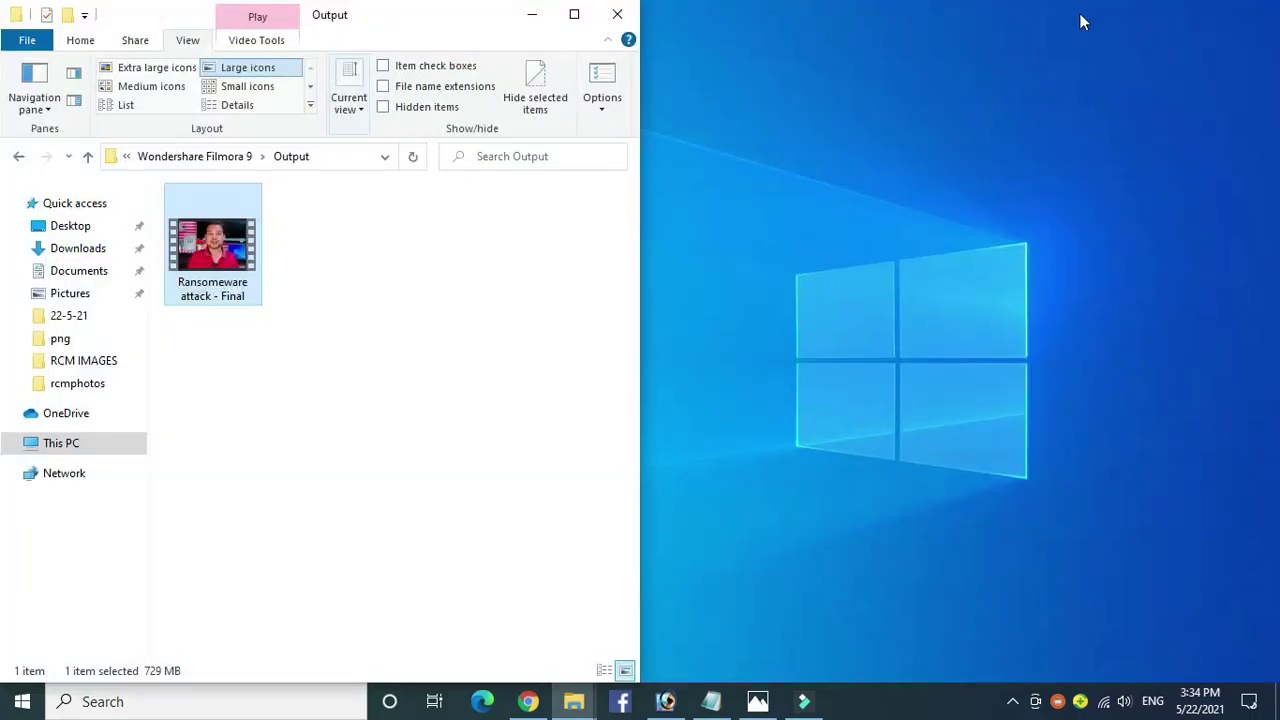
{"action": "key", "text": "super+Right"}
{"action": "key", "text": "super+Left"}
{"action": "key", "text": "super+Up"}
{"action": "key", "text": "super+Down"}
{"action": "key", "text": "super+Up"}
{"action": "key", "text": "super+Down"}
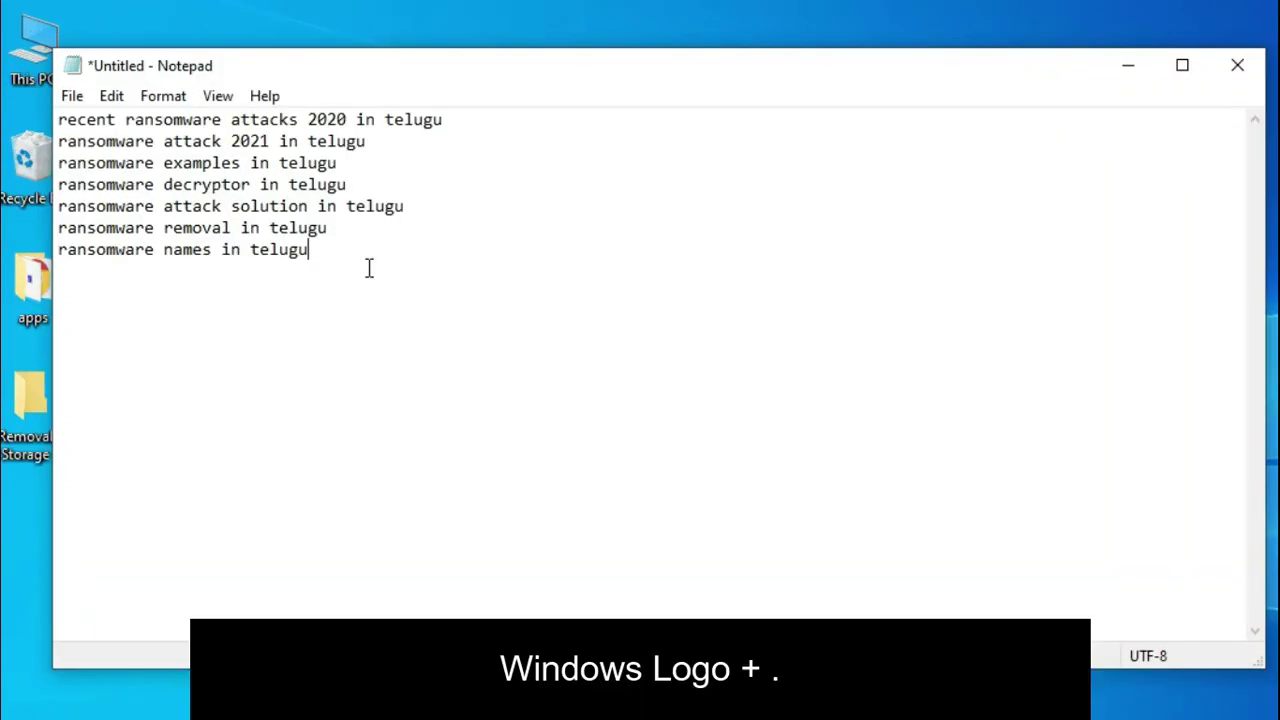
Step: Add laughing-with-tears, red heart, ninja cat, check mark, sparkling heart and winking face emojis at the end of the last line in Notepad
{"action": "key", "text": "super+period"}
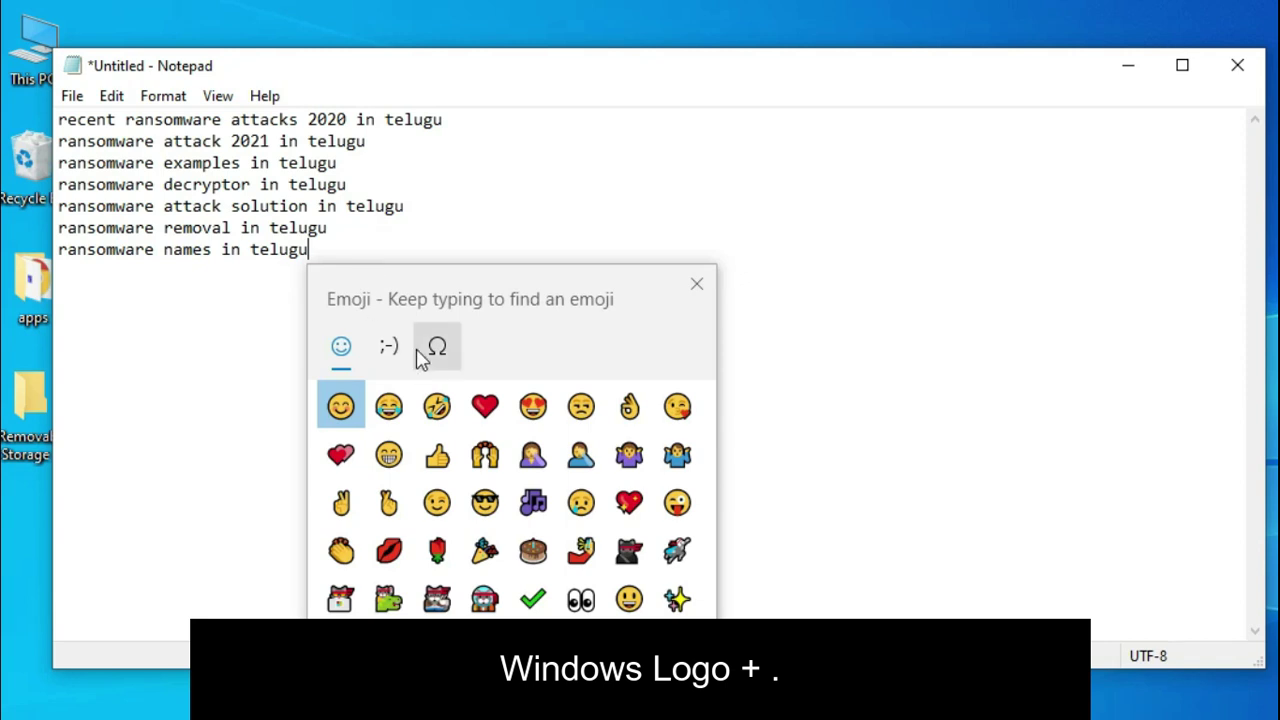
{"action": "left_click", "coordinate": [389, 420]}
{"action": "left_click", "coordinate": [476, 414]}
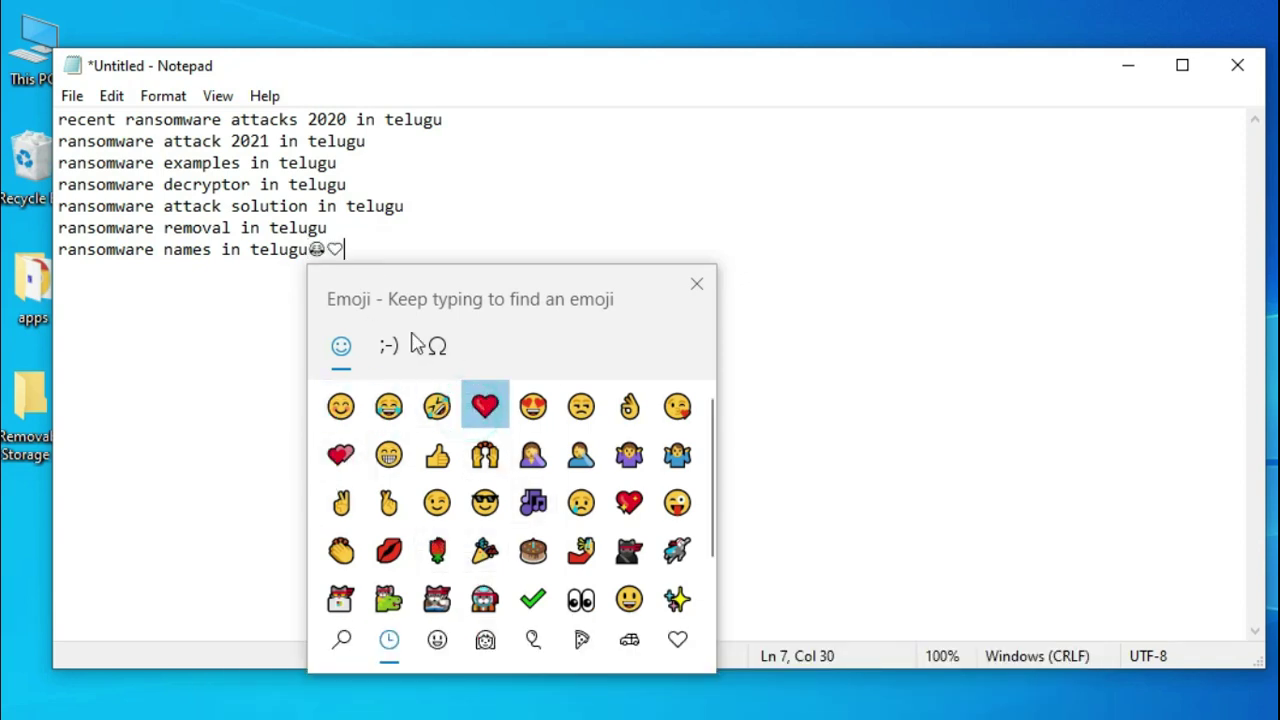
{"action": "left_click", "coordinate": [627, 545]}
{"action": "left_click", "coordinate": [533, 595]}
{"action": "left_click", "coordinate": [629, 497]}
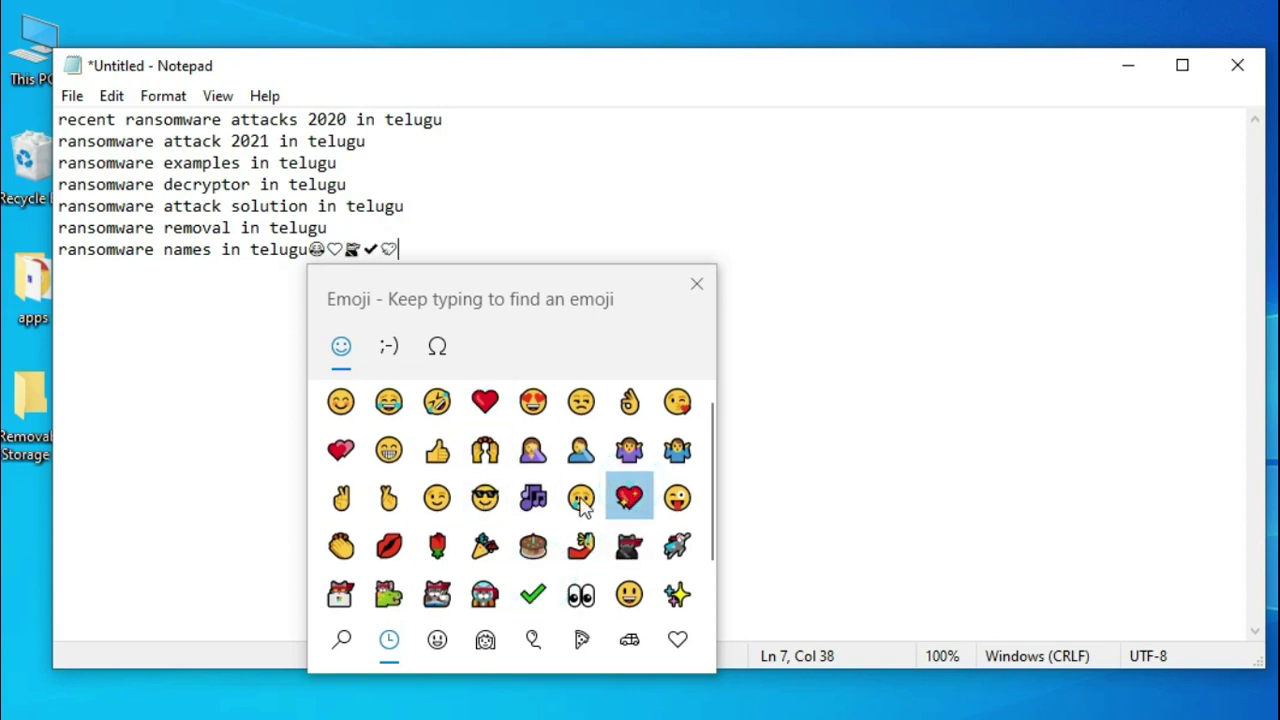
{"action": "left_click", "coordinate": [437, 497]}
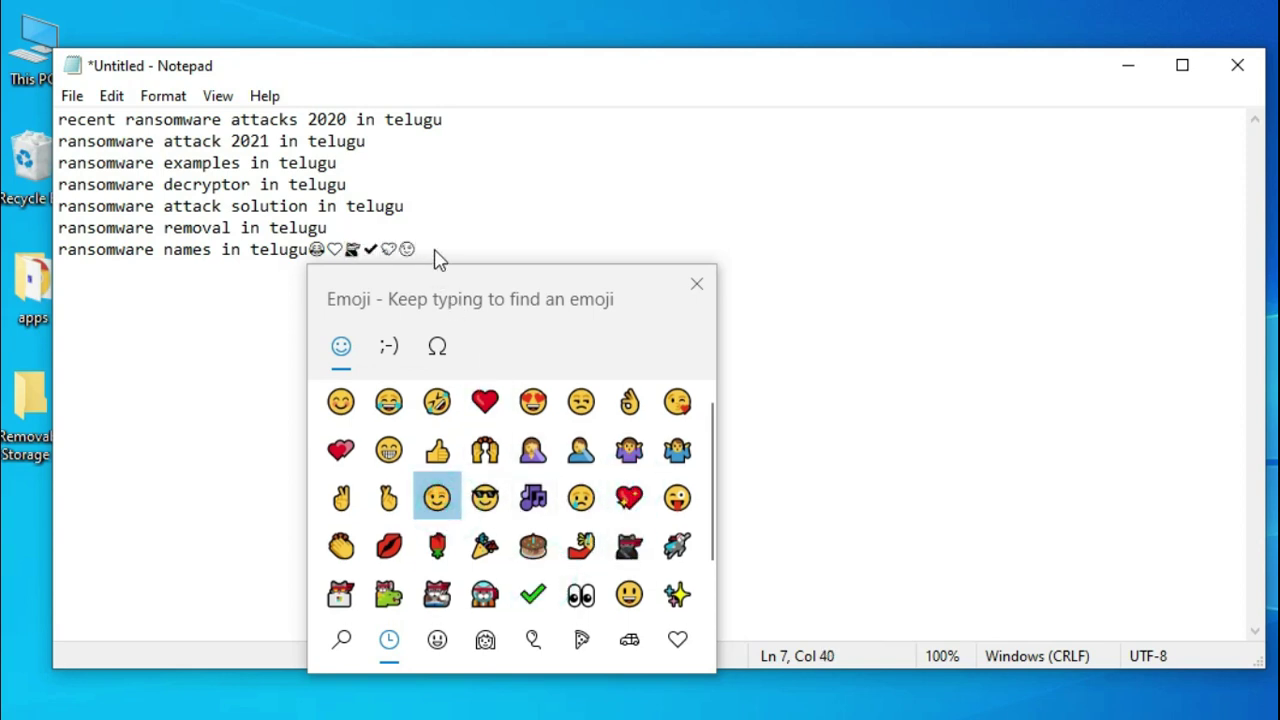
Step: Move the emoji panel clear of the text, look through its kaomoji and symbols collections, and return to the emojis
{"action": "left_click_drag", "start_coordinate": [481, 280], "coordinate": [672, 285]}
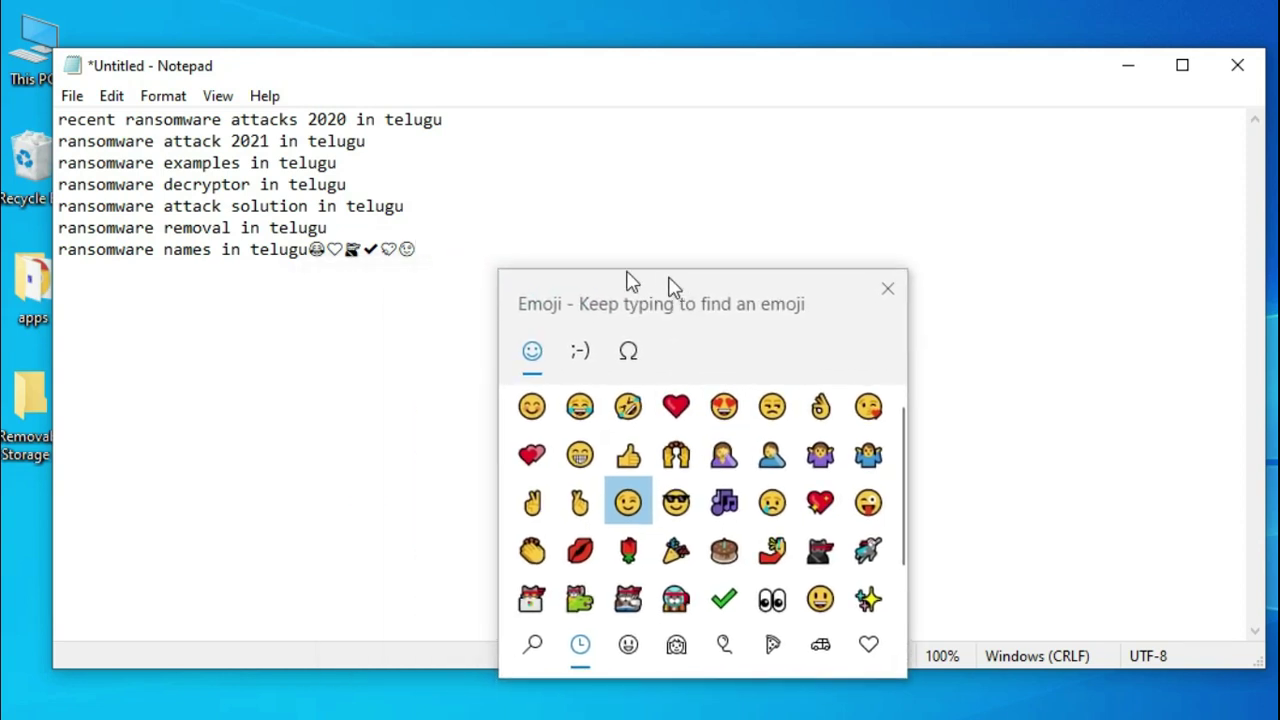
{"action": "left_click", "coordinate": [576, 352]}
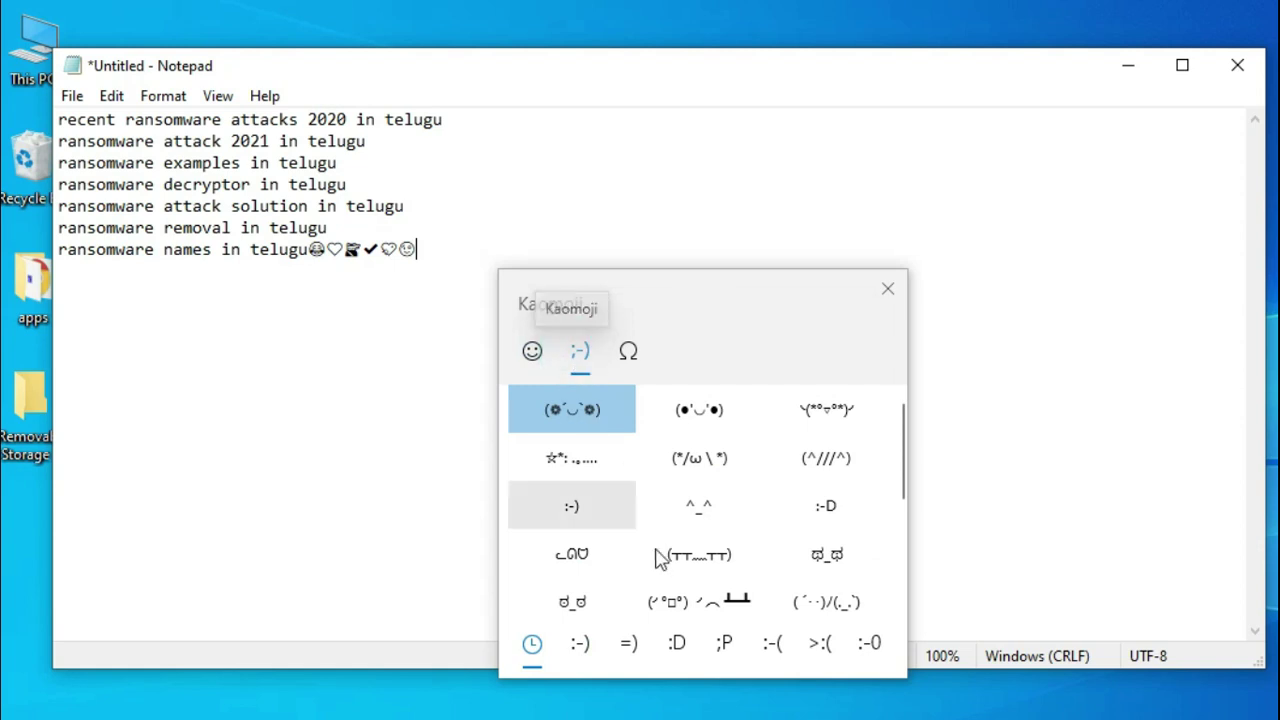
{"action": "left_click", "coordinate": [628, 351]}
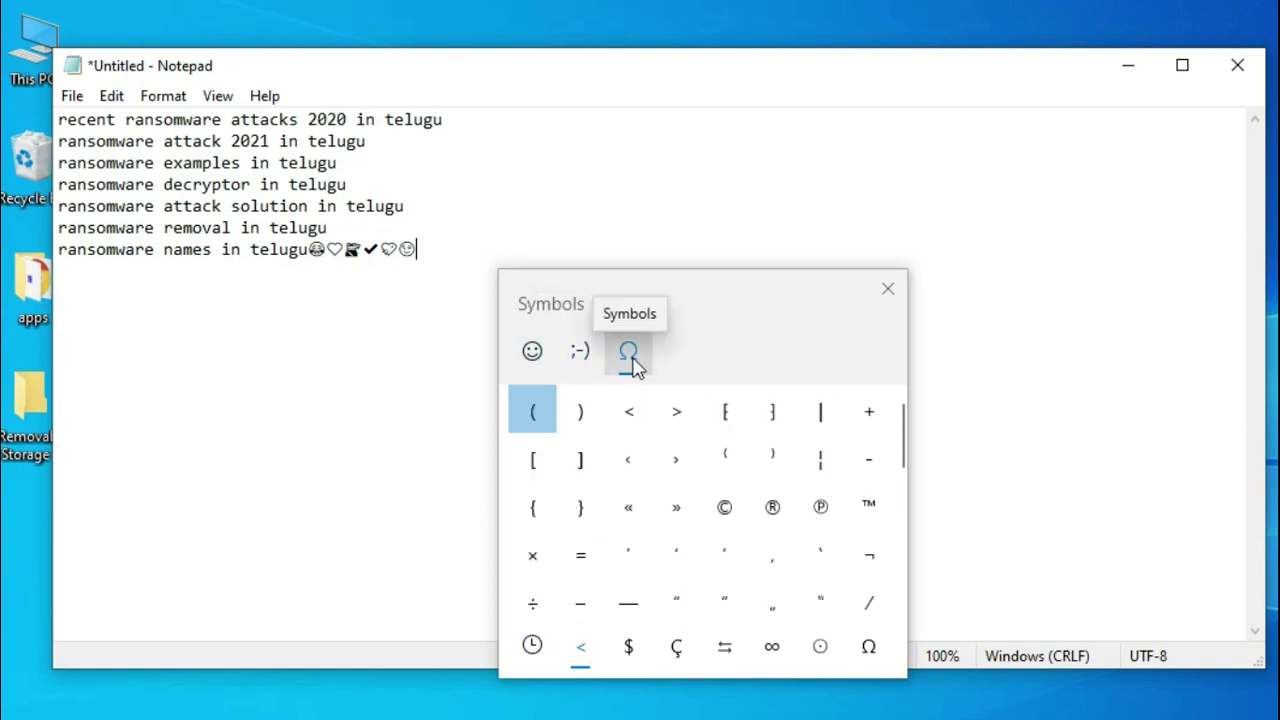
{"action": "left_click", "coordinate": [531, 351]}
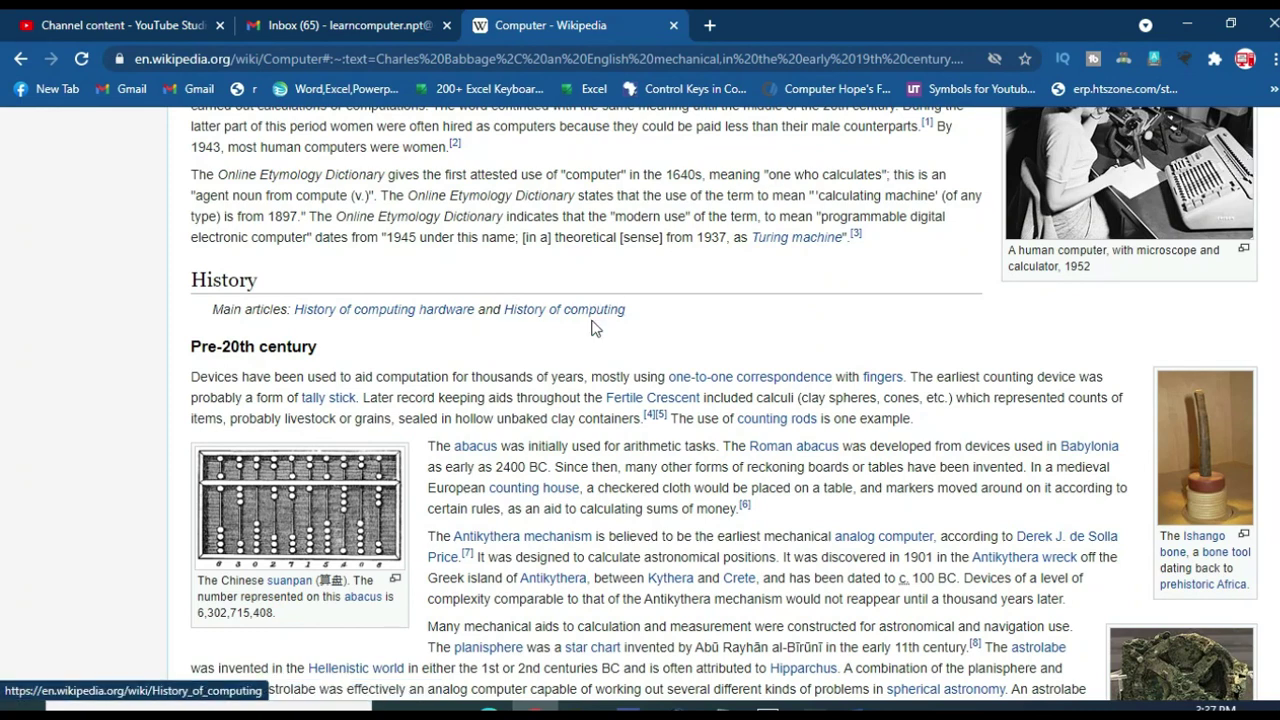
{"action": "scroll", "coordinate": [590, 325], "scroll_direction": "up", "scroll_amount": 1}
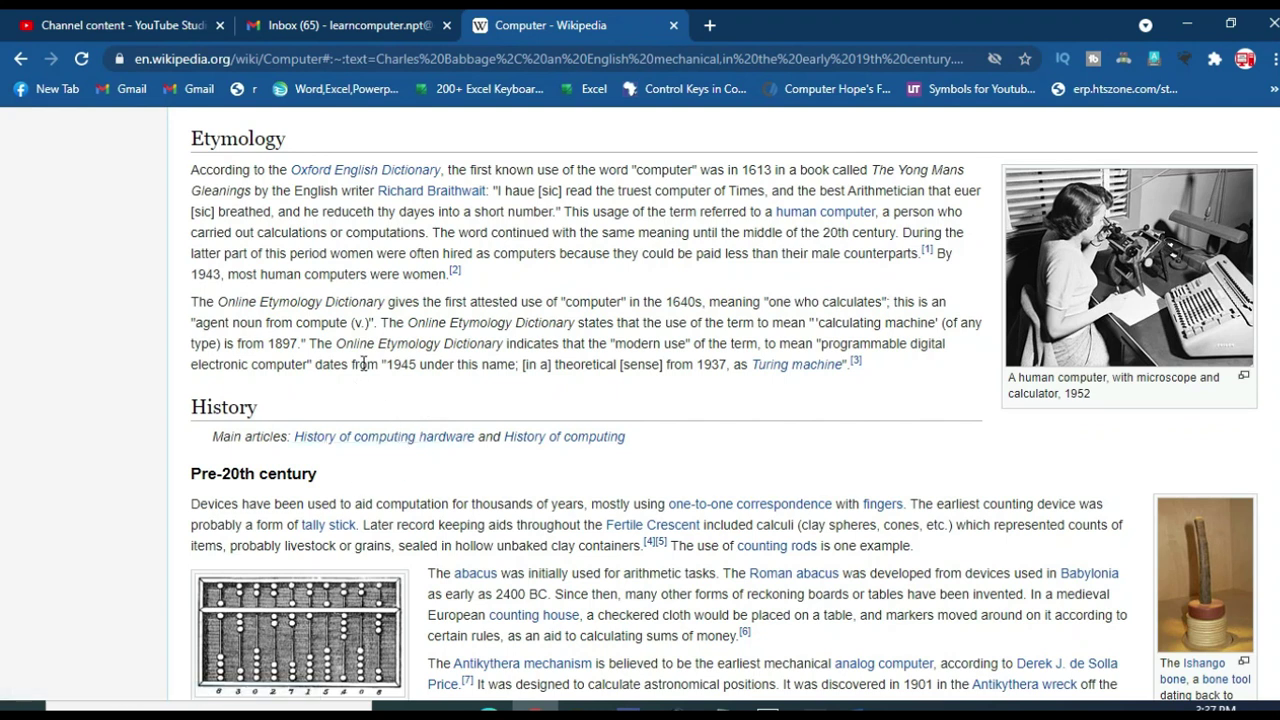
{"action": "left_click", "coordinate": [855, 710]}
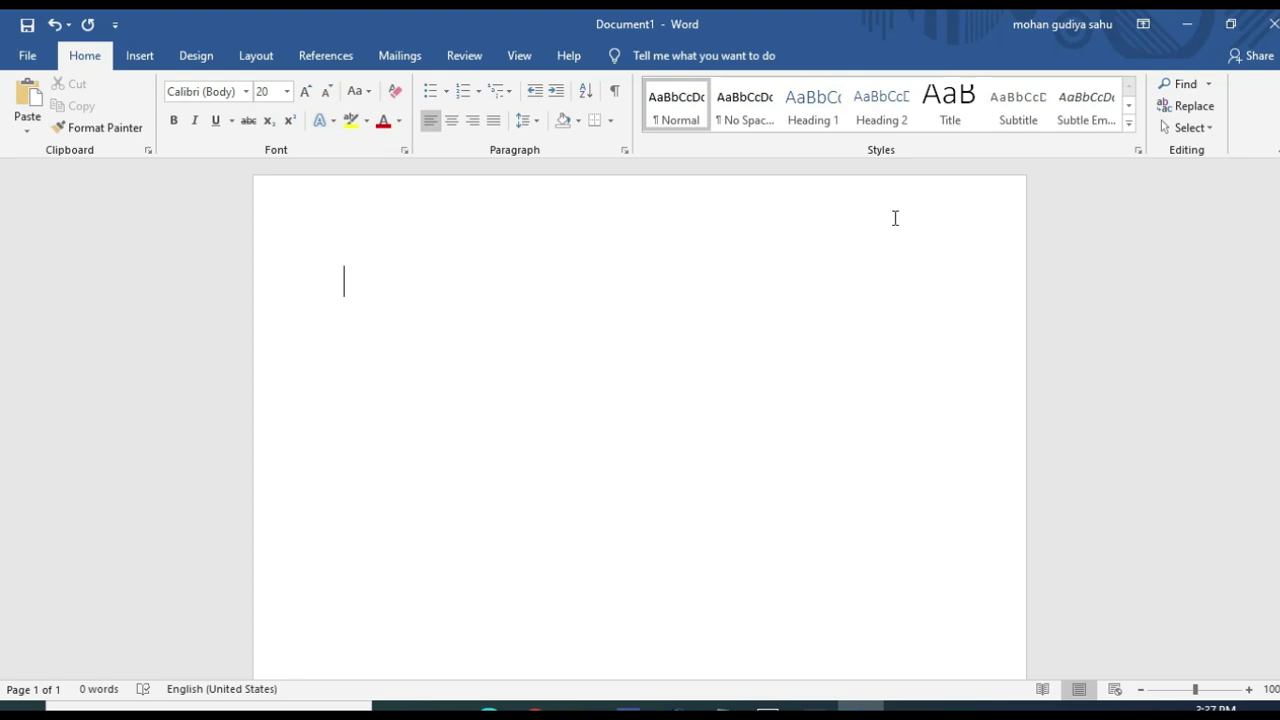
{"action": "left_click", "coordinate": [1188, 25]}
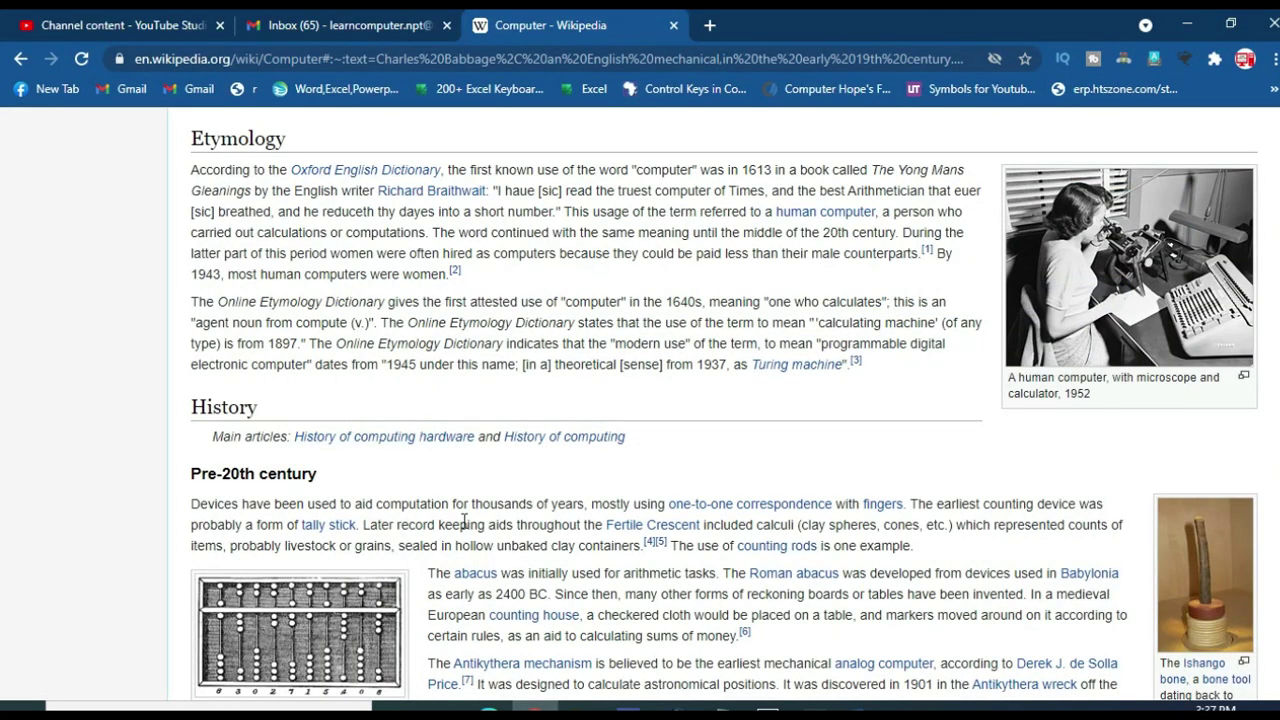
{"action": "left_click_drag", "start_coordinate": [193, 504], "coordinate": [661, 503]}
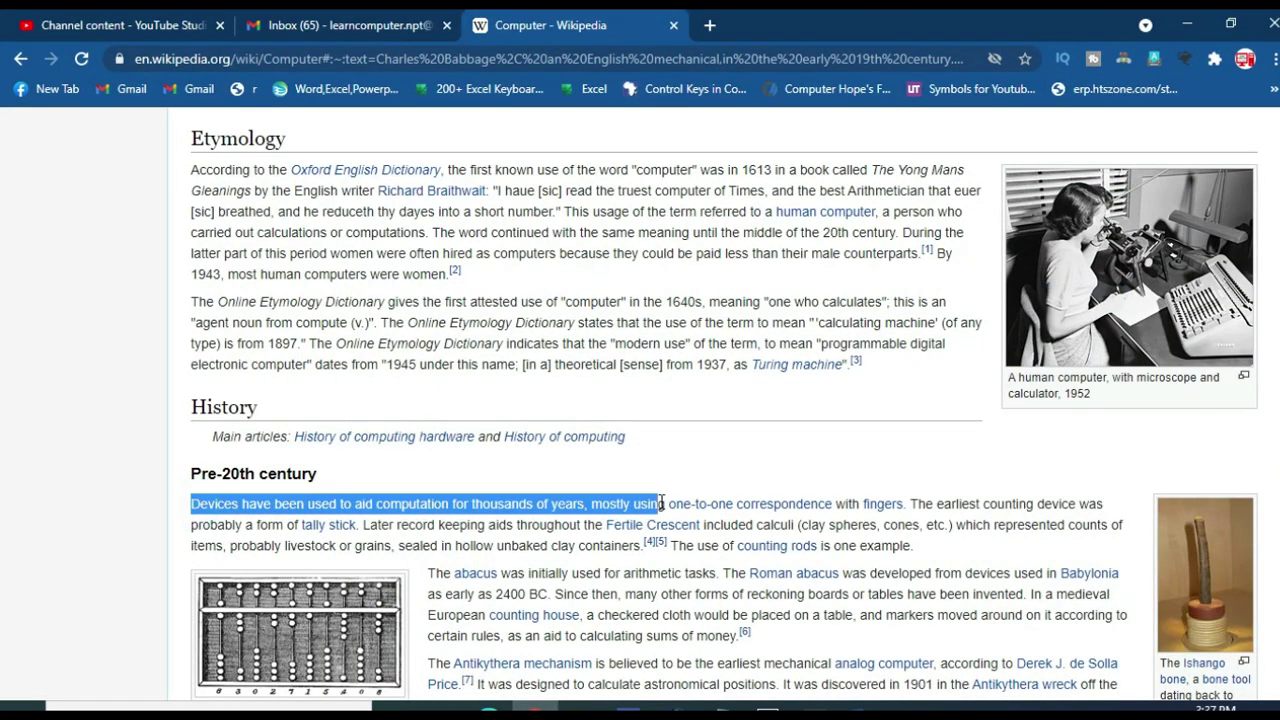
{"action": "key", "text": "alt+Tab"}
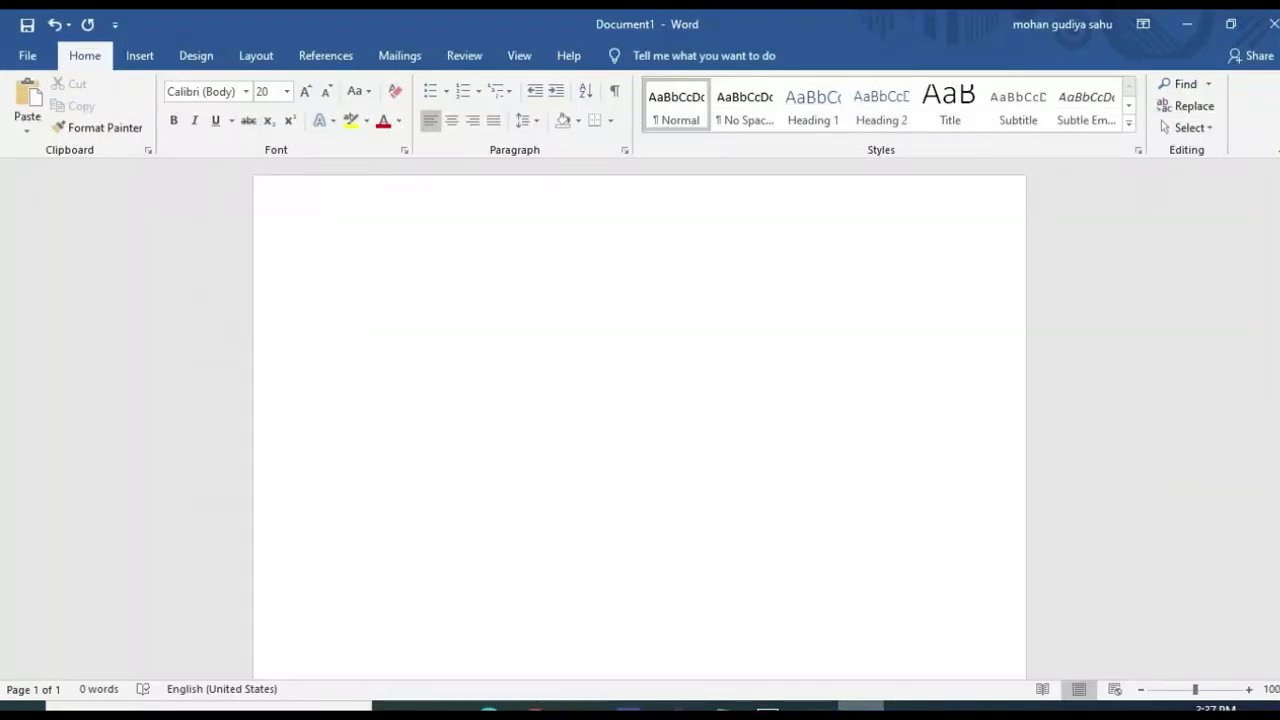
{"action": "left_click", "coordinate": [1186, 25]}
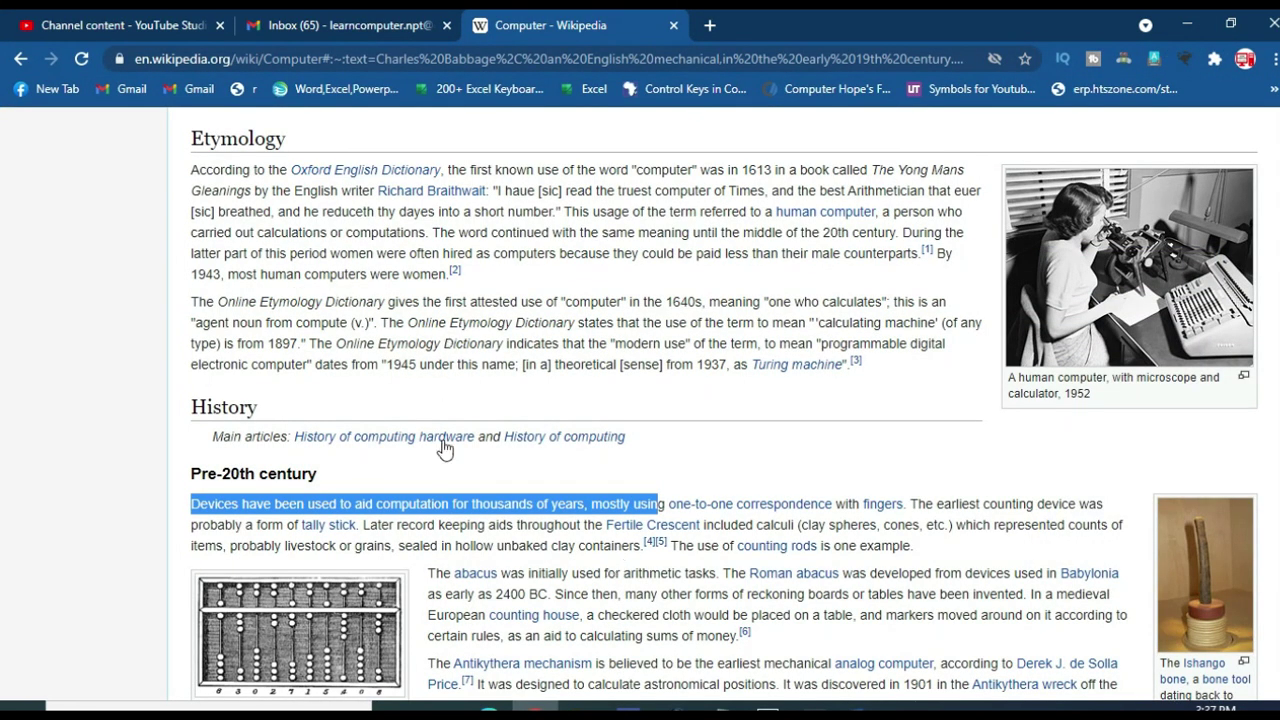
{"action": "left_click", "coordinate": [101, 391]}
Step: Copy "Devices have been used to aid computation for thousands of years" from the Pre-20th century section of the Wikipedia article
{"action": "scroll", "coordinate": [400, 455], "scroll_direction": "down", "scroll_amount": 3}
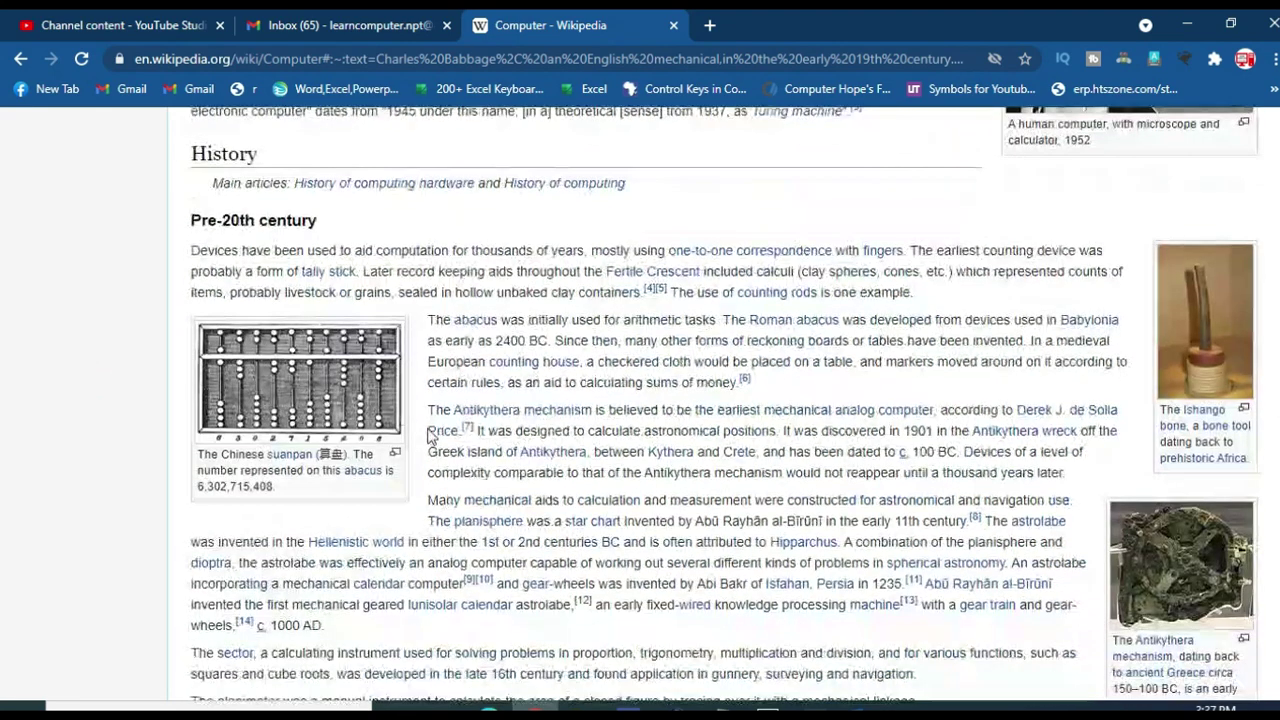
{"action": "scroll", "coordinate": [437, 447], "scroll_direction": "up", "scroll_amount": 3}
{"action": "scroll", "coordinate": [300, 400], "scroll_direction": "down", "scroll_amount": 2}
{"action": "left_click_drag", "start_coordinate": [190, 377], "coordinate": [585, 390]}
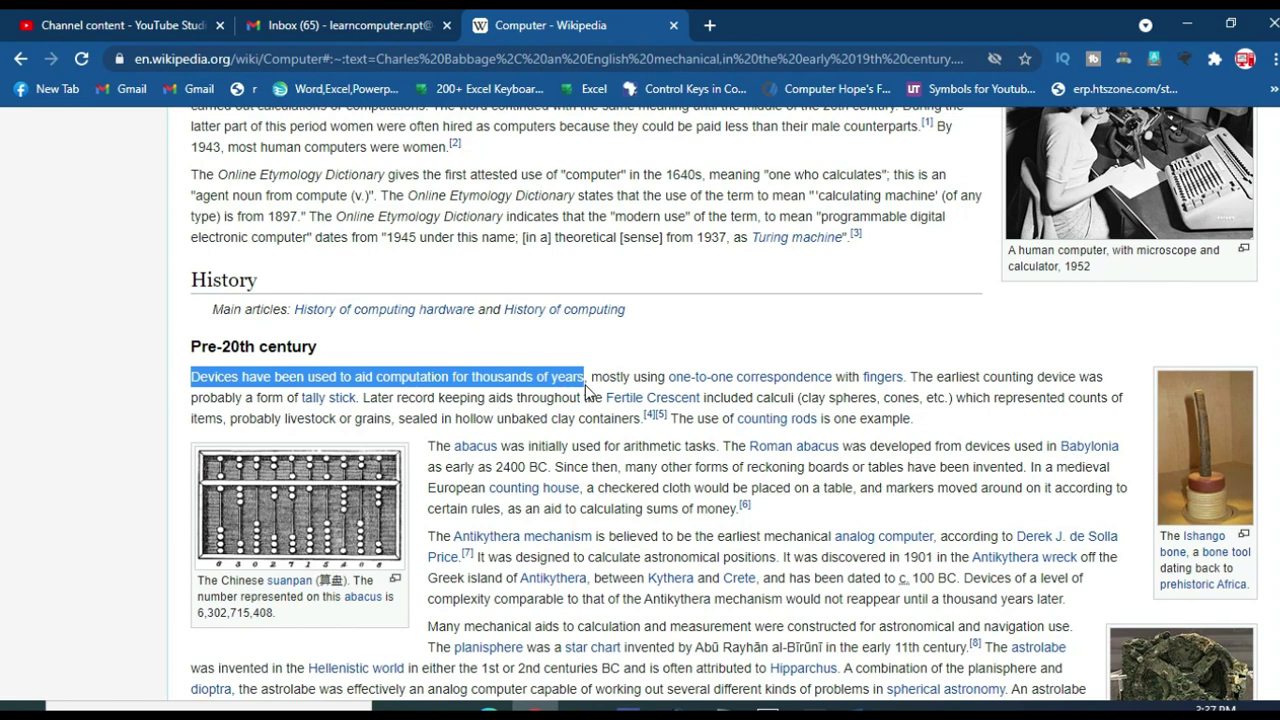
{"action": "key", "text": "ctrl+c"}
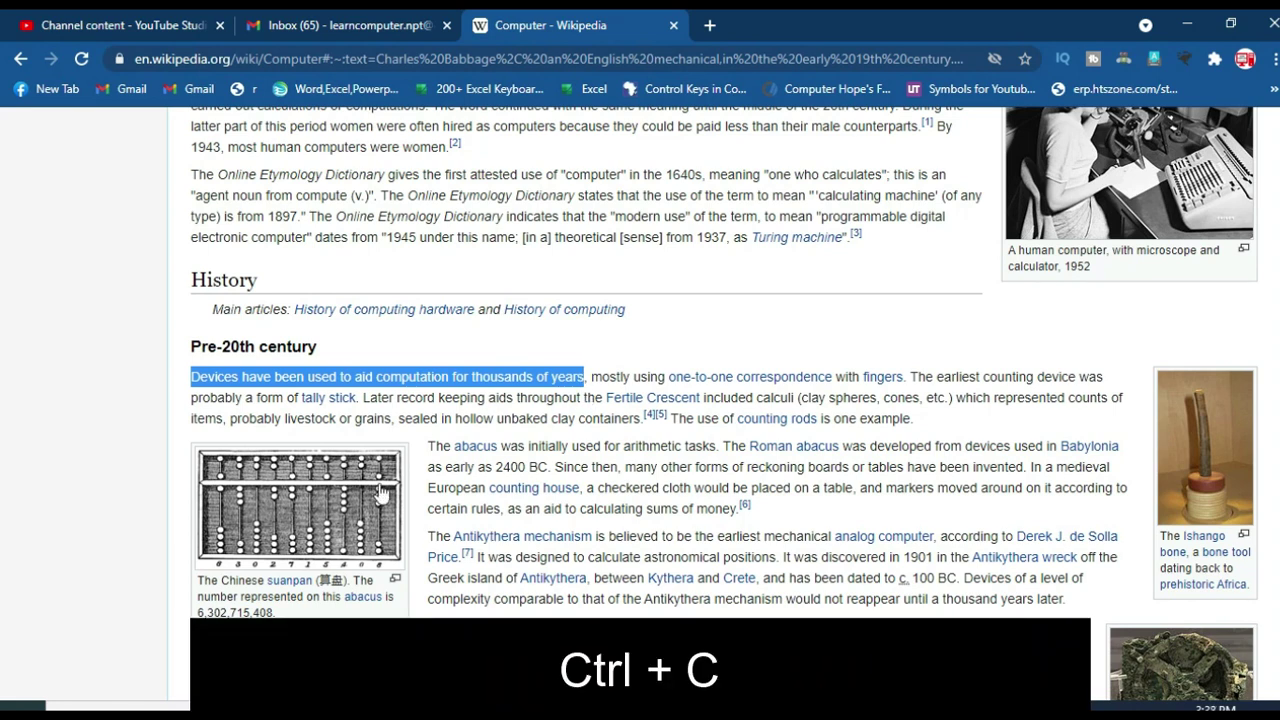
Step: Copy "was invented in the Hellenistic world in either the 1st or 2nd centuries" and the whole 1770s mechanical doll paragraph as separate items
{"action": "scroll", "coordinate": [533, 430], "scroll_direction": "down", "scroll_amount": 3}
{"action": "left_click_drag", "start_coordinate": [190, 418], "coordinate": [600, 421]}
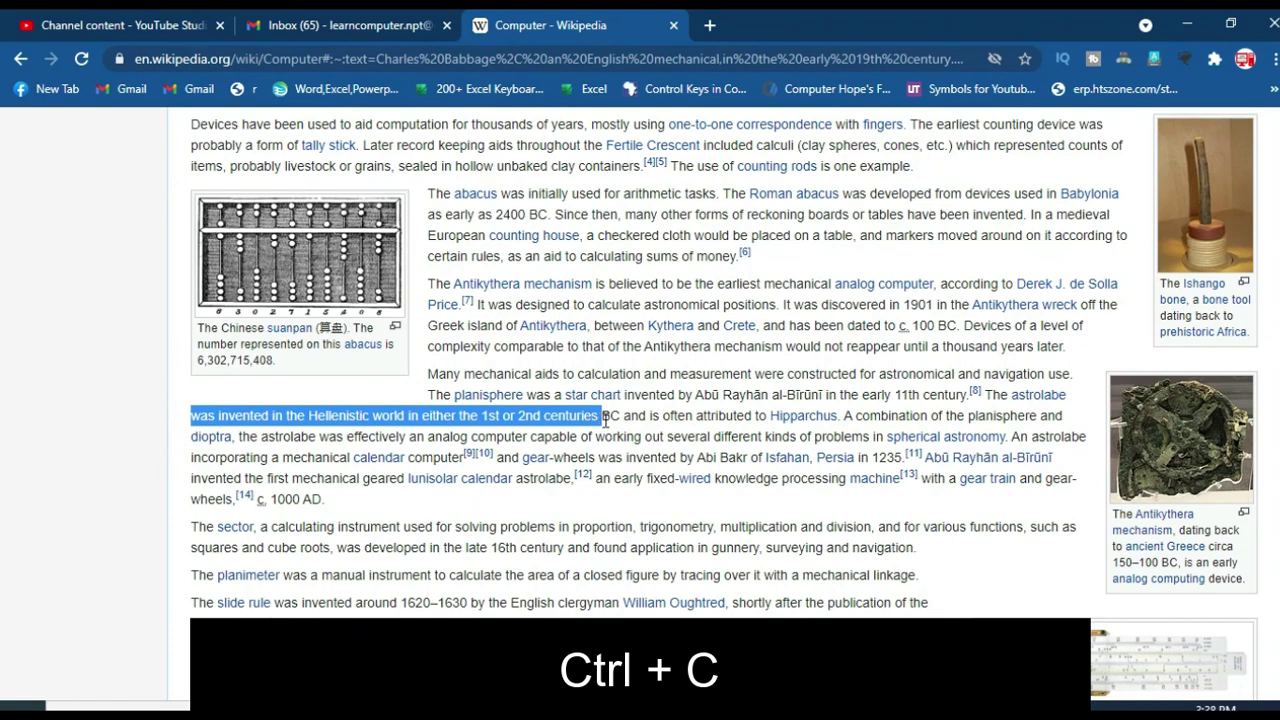
{"action": "scroll", "coordinate": [497, 483], "scroll_direction": "down", "scroll_amount": 3}
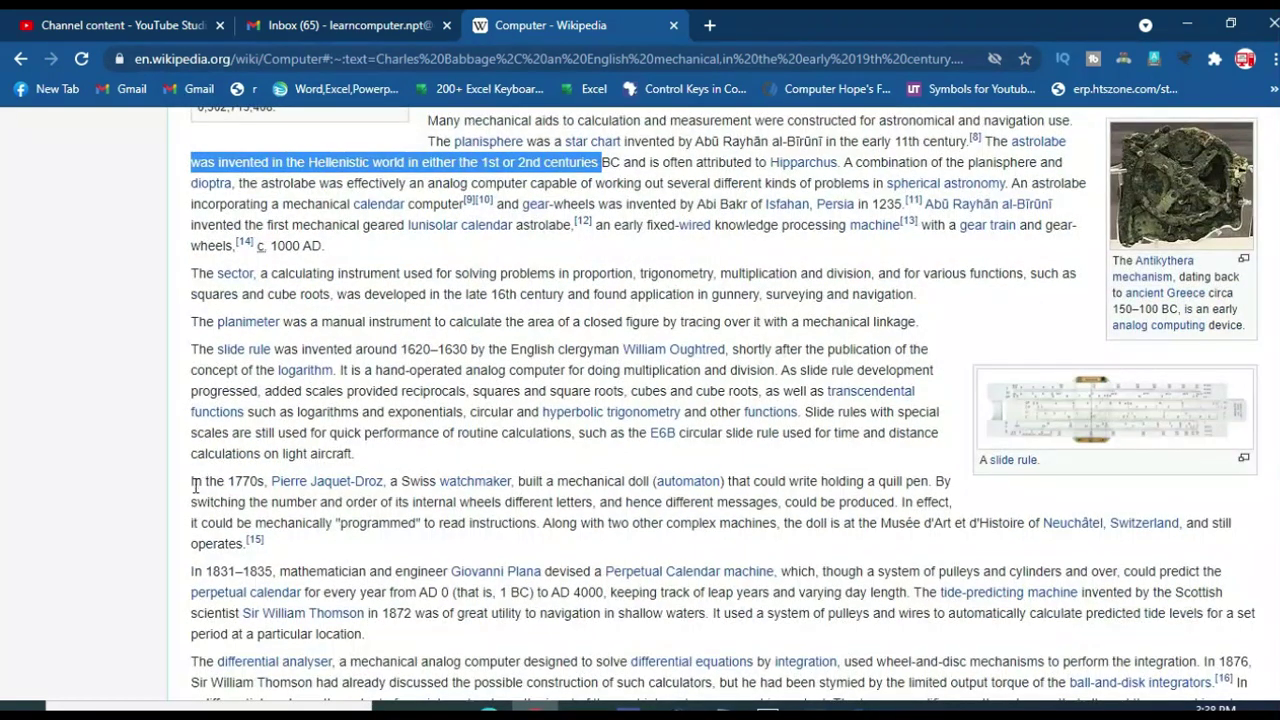
{"action": "left_click_drag", "start_coordinate": [190, 482], "coordinate": [340, 556]}
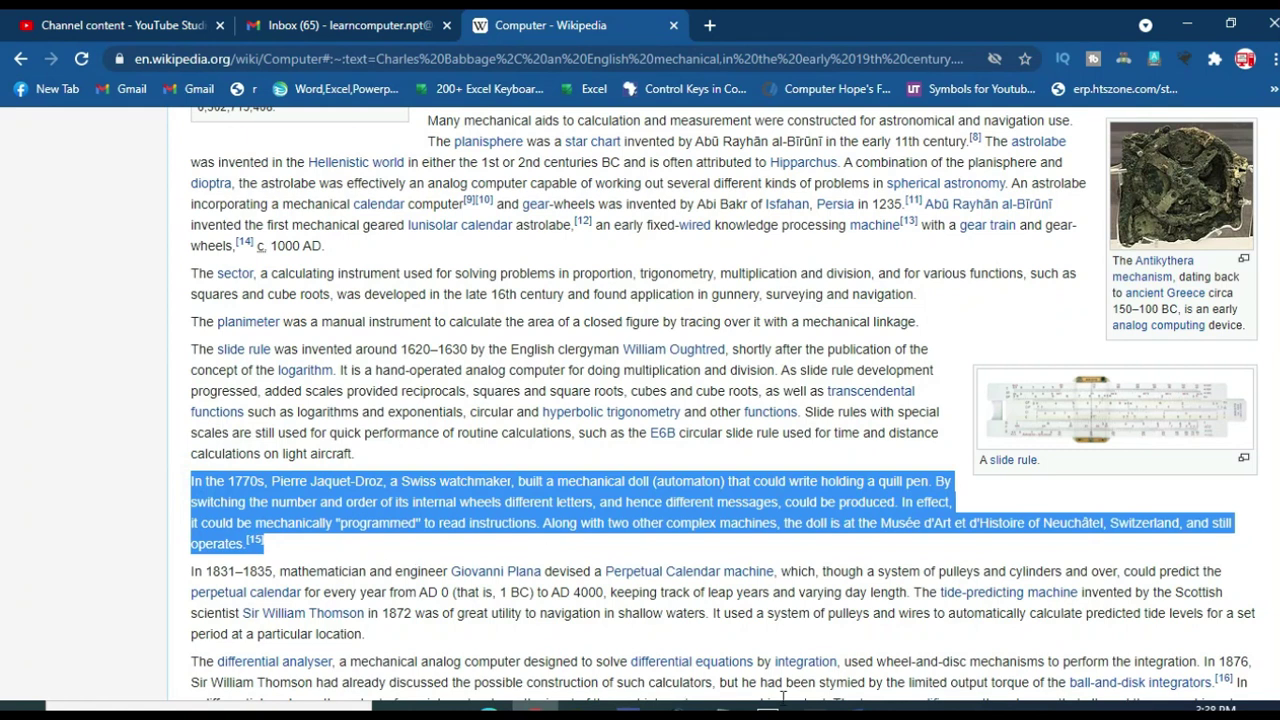
Step: Switch to the blank Word document, turn on clipboard history, and go back to the Wikipedia article in the browser
{"action": "key", "text": "alt+Tab"}
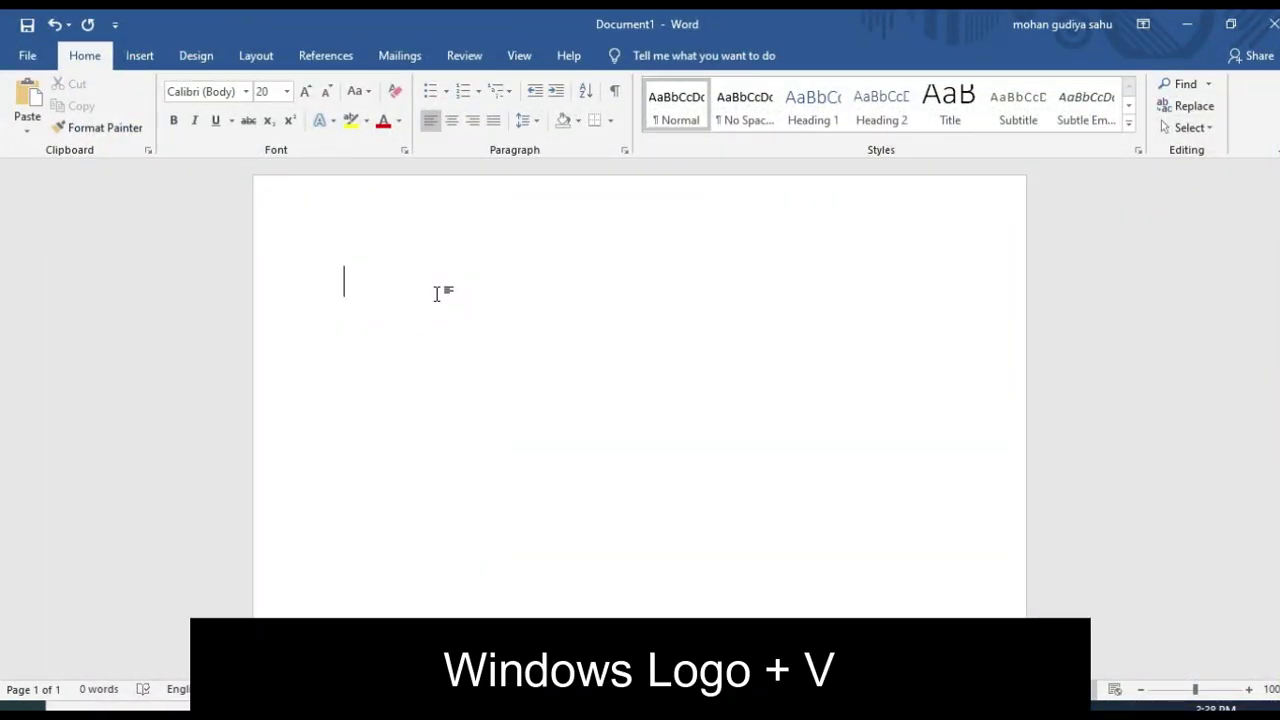
{"action": "key", "text": "super+v"}
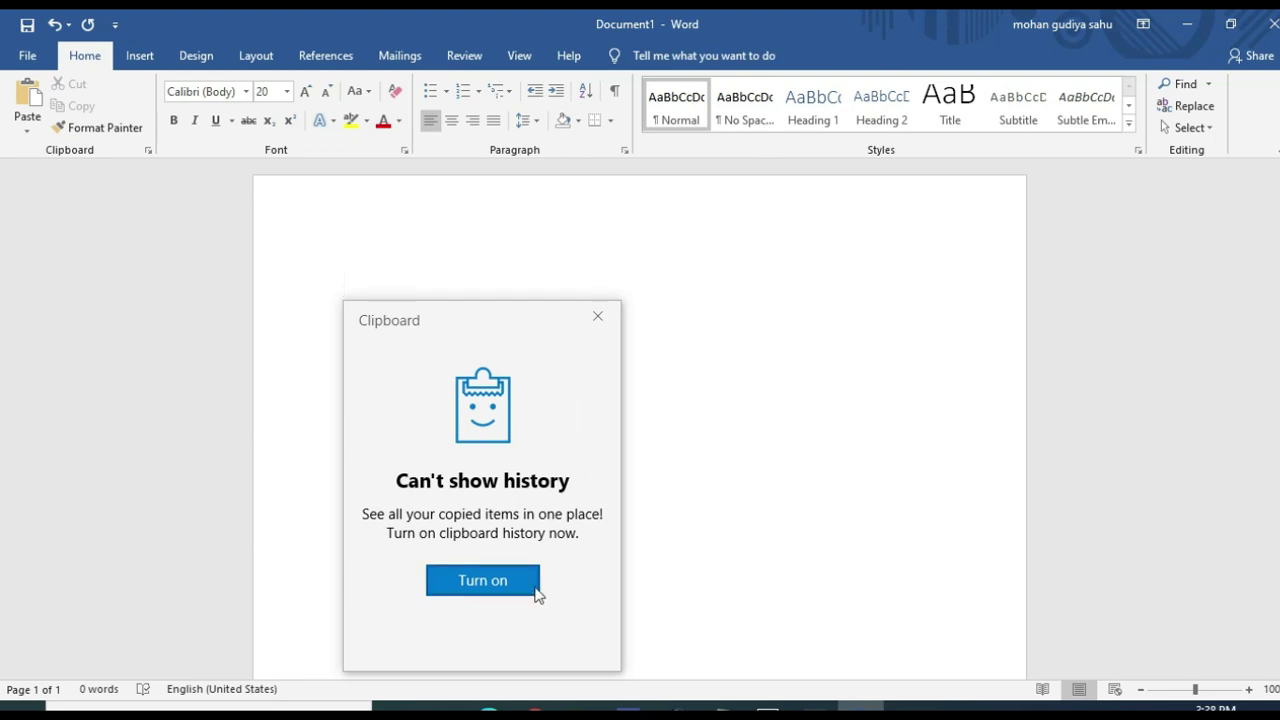
{"action": "left_click", "coordinate": [478, 590]}
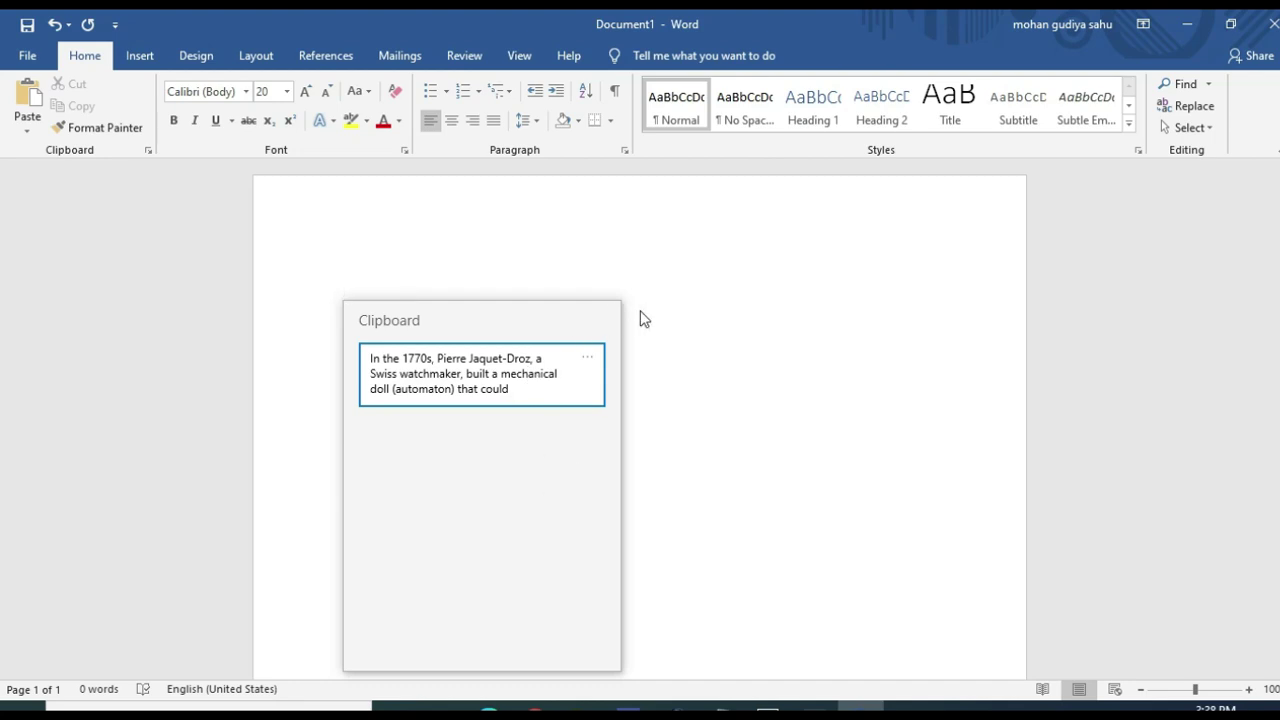
{"action": "key", "text": "alt+Tab"}
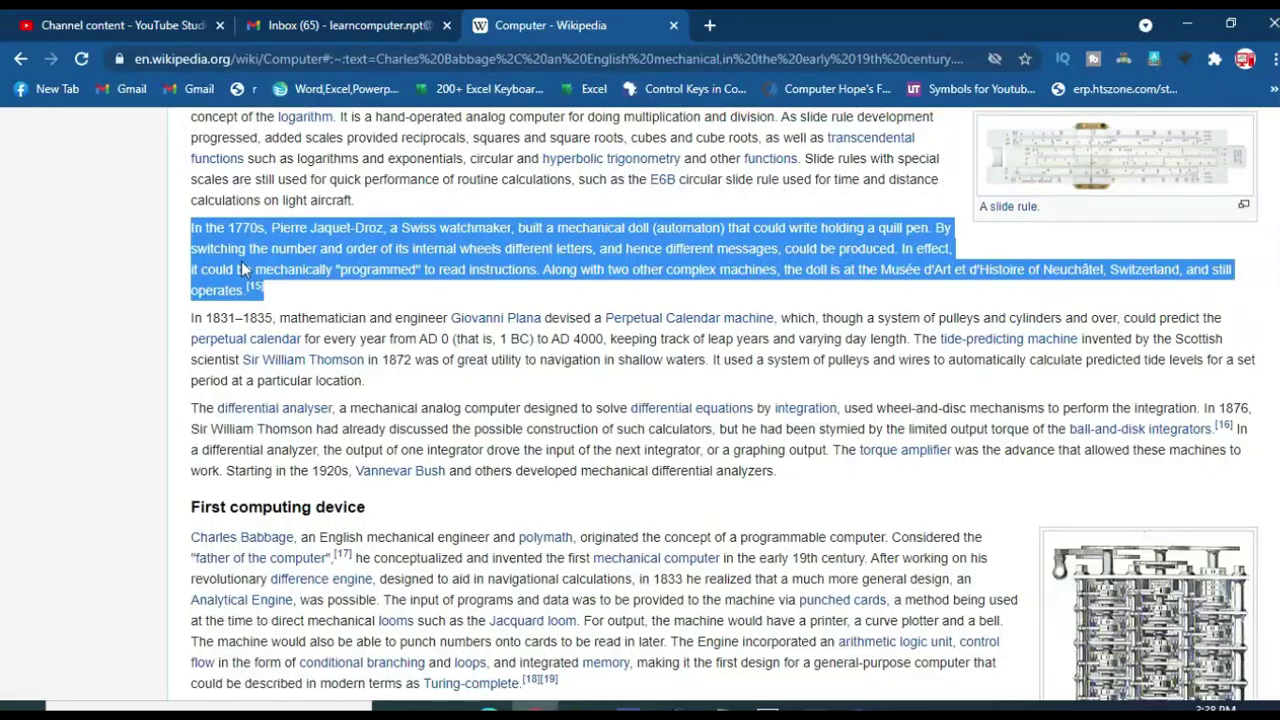
Step: Copy the First computing device heading through "programmable computer", and the Analog computers sentence starting "During the first half of the 20th century", as separate items
{"action": "scroll", "coordinate": [600, 400], "scroll_direction": "down", "scroll_amount": 1}
{"action": "left_click_drag", "start_coordinate": [190, 378], "coordinate": [887, 412]}
{"action": "scroll", "coordinate": [887, 412], "scroll_direction": "down", "scroll_amount": 4}
{"action": "left_click_drag", "start_coordinate": [408, 397], "coordinate": [890, 422]}
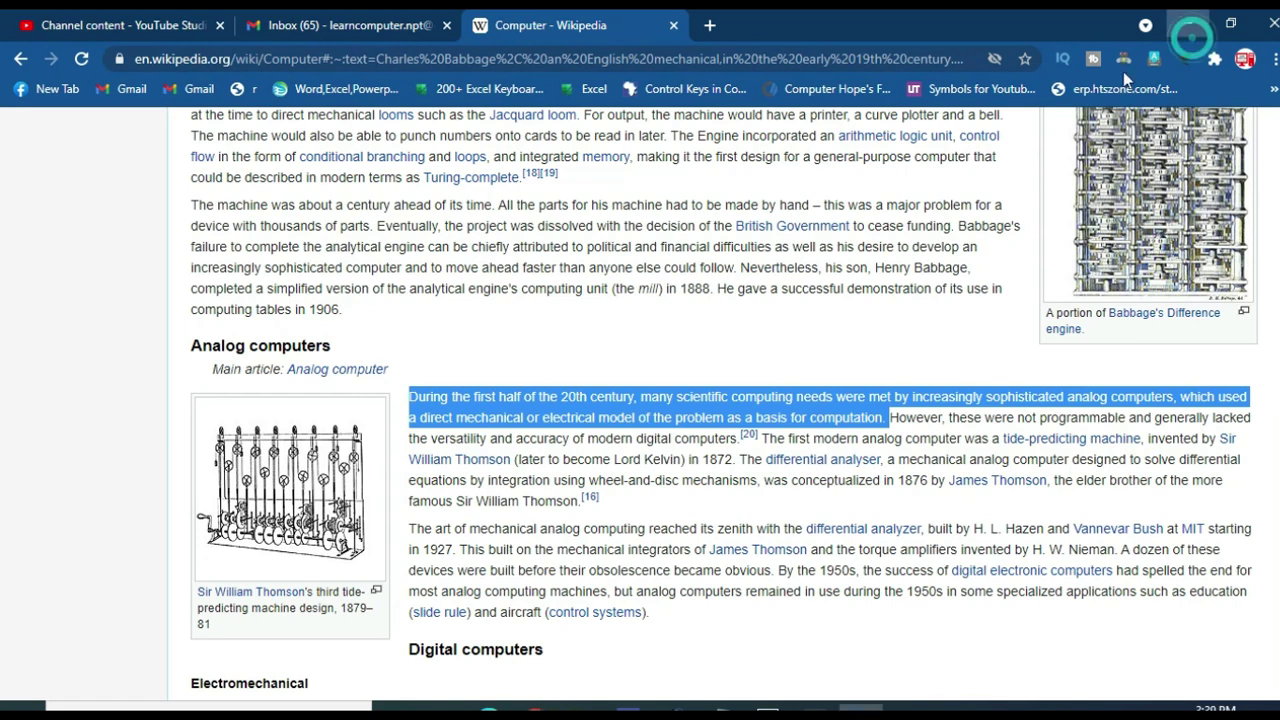
Step: Switch to the blank Word document, insert the "During the first half of the 20th century" item from clipboard history, and add blank lines below
{"action": "left_click", "coordinate": [1188, 25]}
{"action": "left_click", "coordinate": [363, 283]}
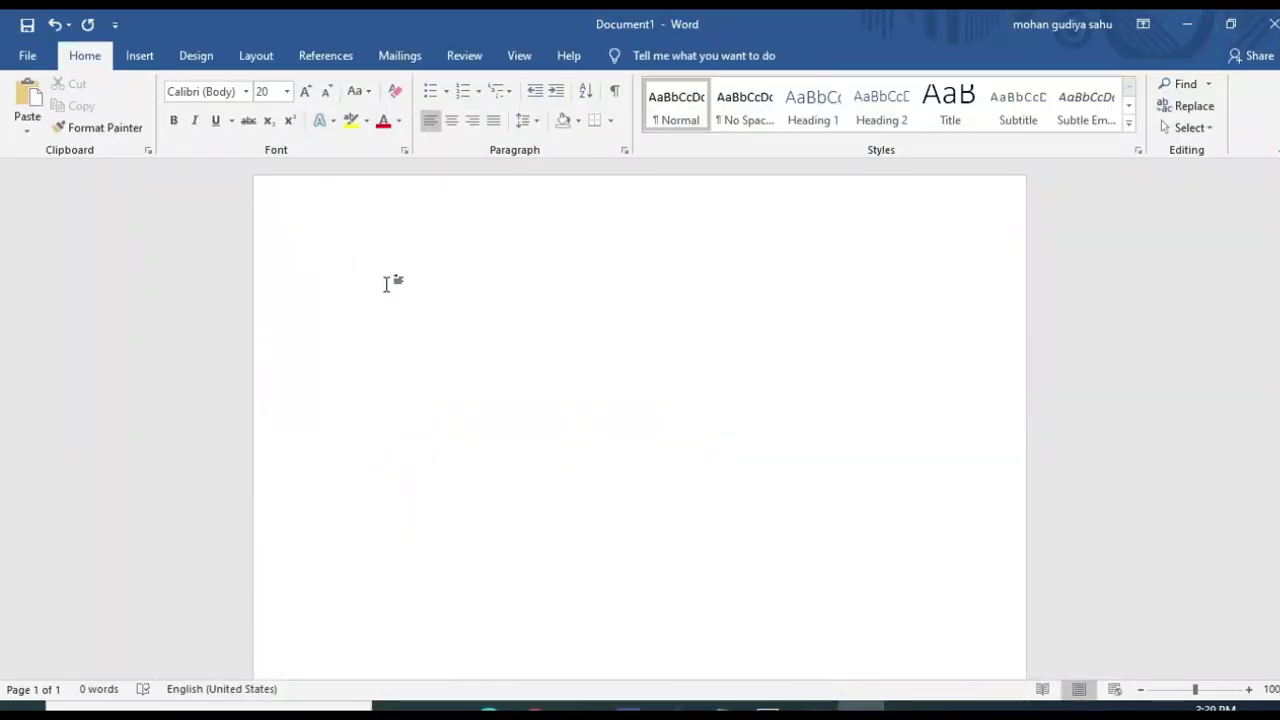
{"action": "key", "text": "super+v"}
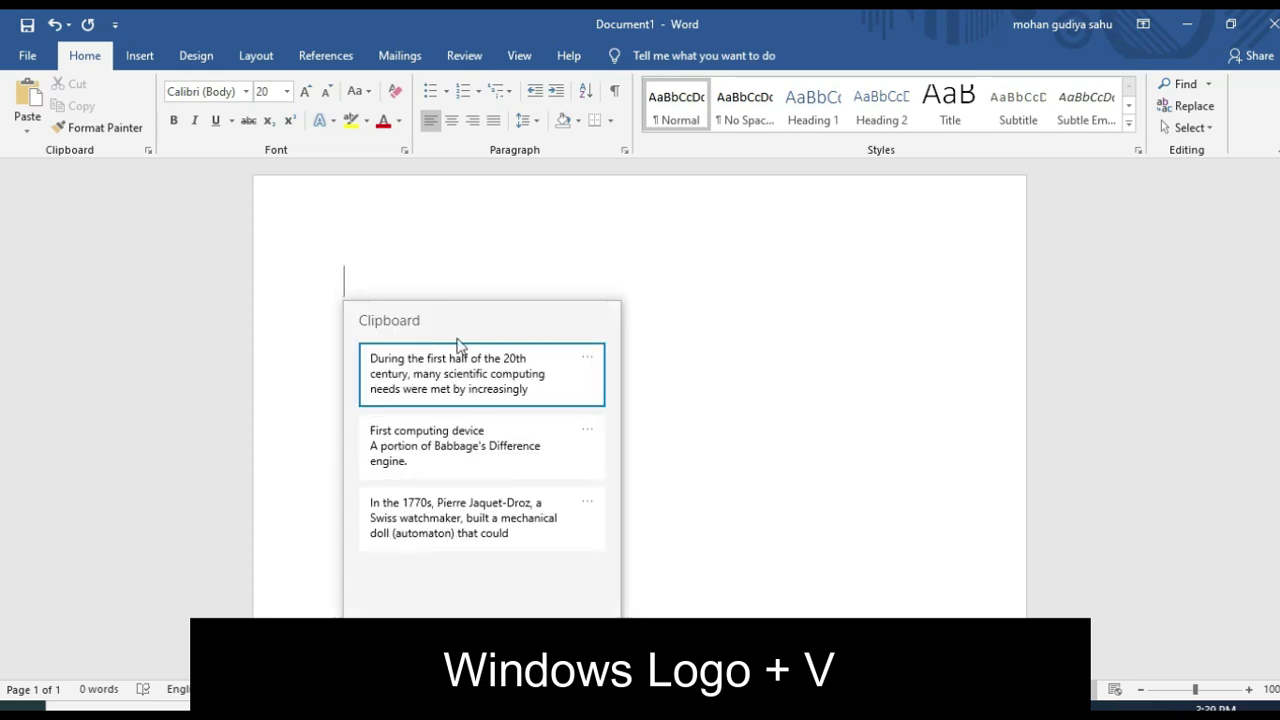
{"action": "left_click", "coordinate": [420, 372]}
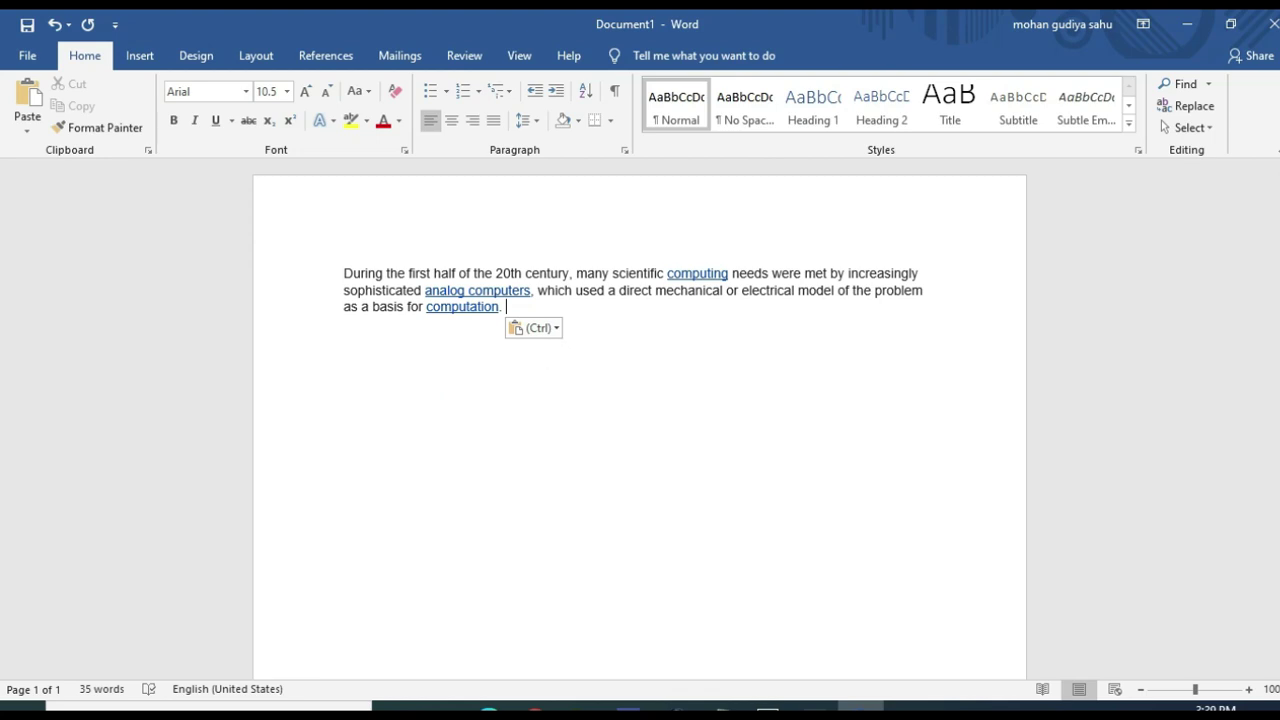
{"action": "key", "text": "Return"}
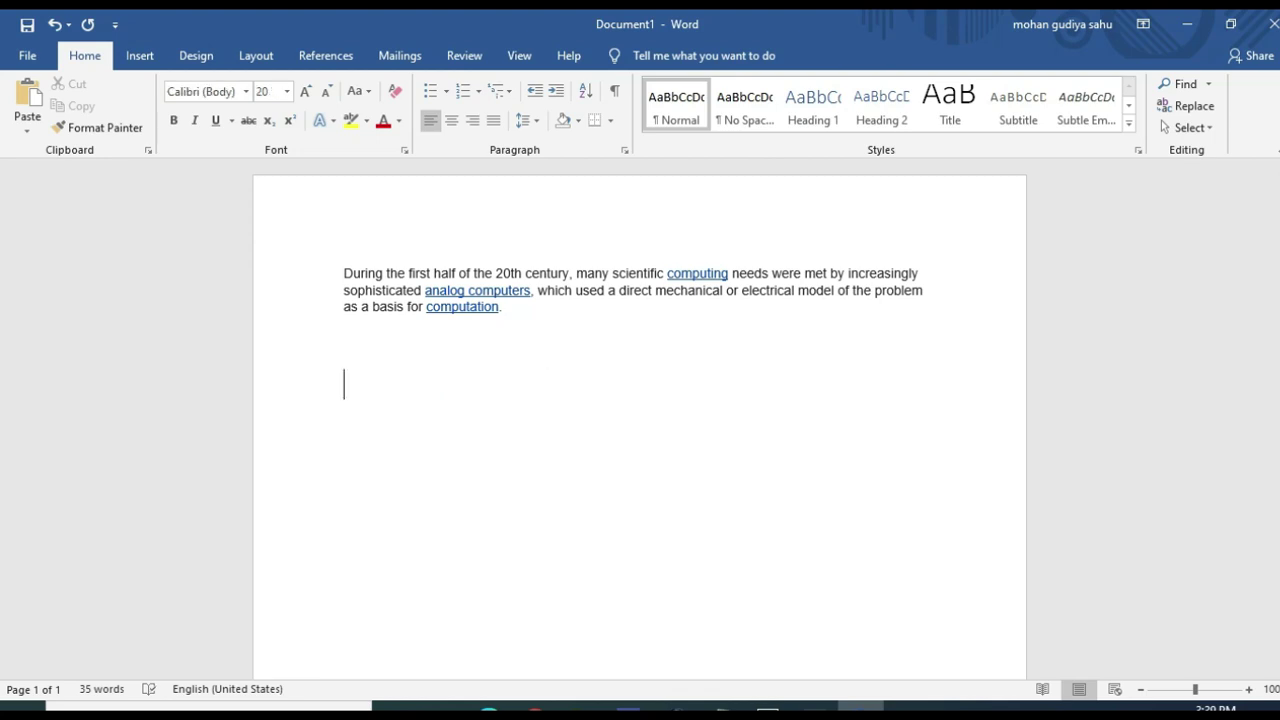
Step: Insert the "First computing device" item and the 1770s mechanical doll paragraph from clipboard history below the existing text
{"action": "key", "text": "super+v"}
{"action": "left_click", "coordinate": [465, 452]}
{"action": "key", "text": "super+v"}
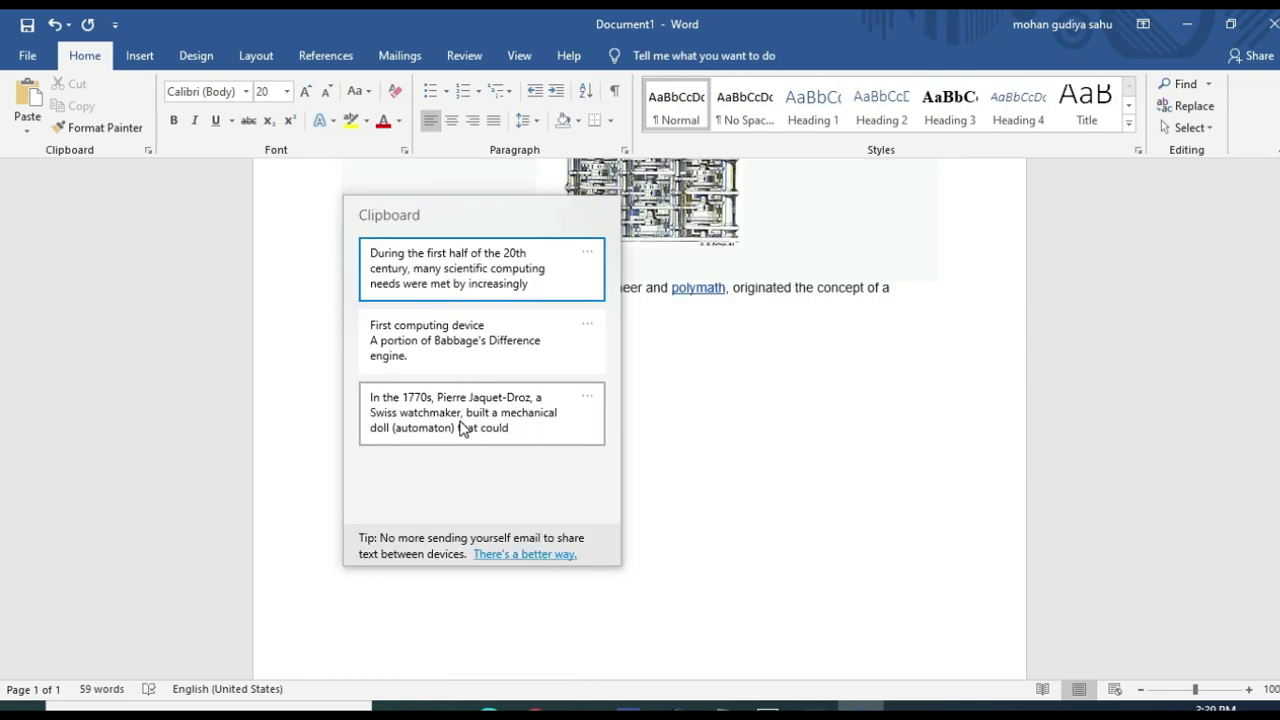
{"action": "left_click", "coordinate": [479, 420]}
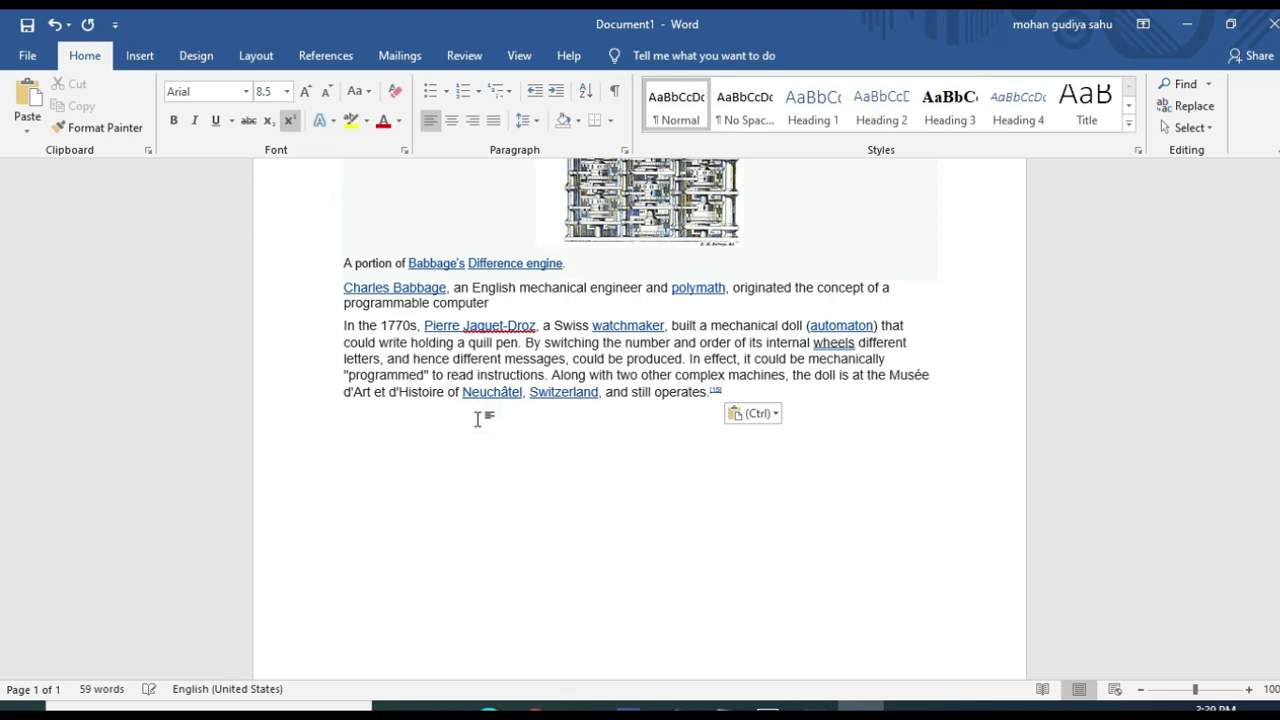
{"action": "scroll", "coordinate": [706, 466], "scroll_direction": "up", "scroll_amount": 6}
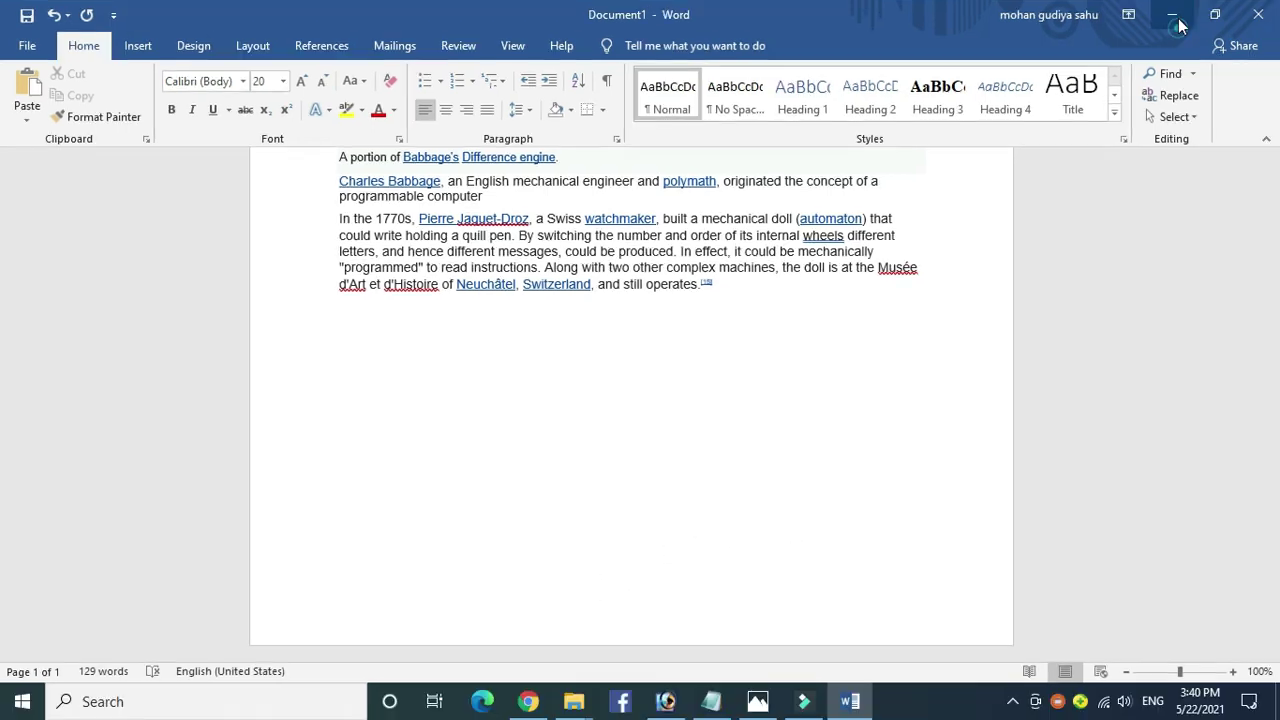
Step: Show the desktop, then examine the open windows and the timeline of earlier activities in Task View
{"action": "key", "text": "super+d"}
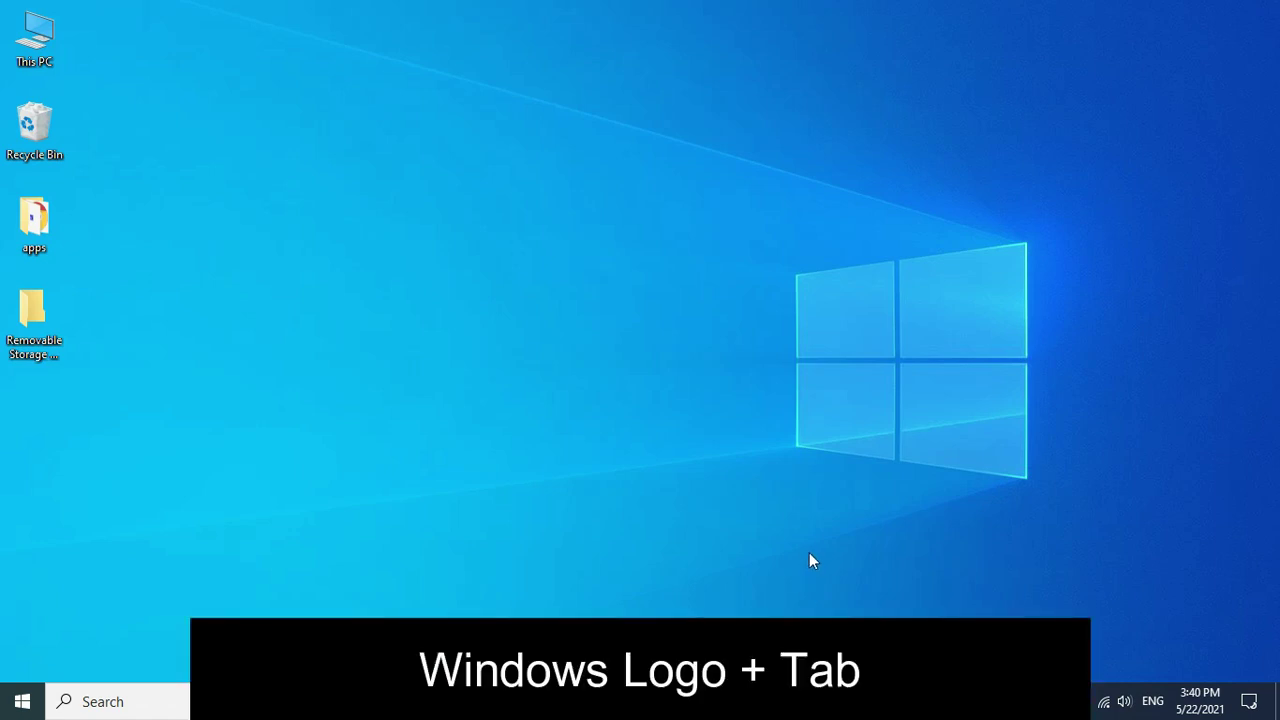
{"action": "key", "text": "super+Tab"}
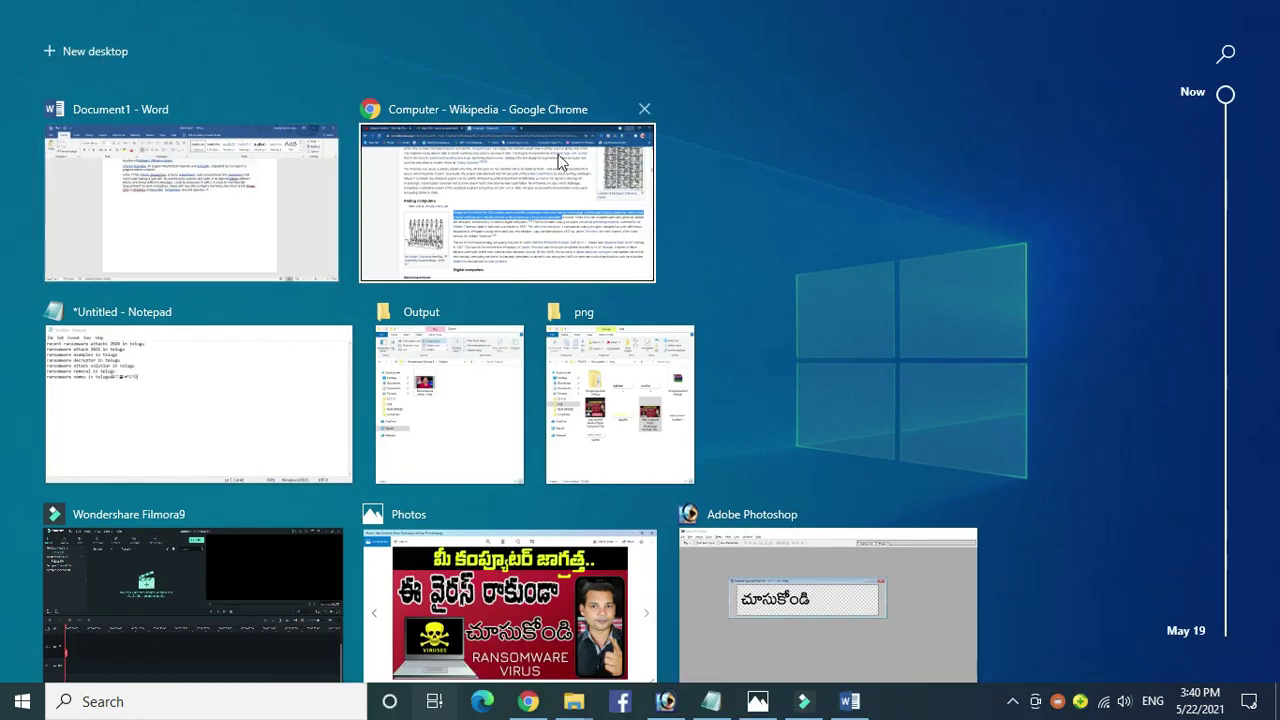
{"action": "scroll", "coordinate": [620, 400], "scroll_direction": "down", "scroll_amount": 3}
{"action": "scroll", "coordinate": [390, 322], "scroll_direction": "up", "scroll_amount": 3}
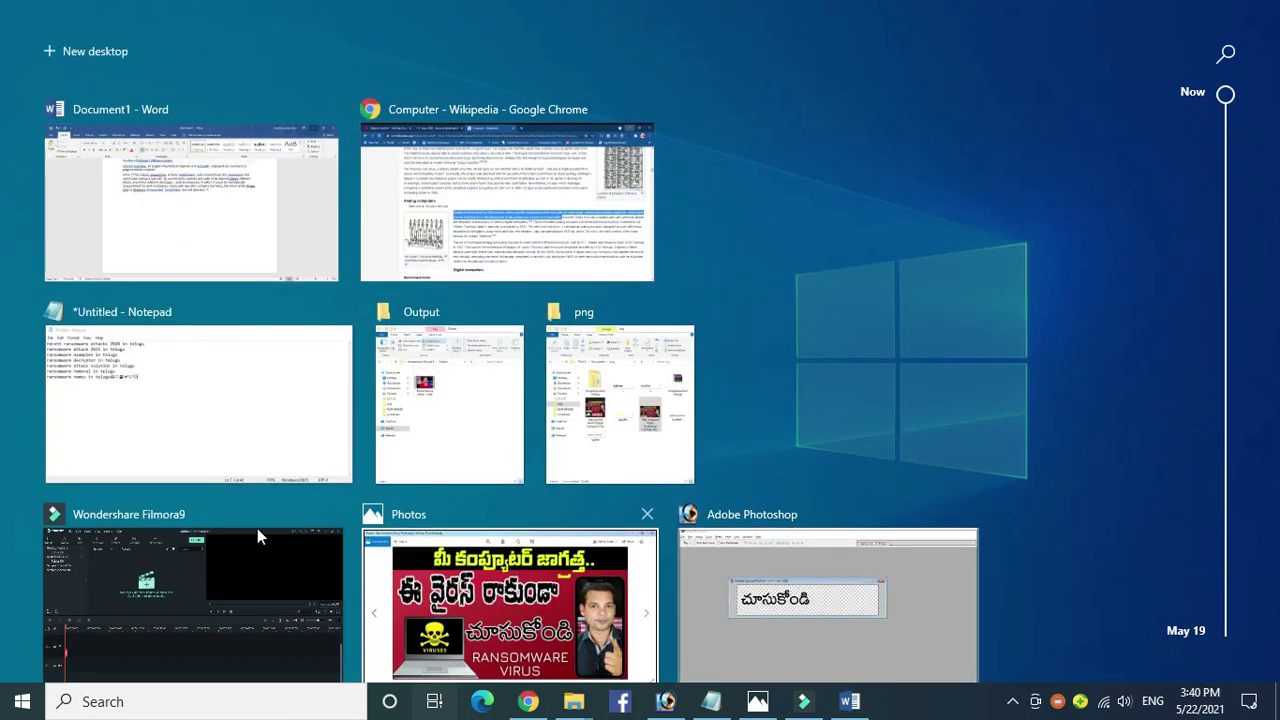
{"action": "scroll", "coordinate": [731, 300], "scroll_direction": "down", "scroll_amount": 4}
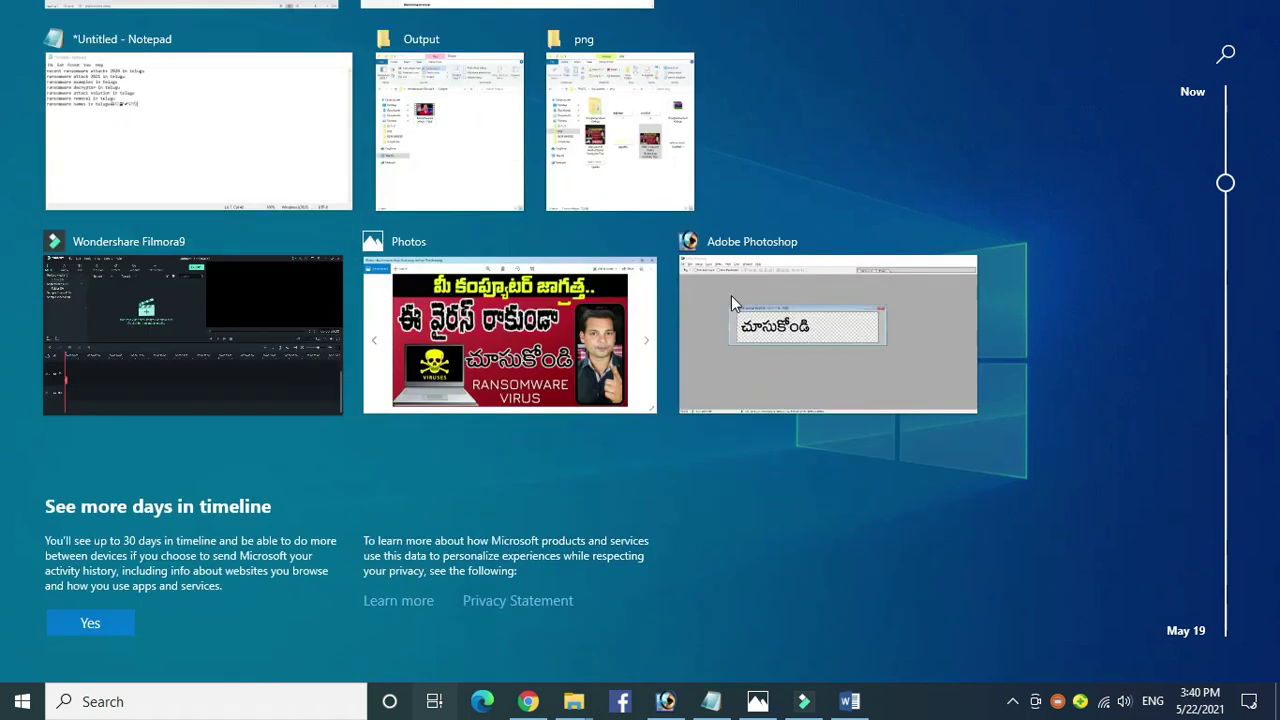
{"action": "scroll", "coordinate": [731, 300], "scroll_direction": "down", "scroll_amount": 3}
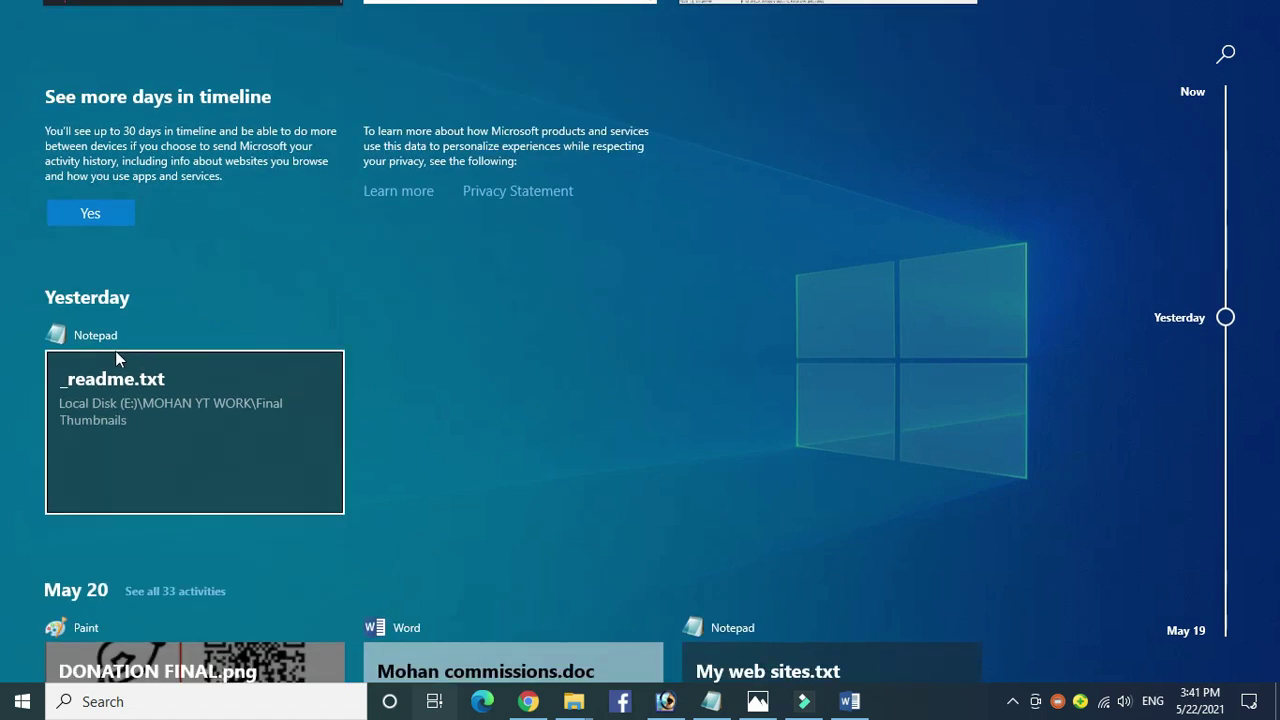
{"action": "scroll", "coordinate": [322, 471], "scroll_direction": "down", "scroll_amount": 4}
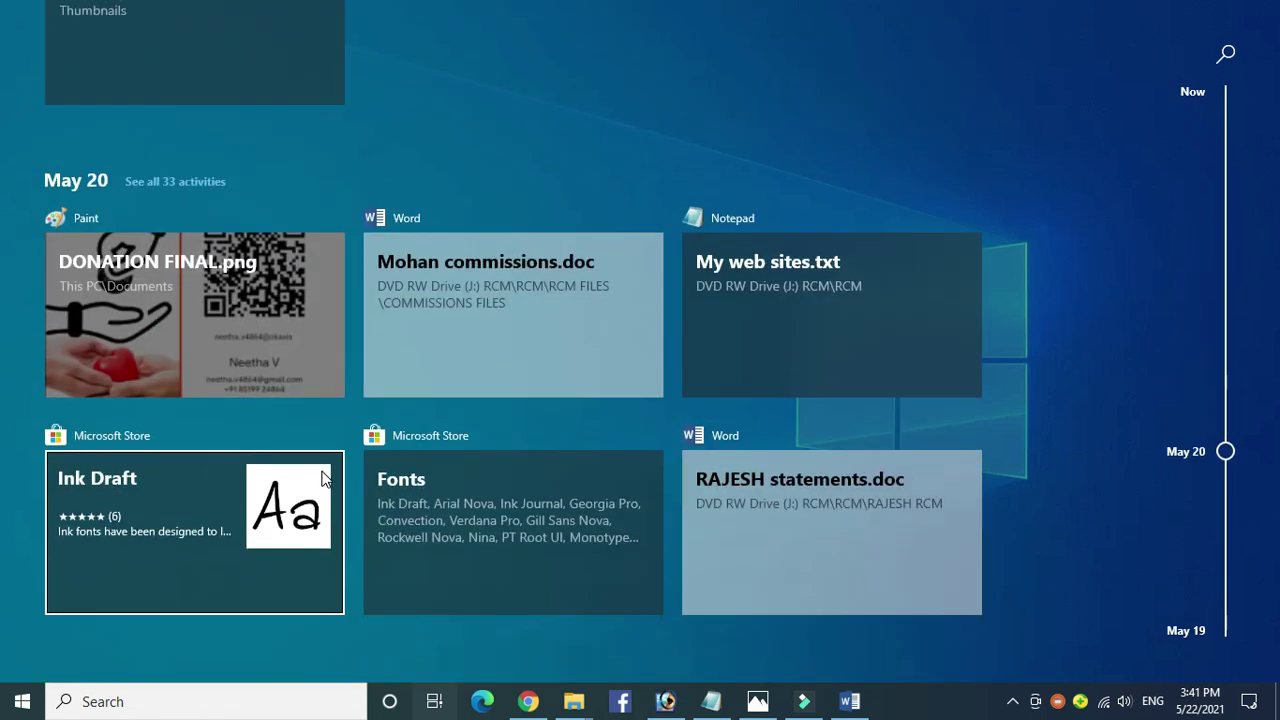
{"action": "scroll", "coordinate": [420, 362], "scroll_direction": "up", "scroll_amount": 3}
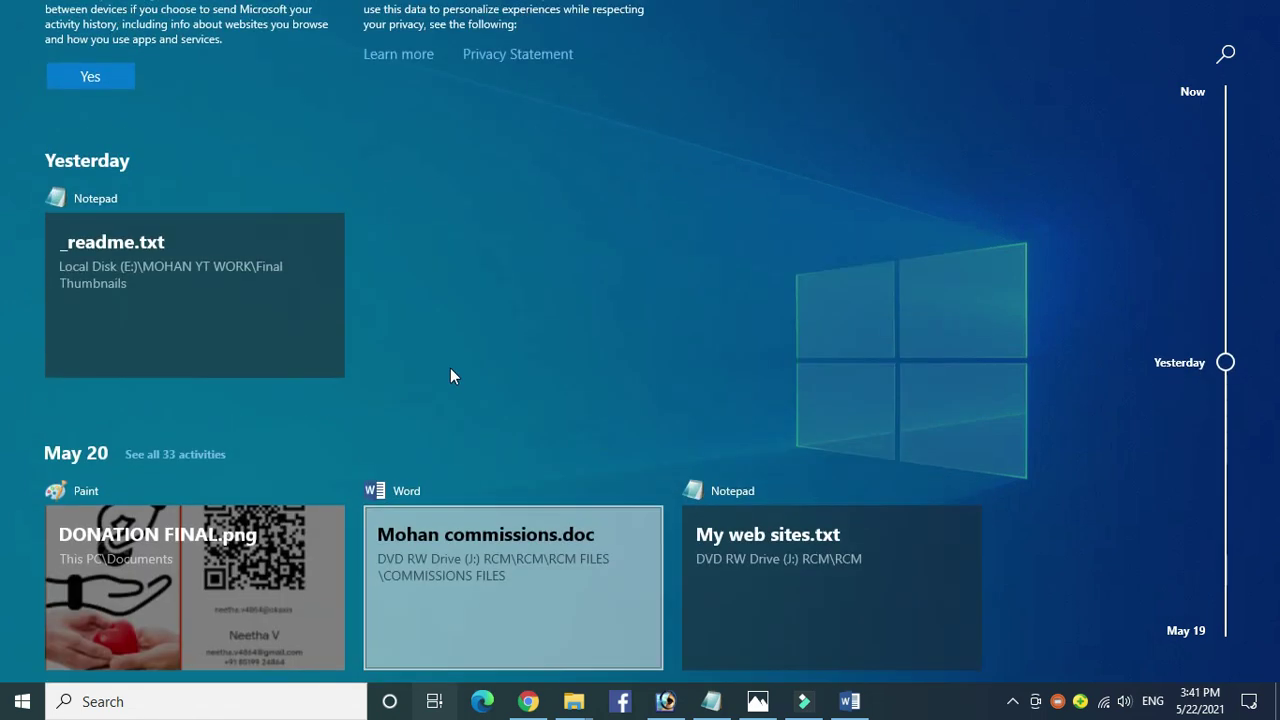
{"action": "scroll", "coordinate": [324, 395], "scroll_direction": "up", "scroll_amount": 5}
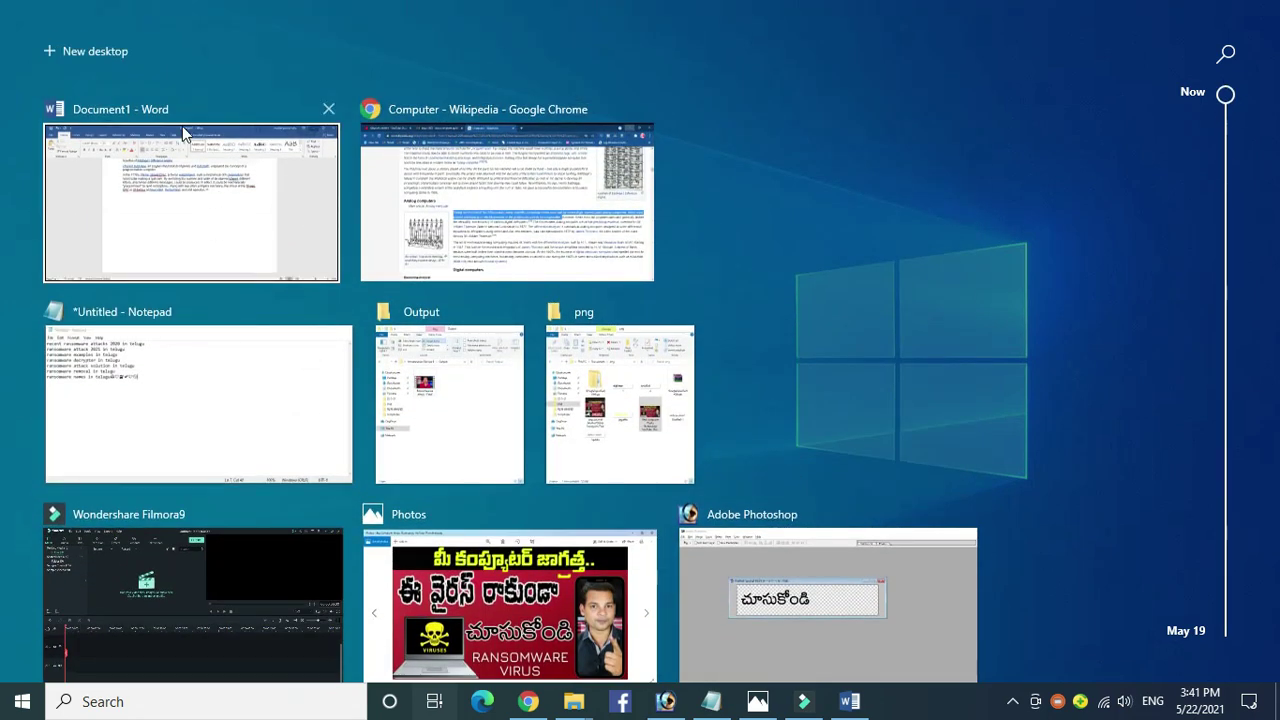
Step: Create a second virtual desktop, switch to it, and return to Desktop 1 through Task View
{"action": "left_click", "coordinate": [88, 54]}
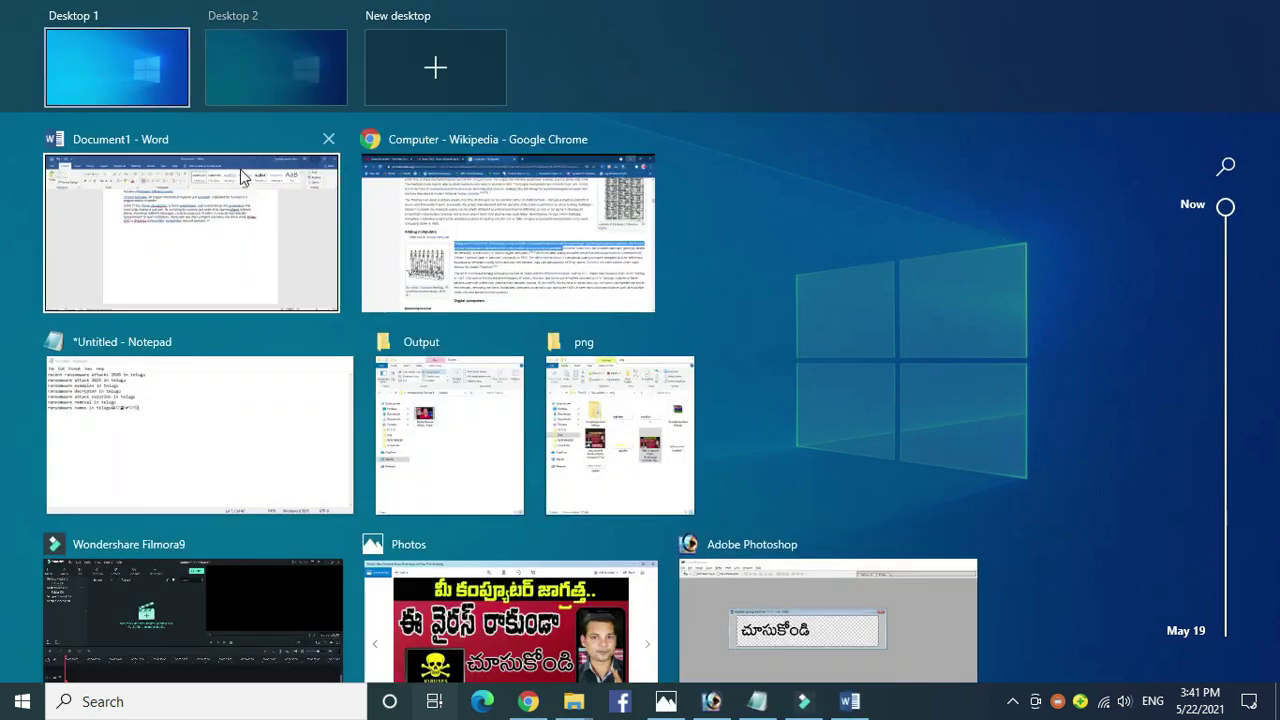
{"action": "left_click", "coordinate": [265, 86]}
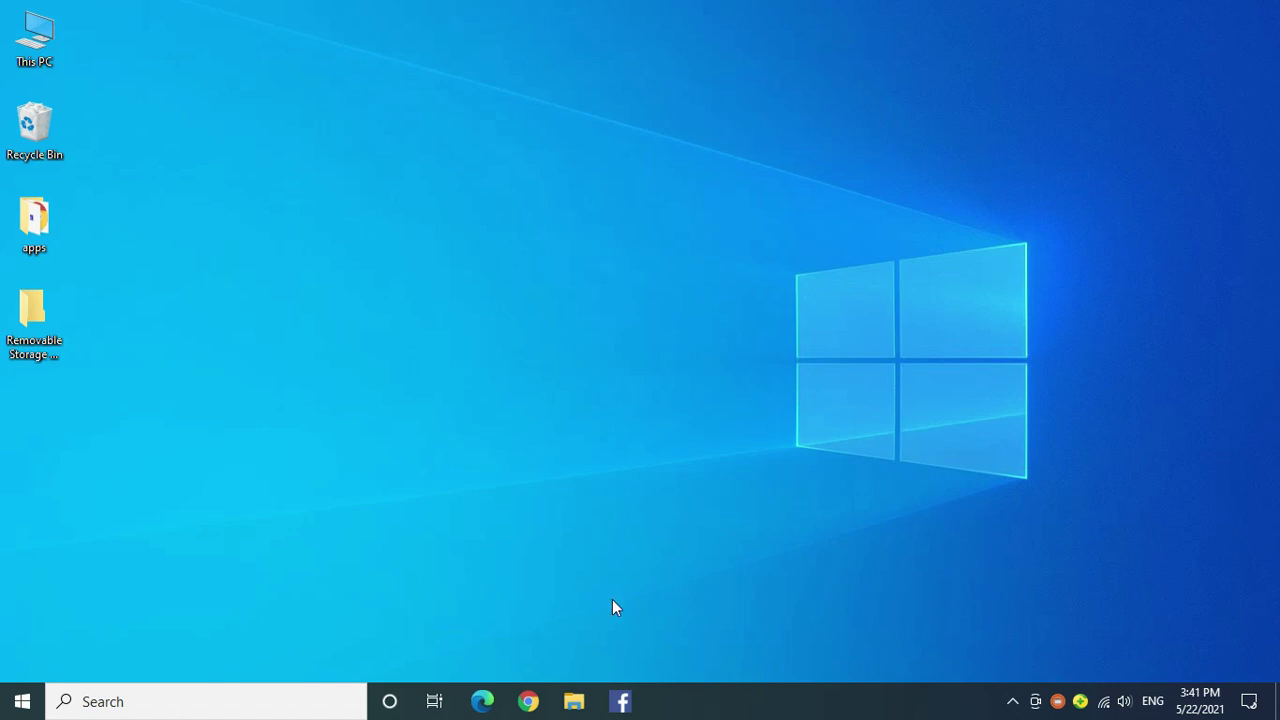
{"action": "key", "text": "super+Tab"}
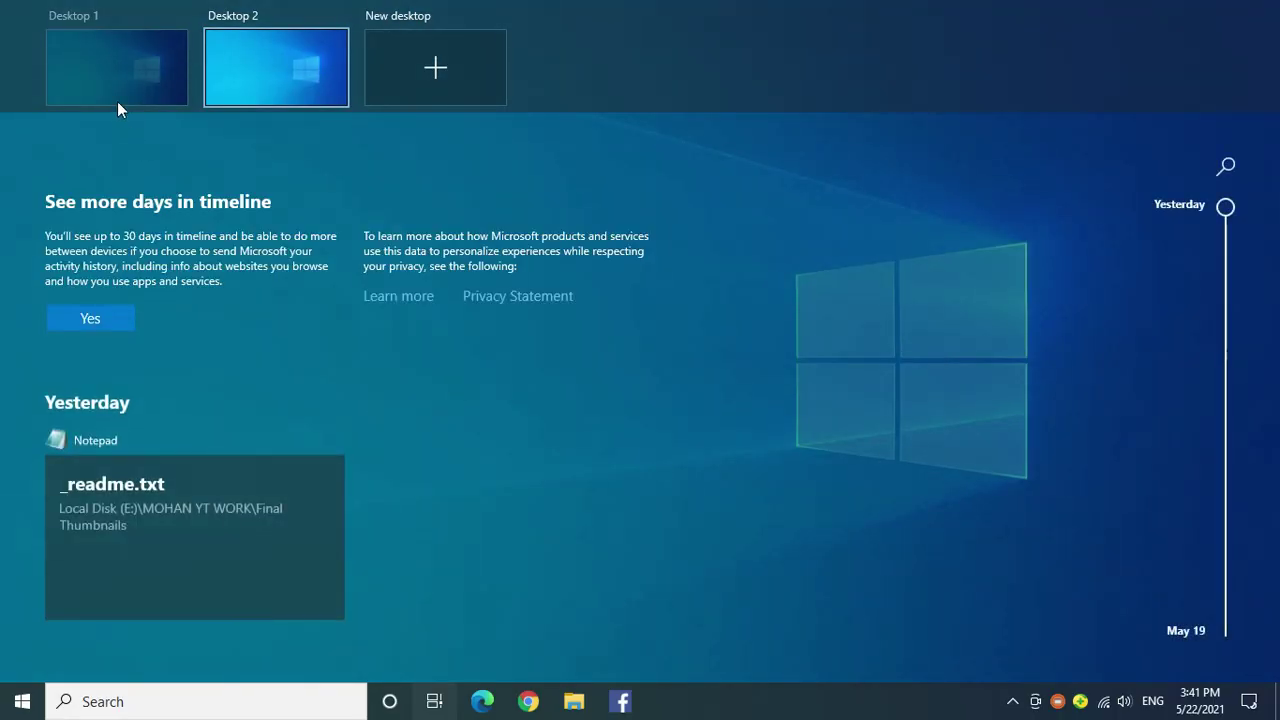
{"action": "left_click", "coordinate": [118, 70]}
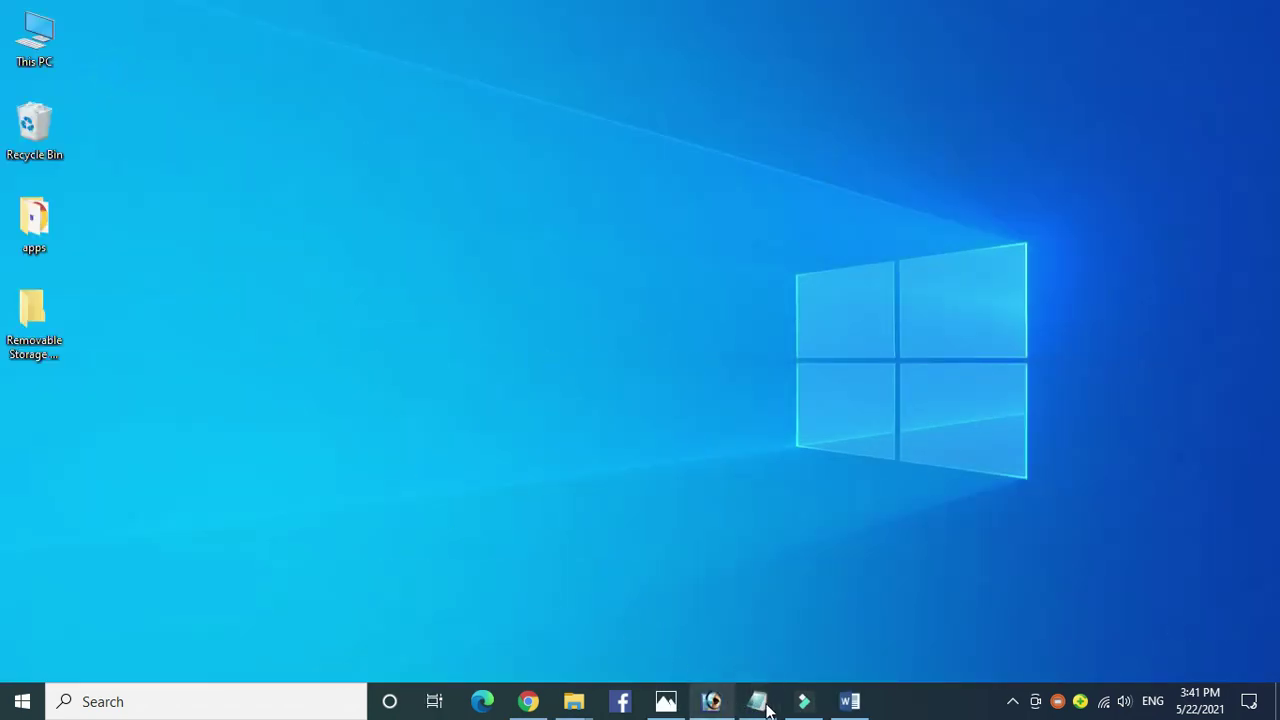
Step: Bring up the Word document on Desktop 1 and alternate between the two virtual desktops, ending on Desktop 2
{"action": "left_click", "coordinate": [850, 701]}
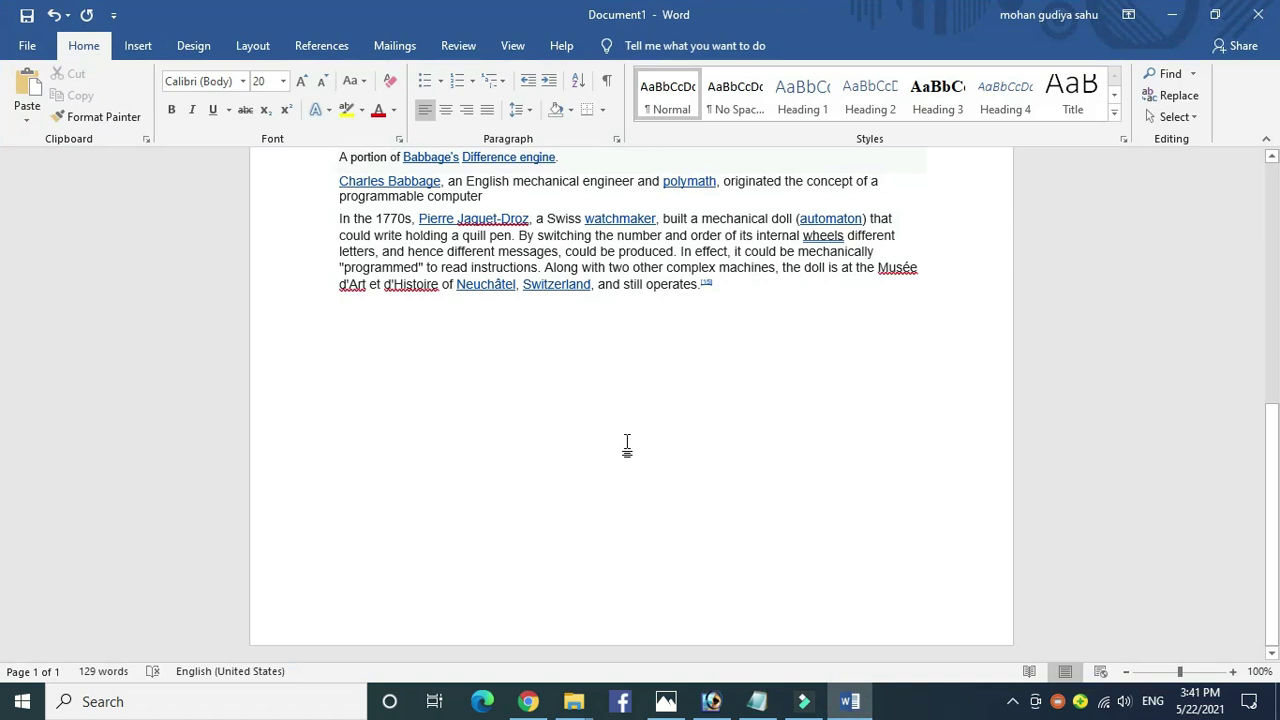
{"action": "key", "text": "super+Tab"}
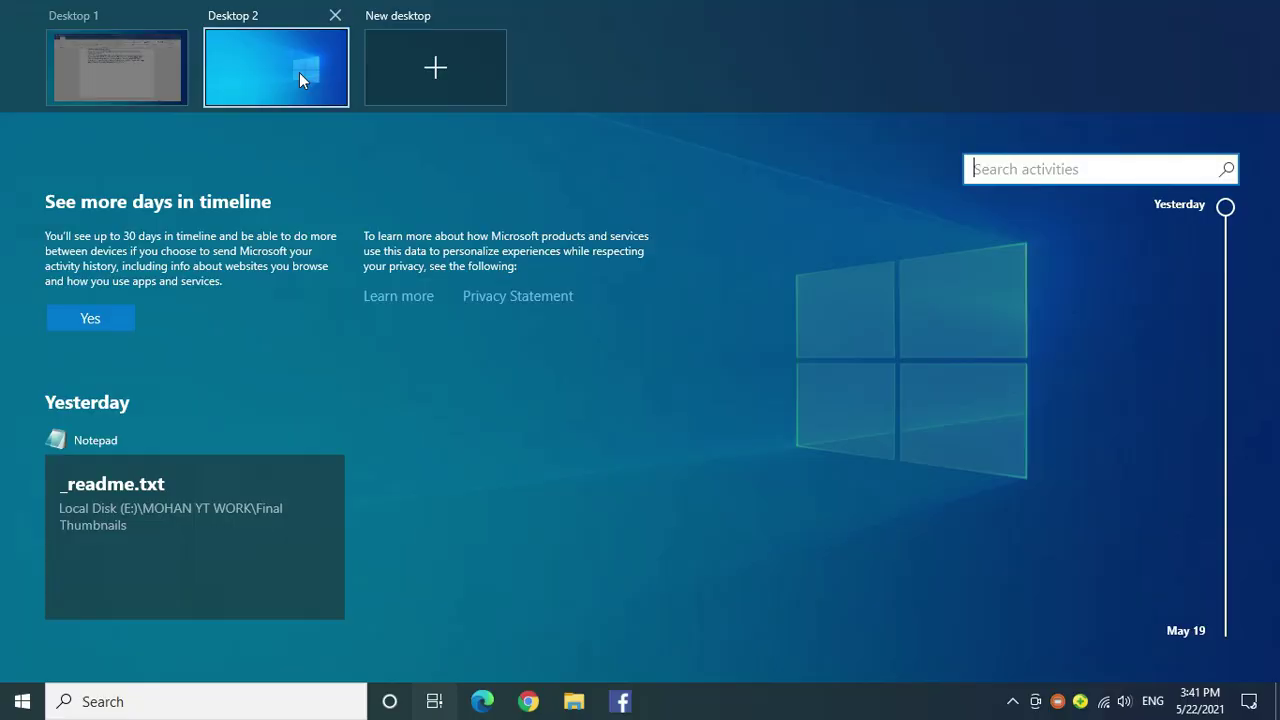
{"action": "left_click", "coordinate": [299, 72]}
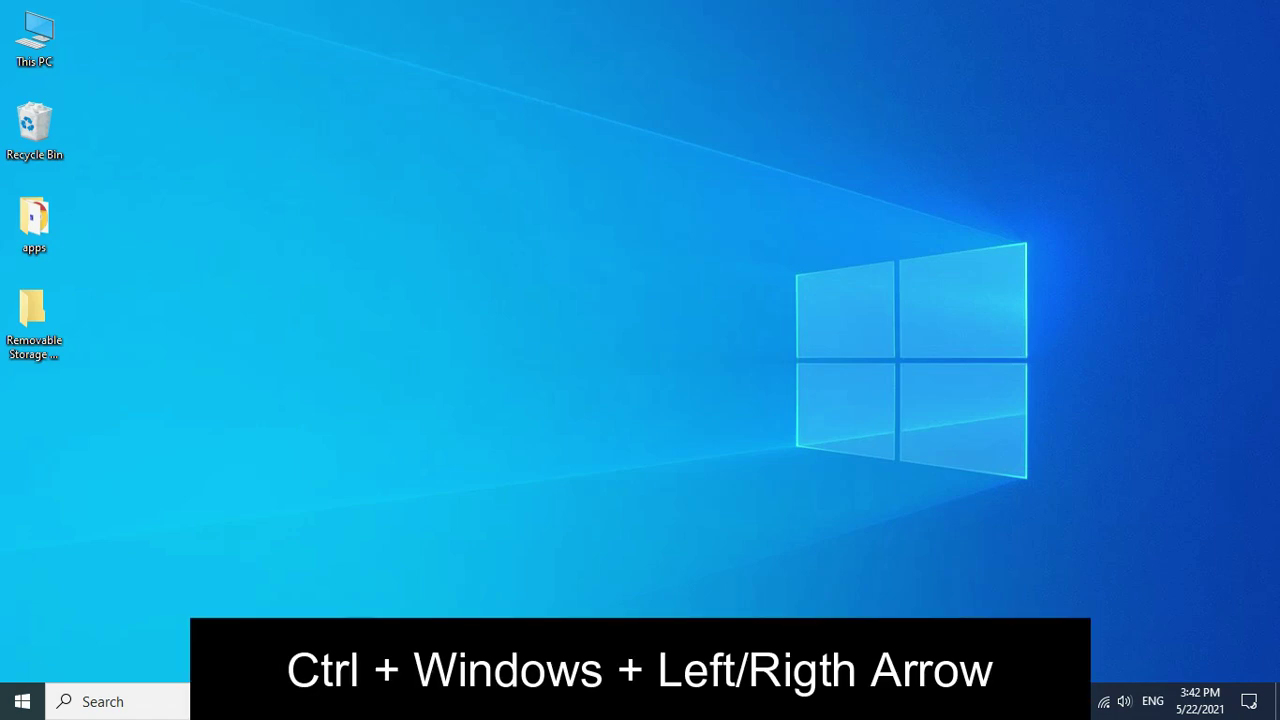
{"action": "key", "text": "ctrl+super+Left"}
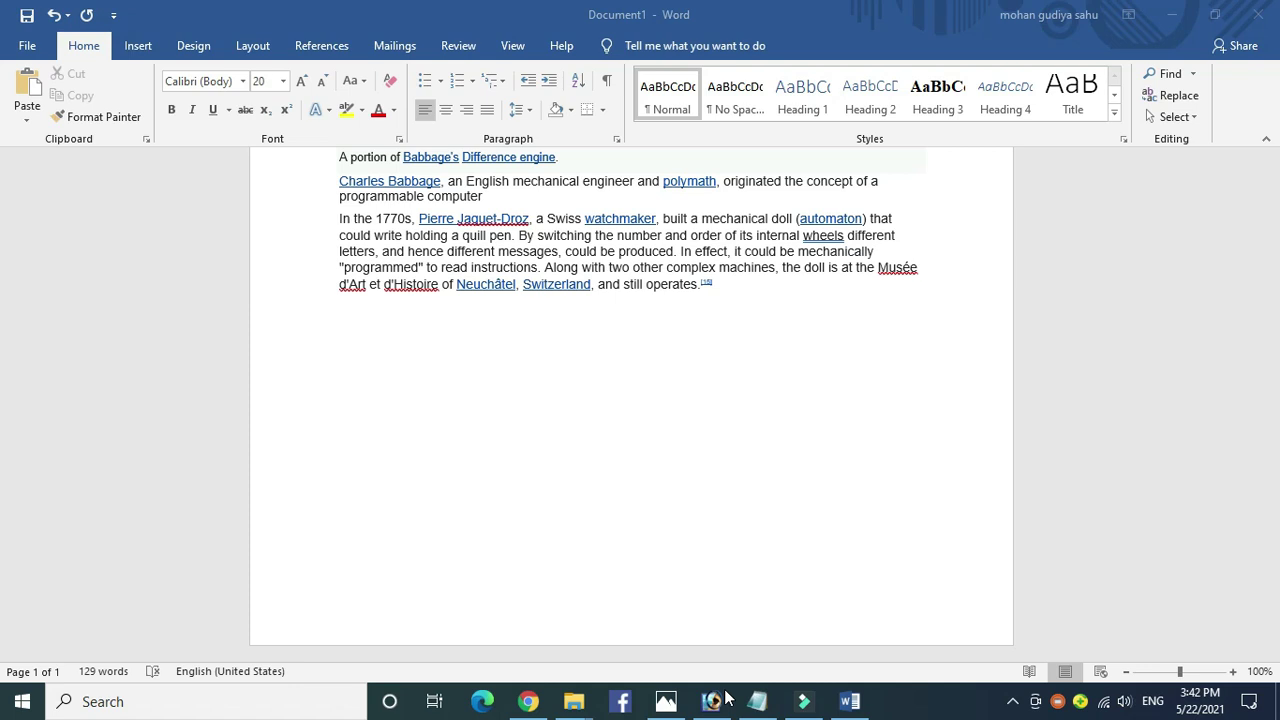
{"action": "key", "text": "ctrl+super+Right"}
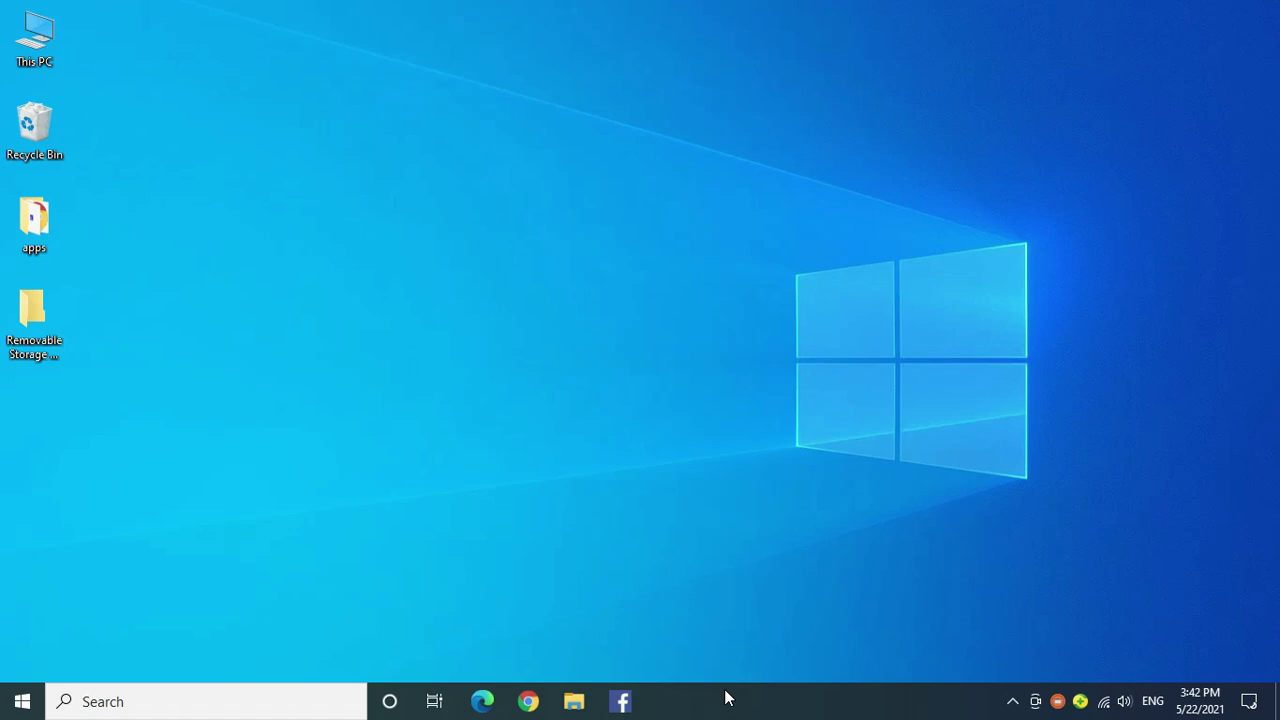
Step: Return to Desktop 1, close the current virtual desktop, and check the remaining desktops in Task View
{"action": "key", "text": "super+Tab"}
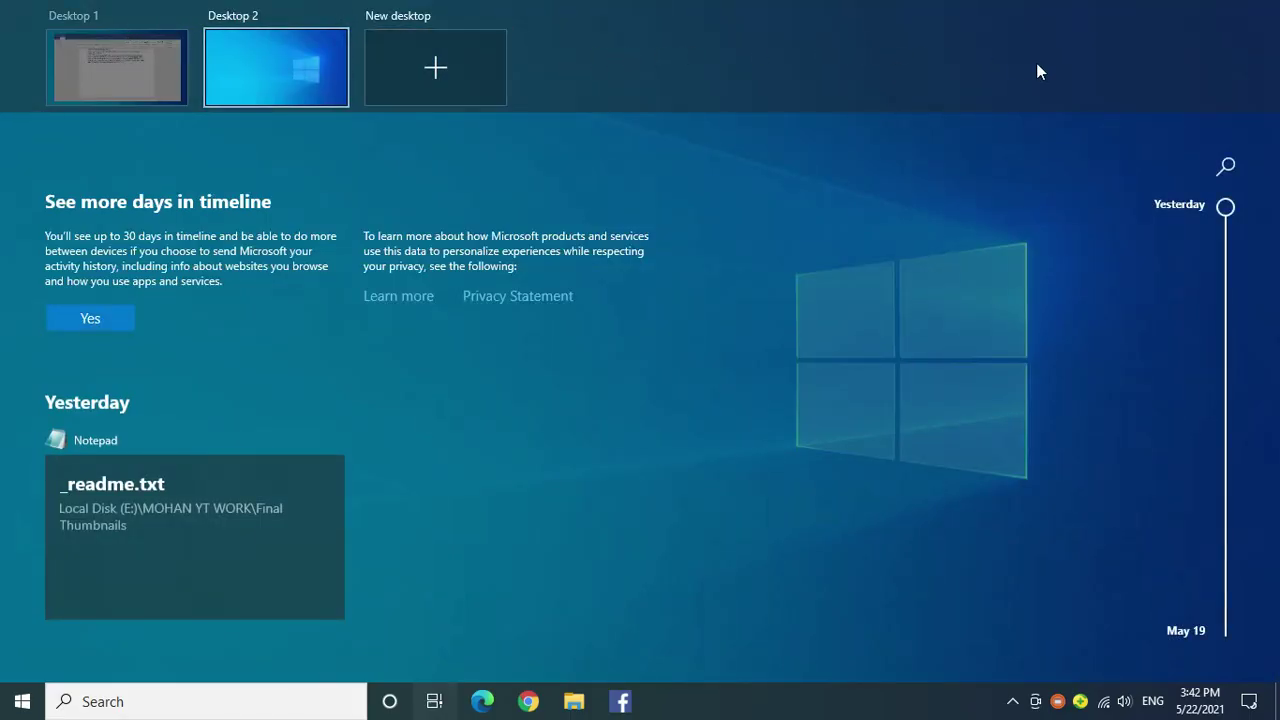
{"action": "left_click", "coordinate": [150, 66]}
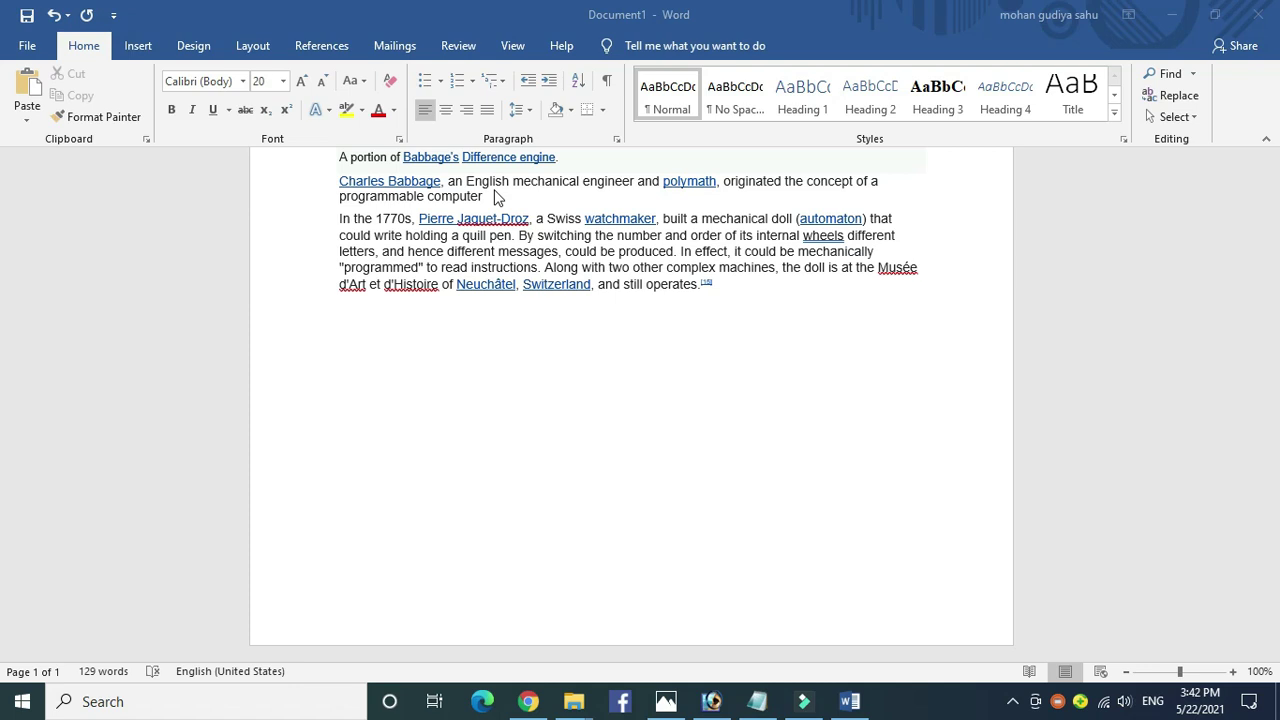
{"action": "key", "text": "ctrl+super+F4"}
{"action": "key", "text": "super+Tab"}
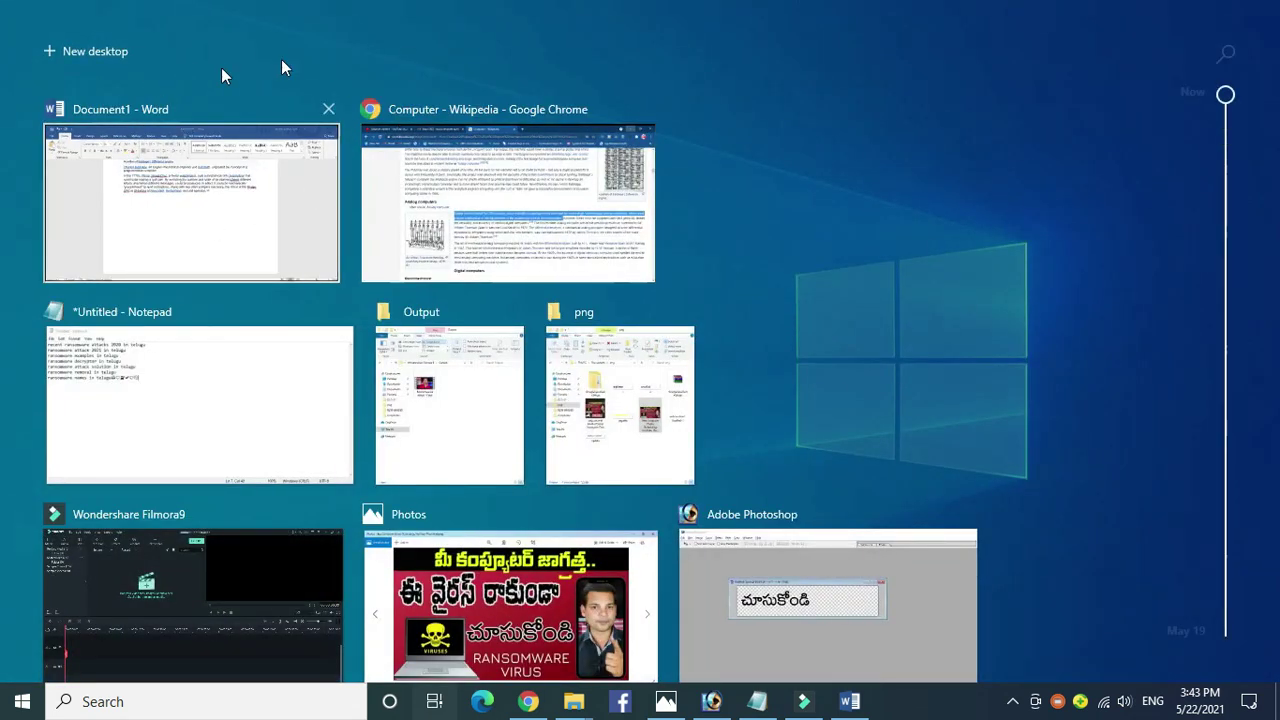
{"action": "key", "text": "Escape"}
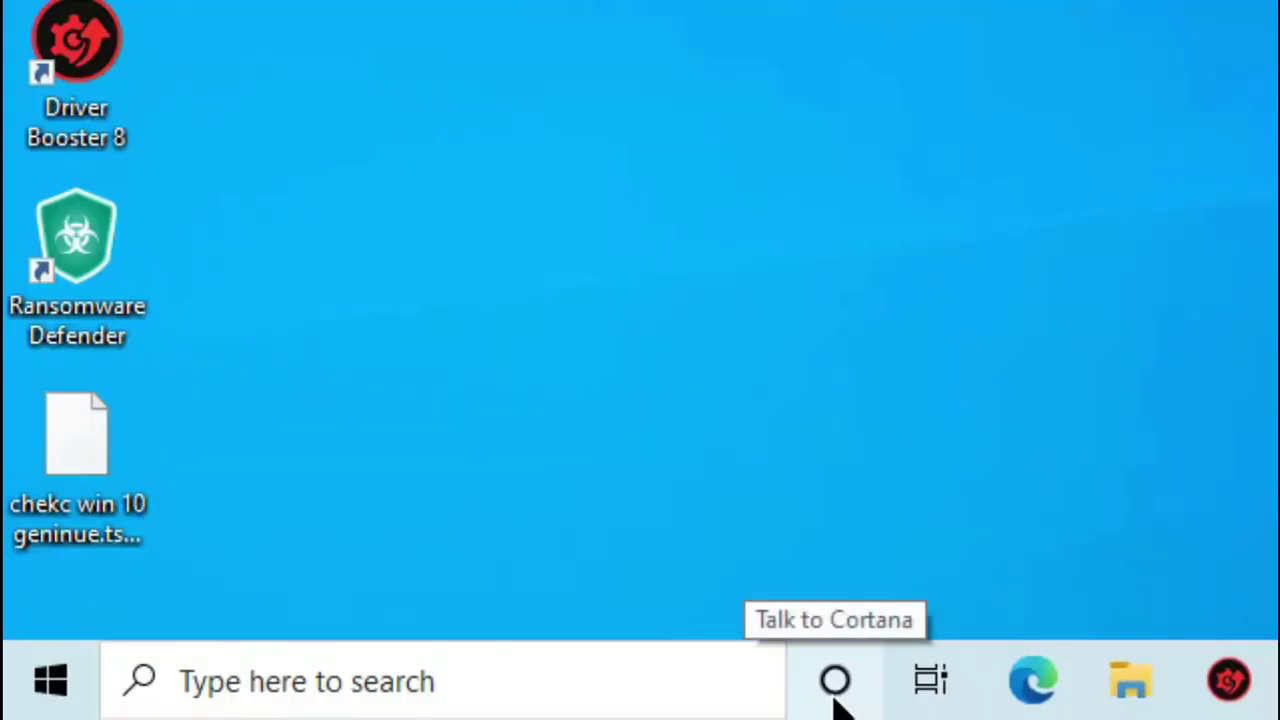
Step: Call up Cortana, check the network connection, and return to the desktop
{"action": "left_click", "coordinate": [835, 681]}
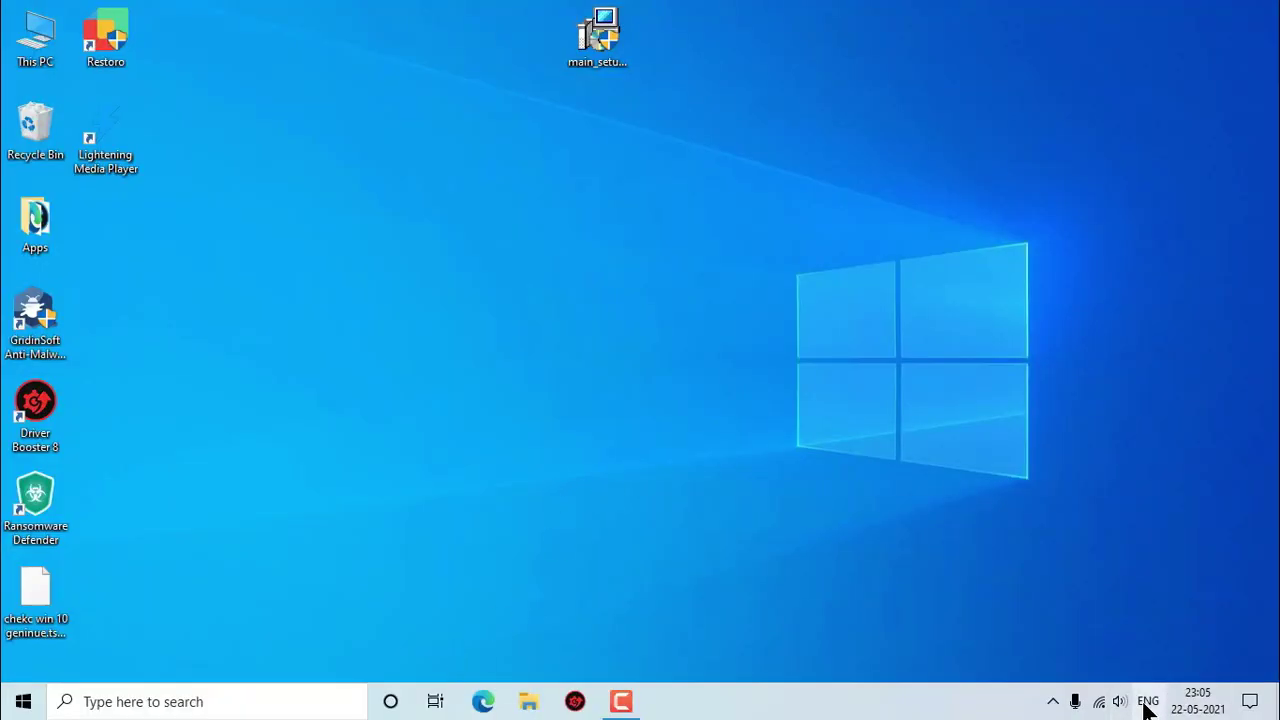
{"action": "left_click", "coordinate": [1099, 703]}
{"action": "left_click", "coordinate": [737, 334]}
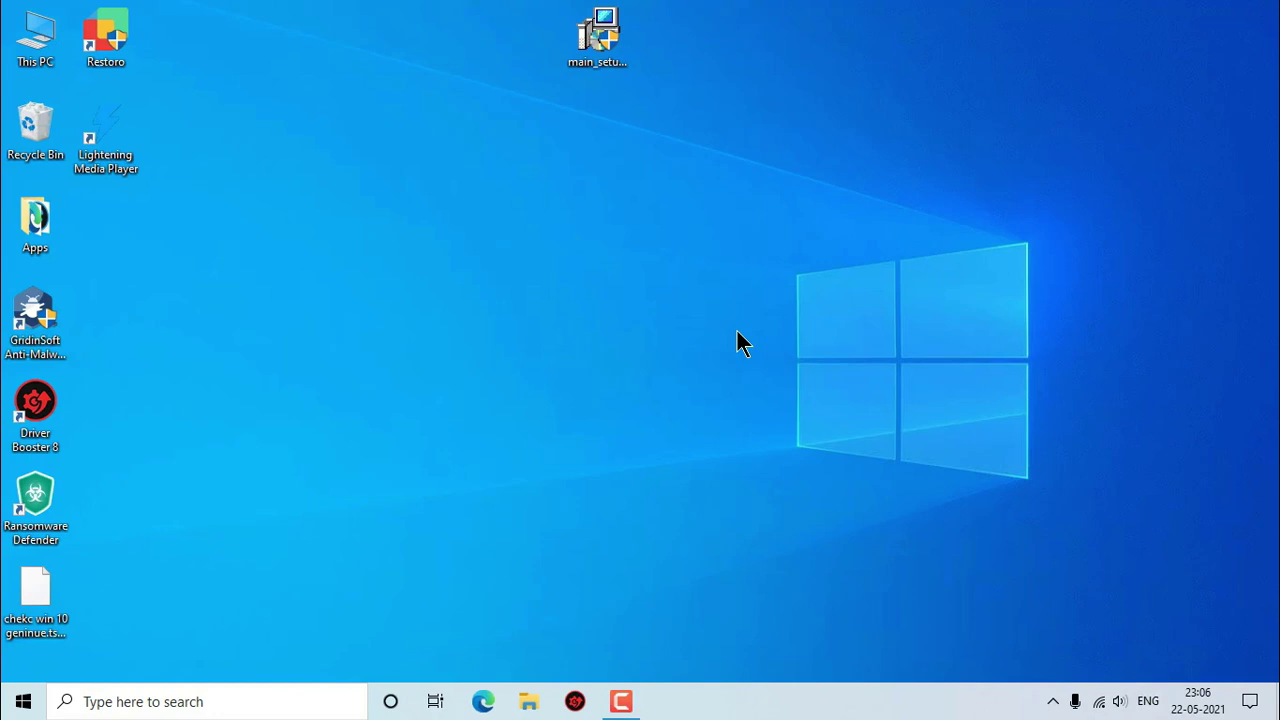
Step: Open This PC through Cortana and close its window, and call up and dismiss Cortana once more
{"action": "left_click", "coordinate": [390, 701]}
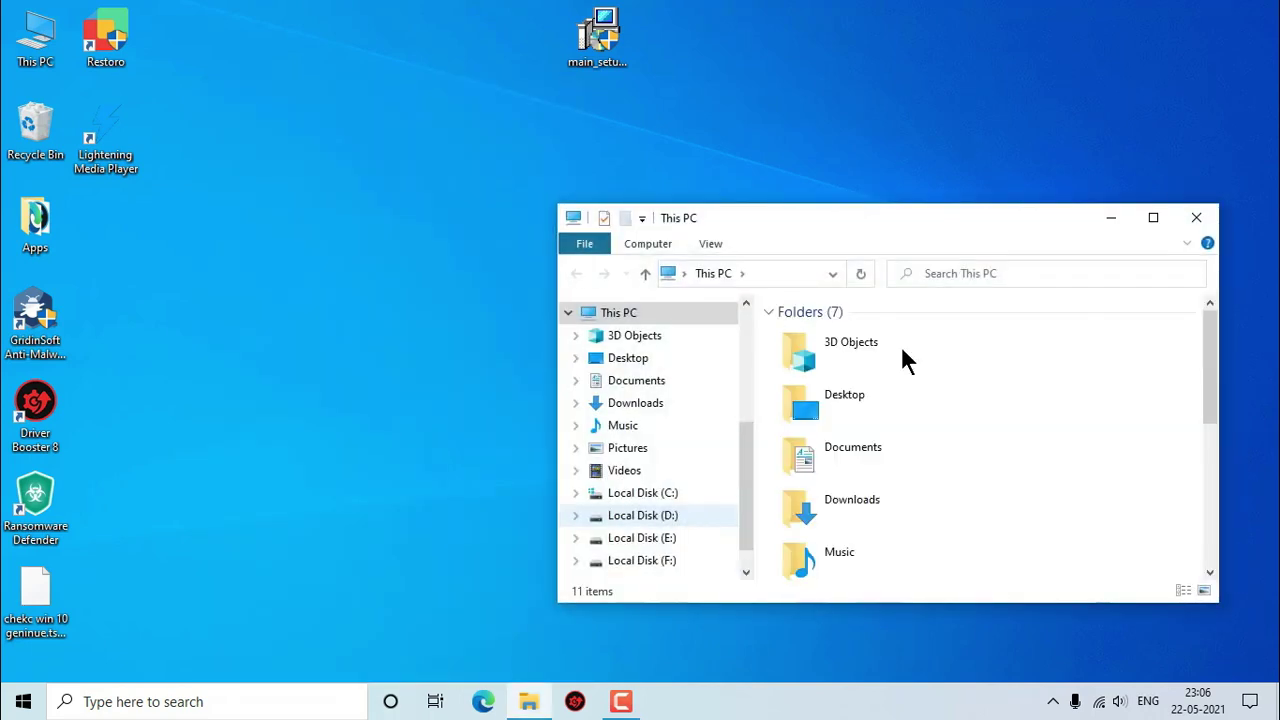
{"action": "left_click", "coordinate": [1196, 218]}
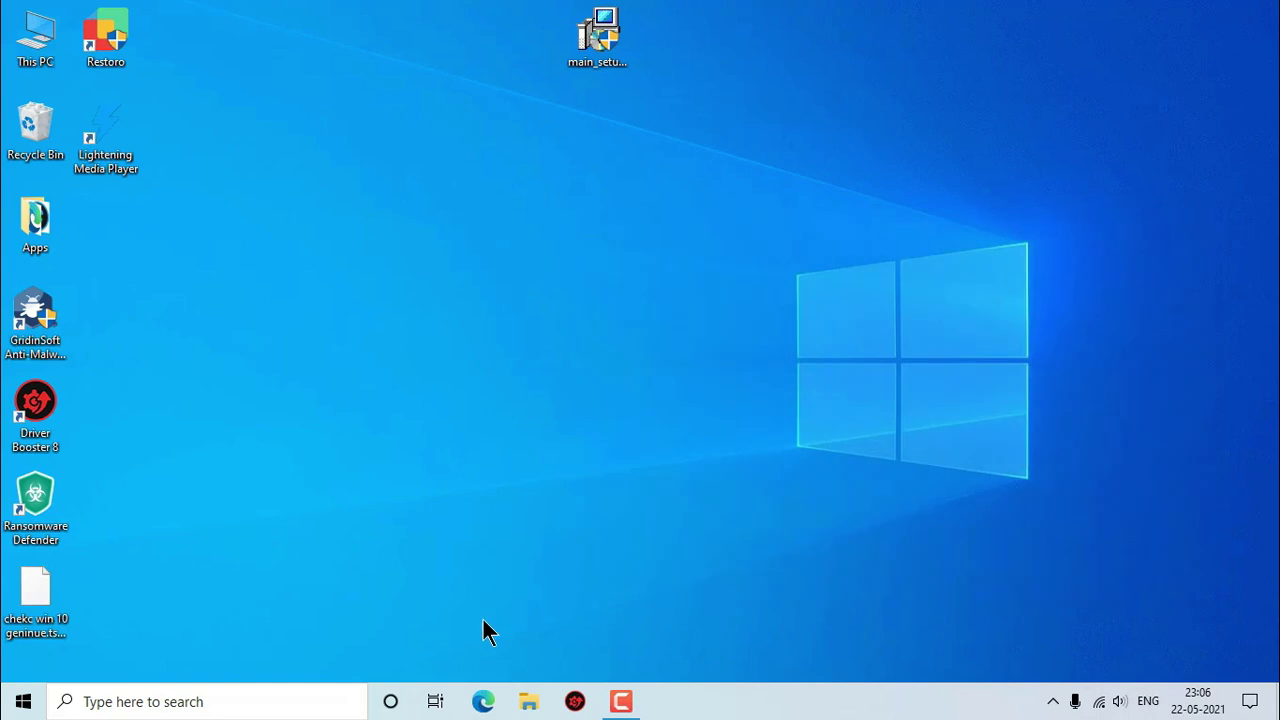
{"action": "left_click", "coordinate": [391, 704]}
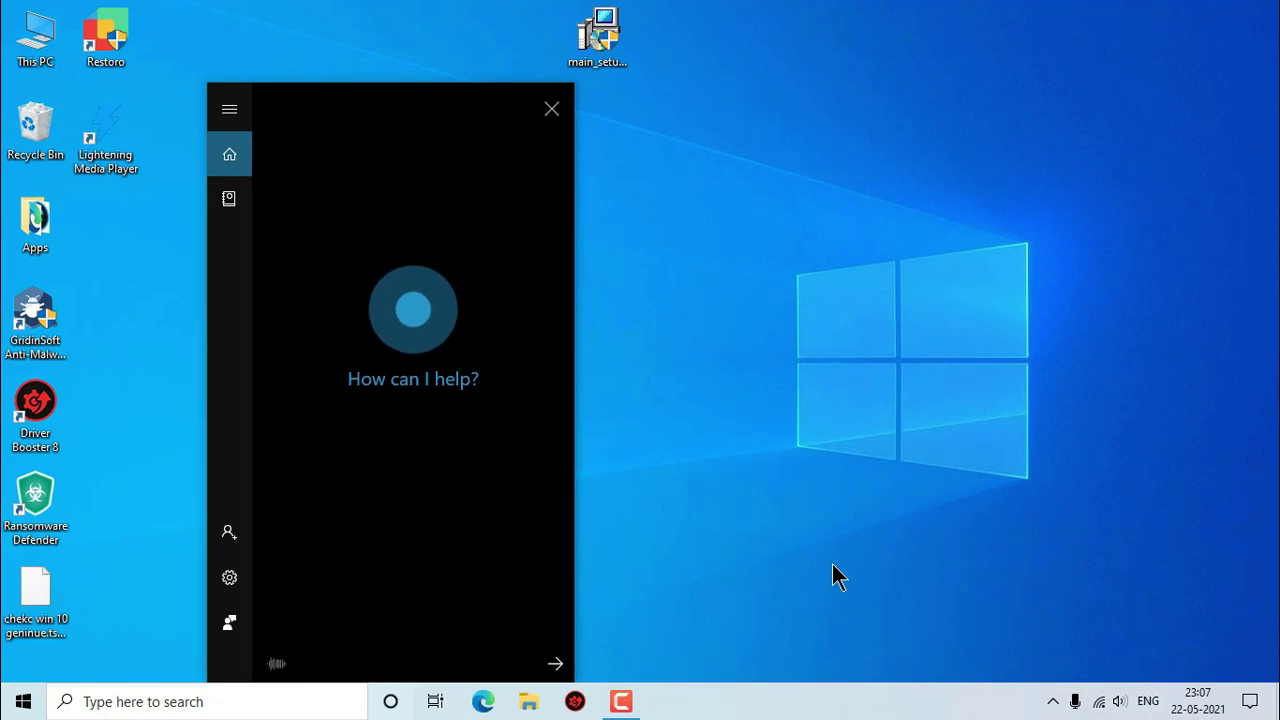
{"action": "left_click", "coordinate": [551, 108]}
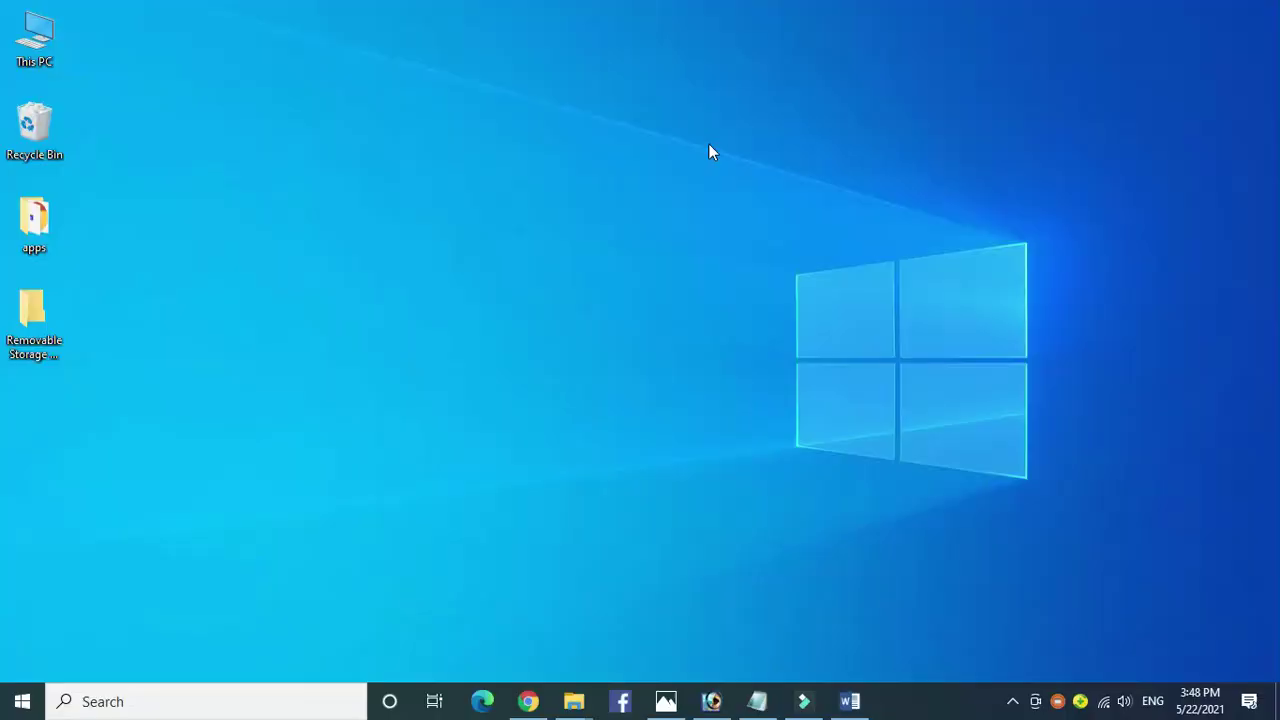
Step: Refresh the desktop and take a rectangular snip of the First computing device section on the Wikipedia page in Chrome
{"action": "right_click", "coordinate": [598, 156]}
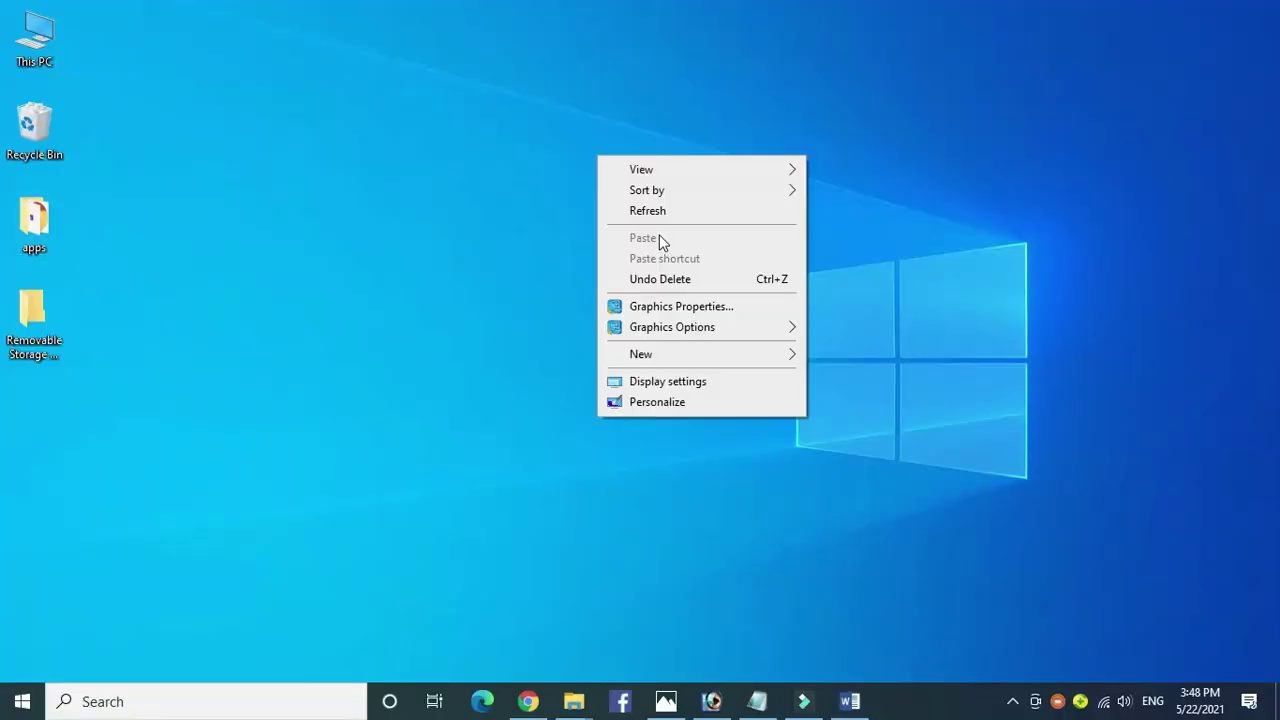
{"action": "left_click", "coordinate": [652, 211]}
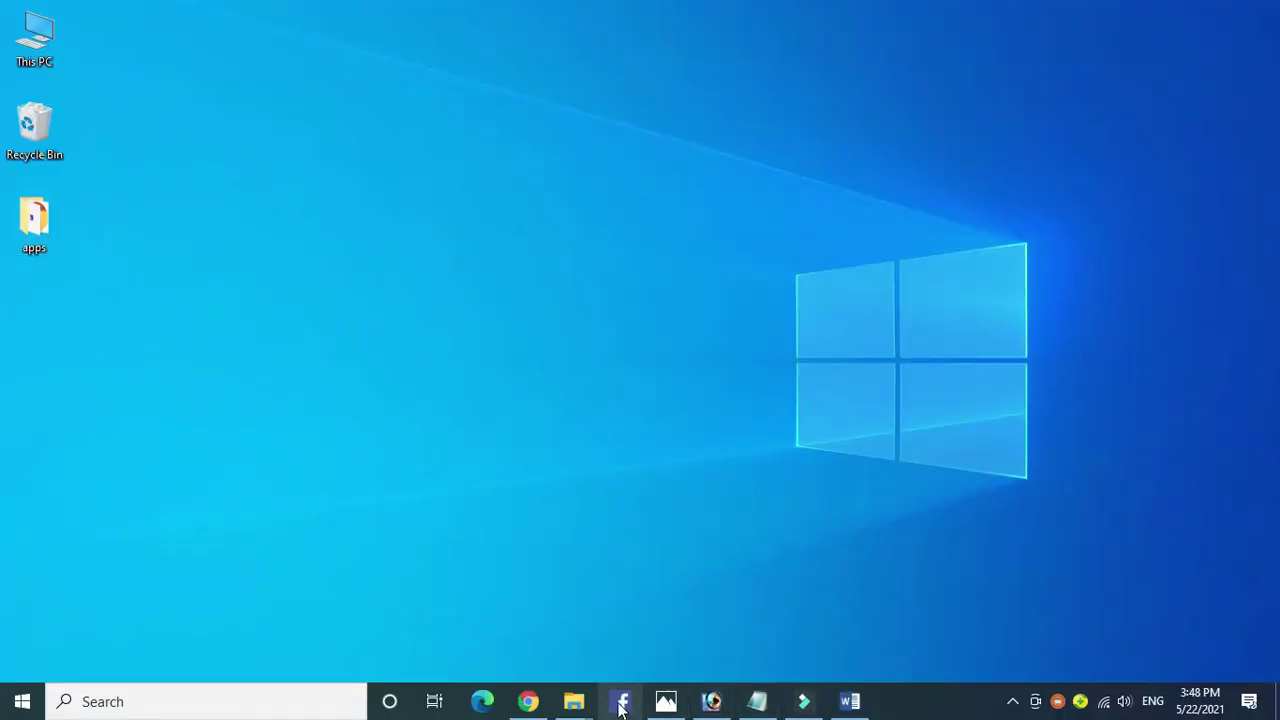
{"action": "left_click", "coordinate": [528, 701]}
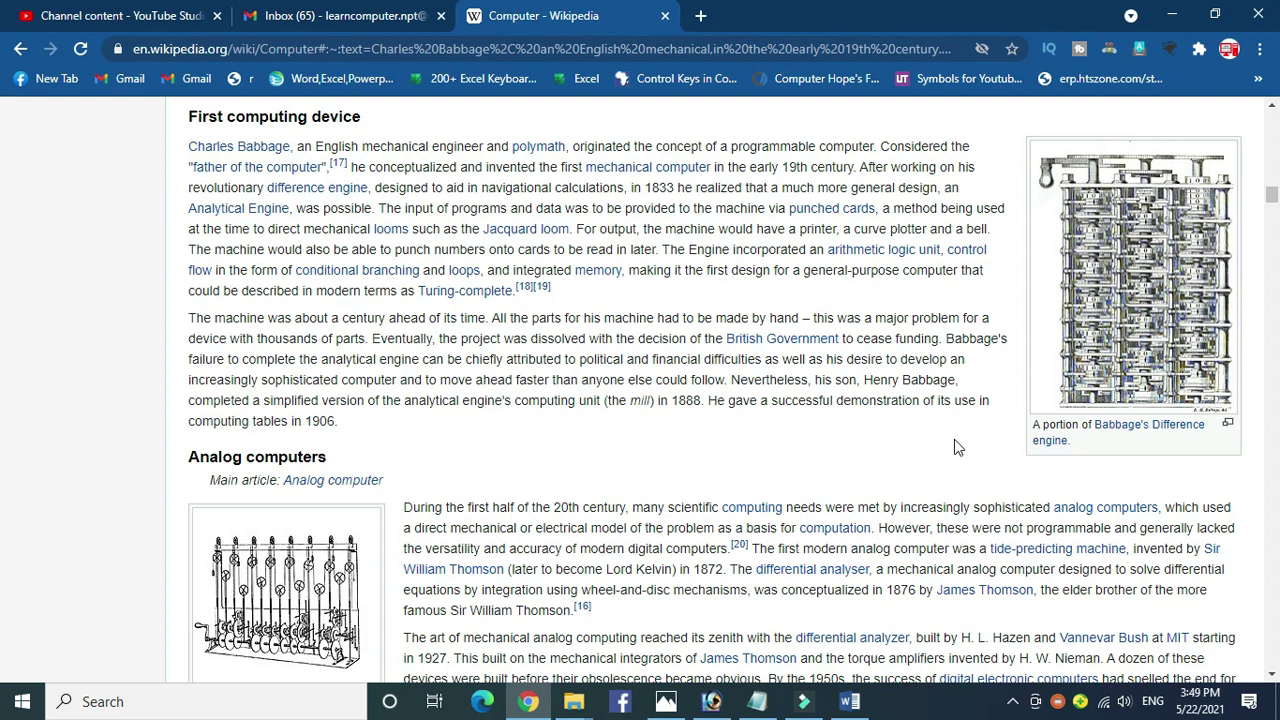
{"action": "key", "text": "super+shift+s"}
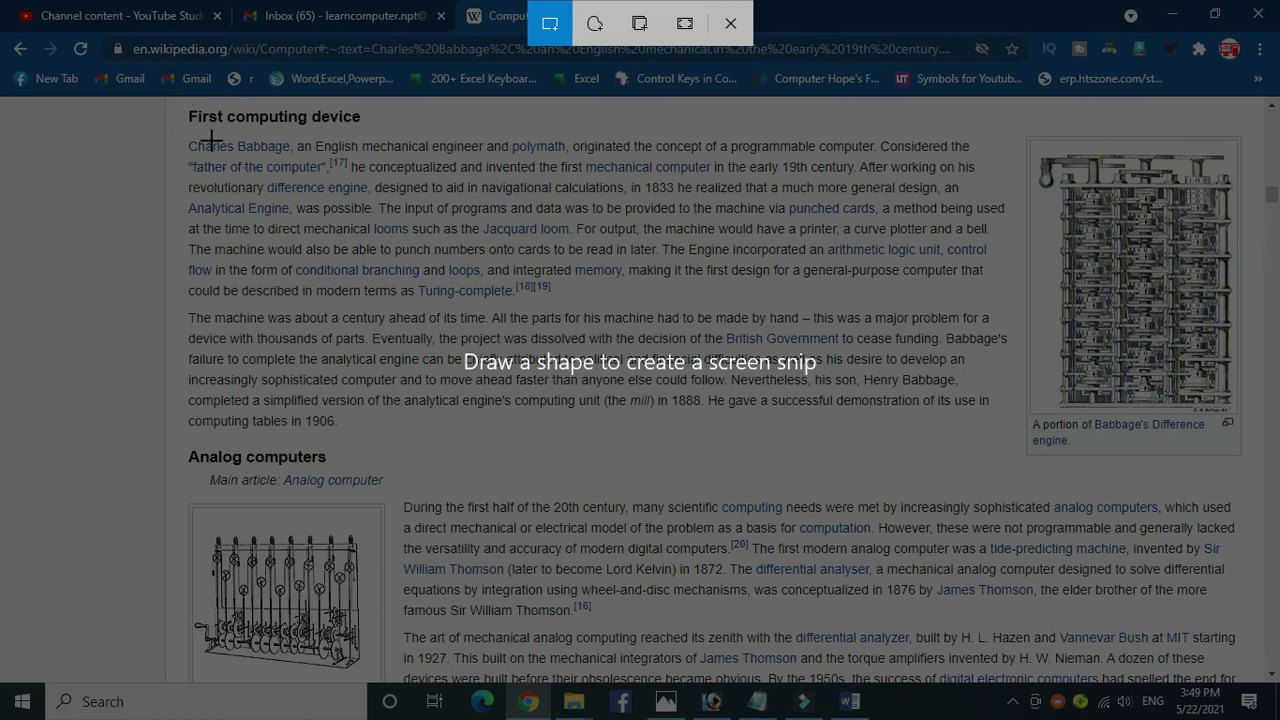
{"action": "left_click_drag", "start_coordinate": [176, 108], "coordinate": [1243, 462]}
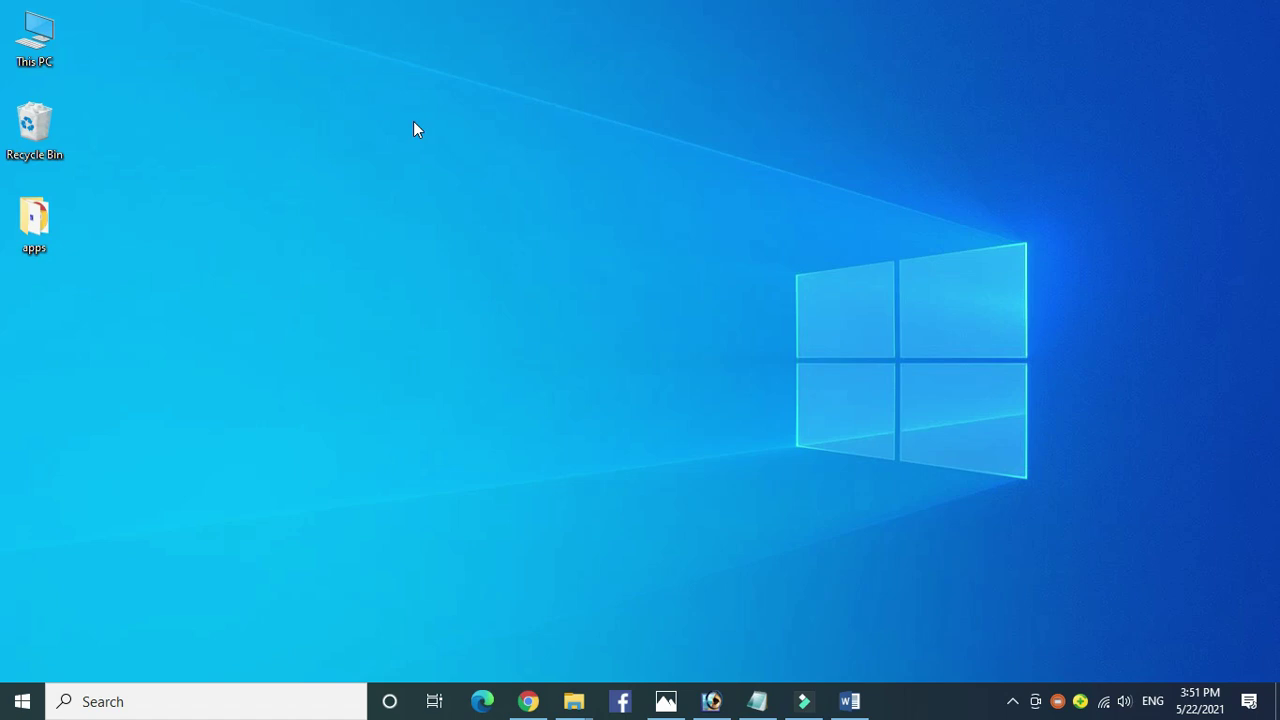
Step: Open Snip & Sketch by searching for "sni" and take a rectangular snip of the wallpaper beside its window
{"action": "key", "text": "super"}
{"action": "type", "text": "sni"}
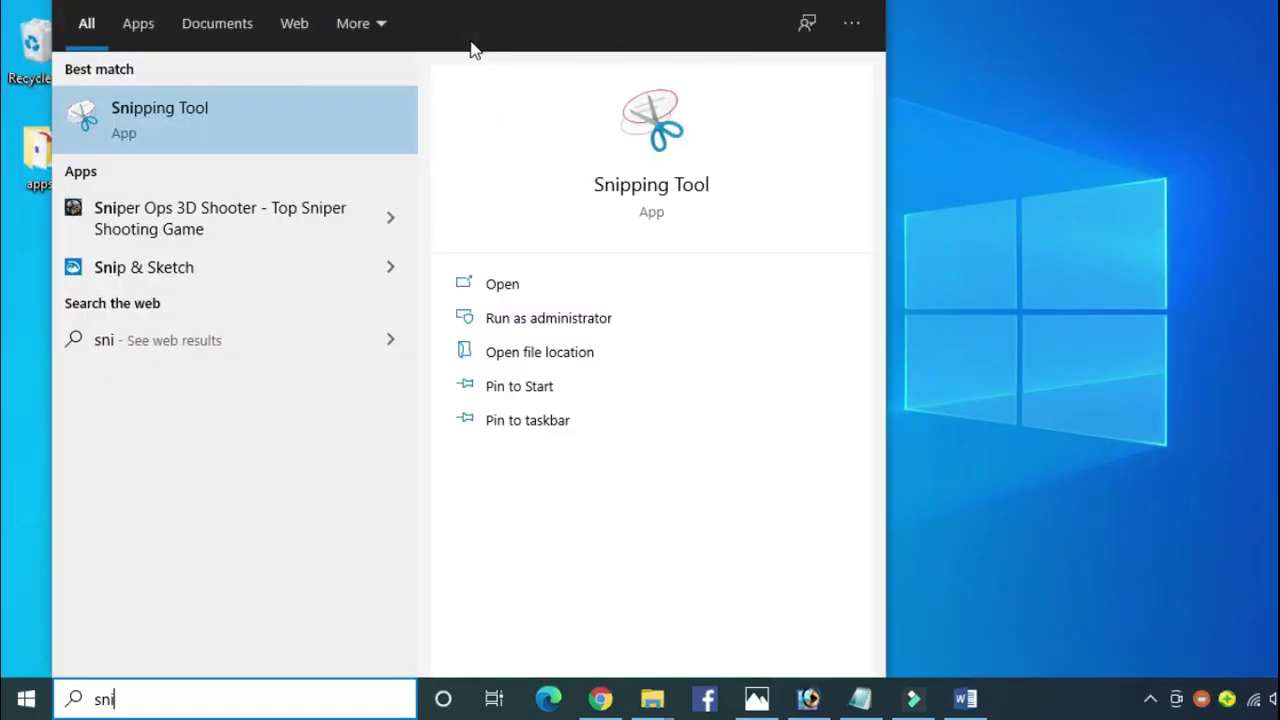
{"action": "left_click", "coordinate": [194, 274]}
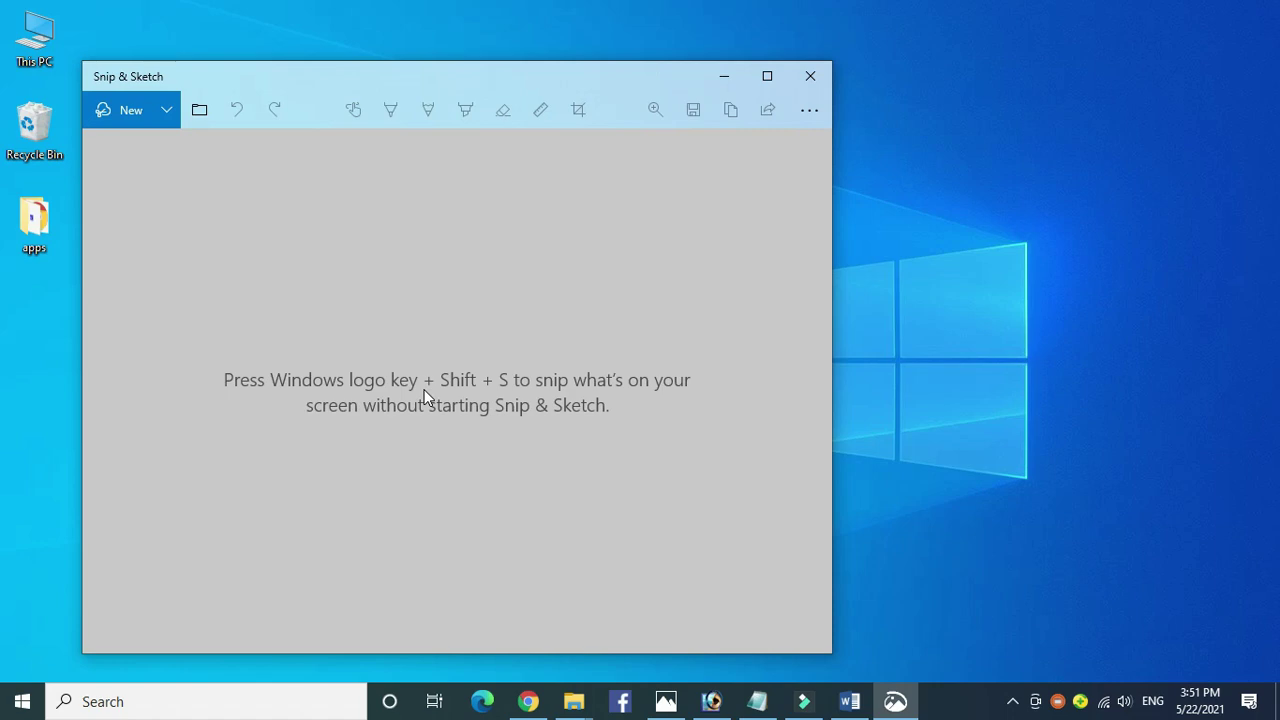
{"action": "key", "text": "super+shift+s"}
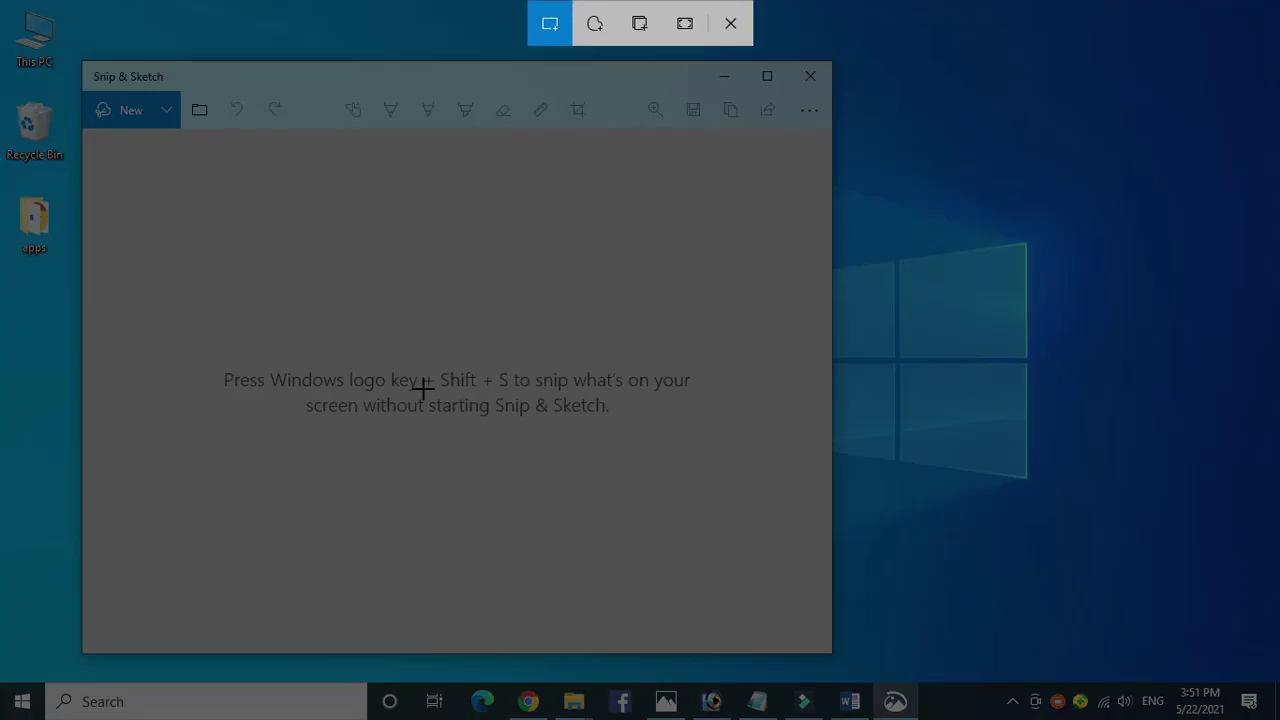
{"action": "left_click_drag", "start_coordinate": [904, 194], "coordinate": [1232, 564]}
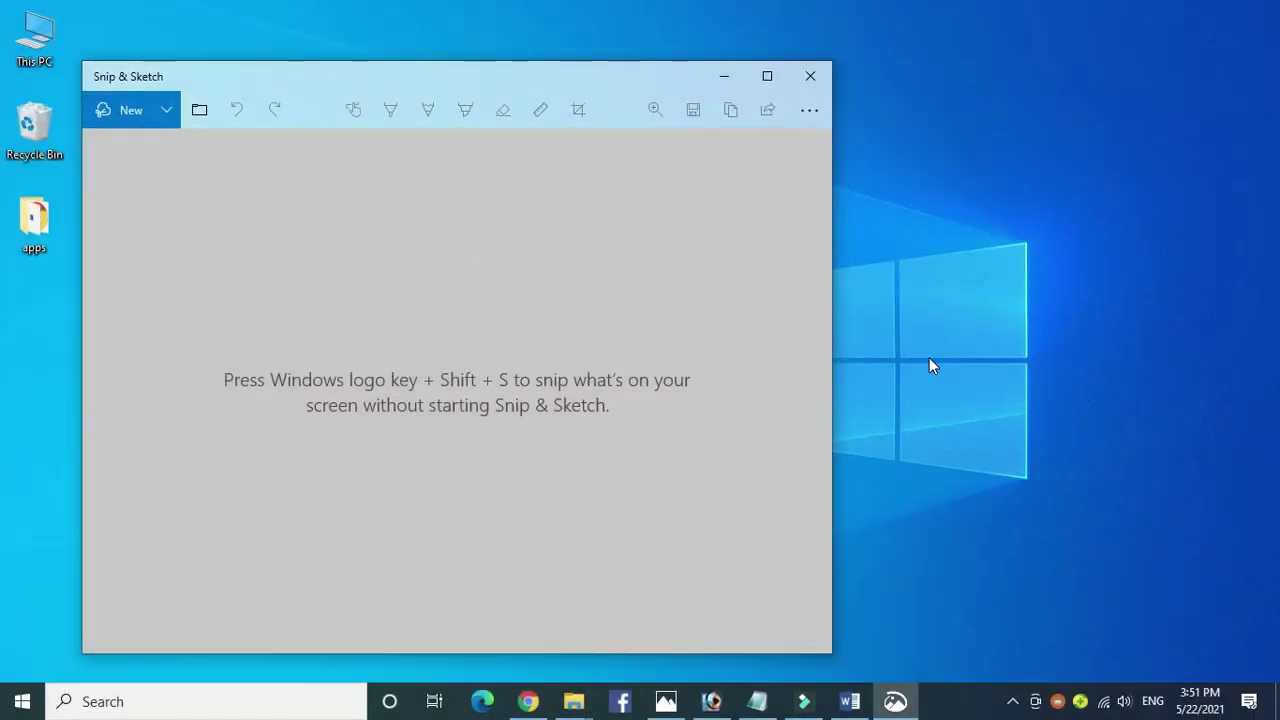
Step: From Snip & Sketch, capture a new rectangular snip of the desktop wallpaper, followed by a fullscreen snip
{"action": "left_click", "coordinate": [125, 112]}
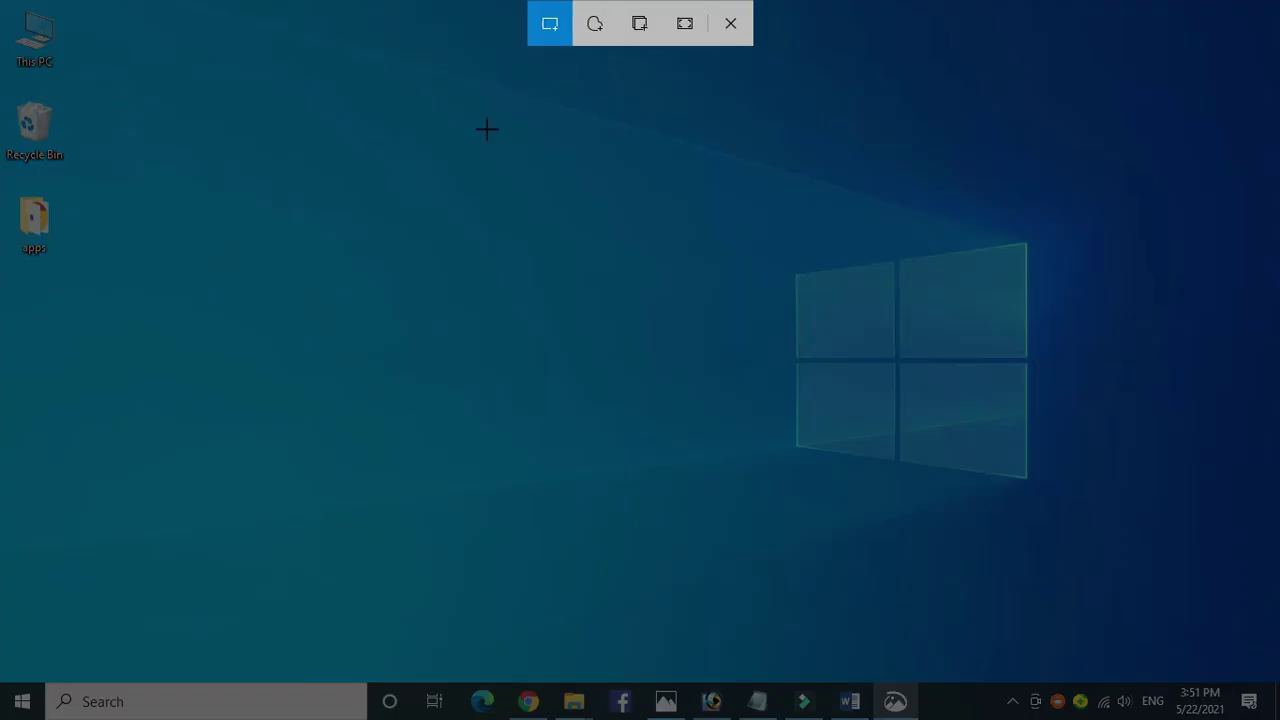
{"action": "mouse_move", "coordinate": [343, 157]}
{"action": "left_mouse_down"}
{"action": "mouse_move", "coordinate": [554, 306]}
{"action": "mouse_move", "coordinate": [1154, 571]}
{"action": "left_mouse_up"}
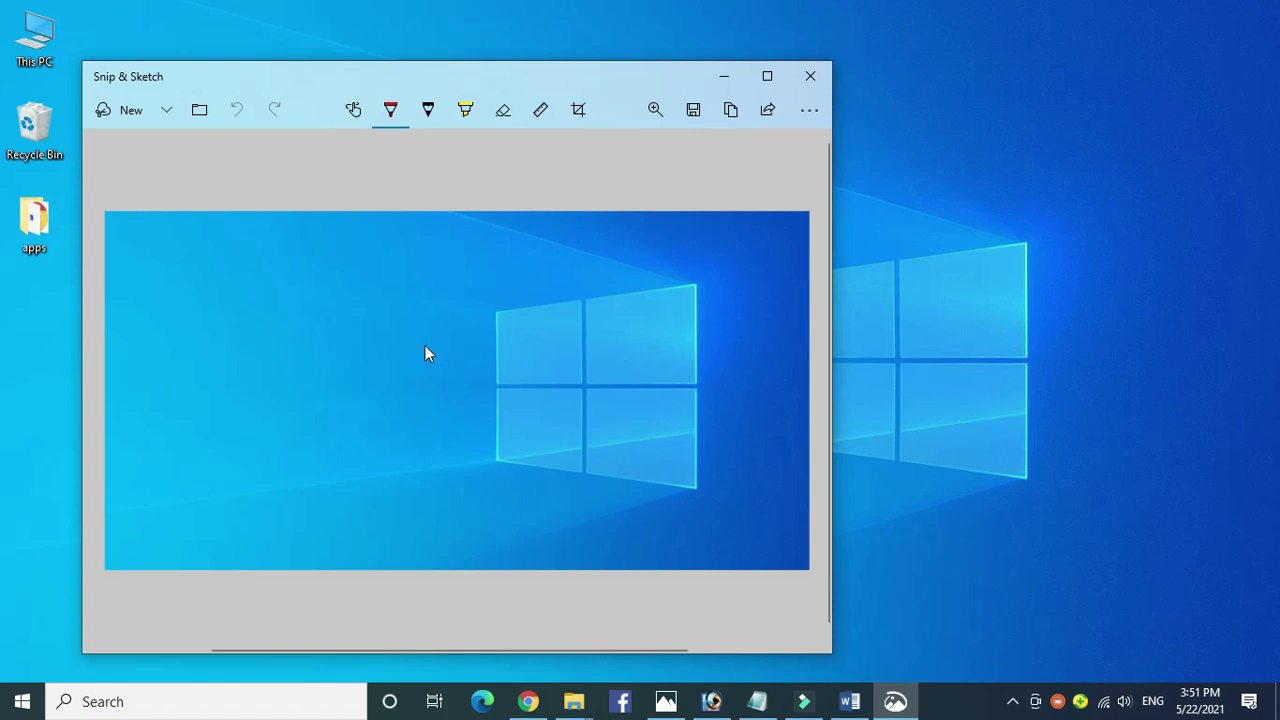
{"action": "left_click", "coordinate": [122, 110]}
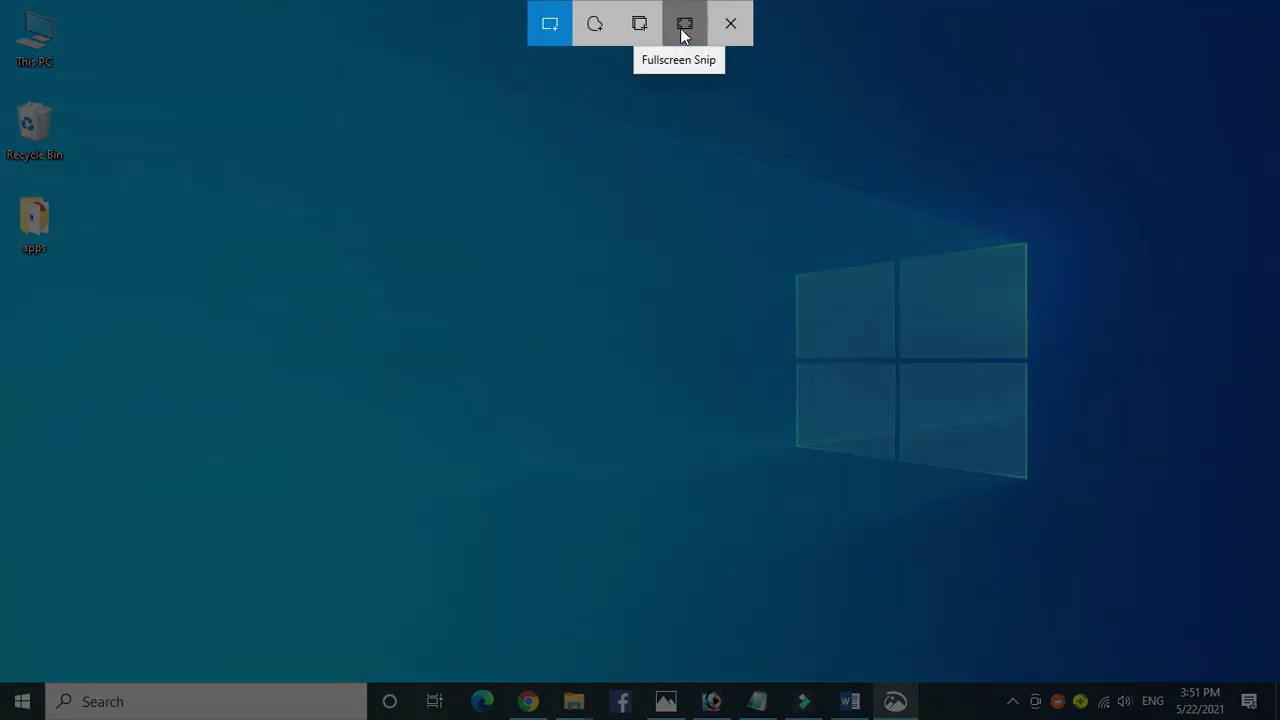
{"action": "left_click", "coordinate": [684, 30]}
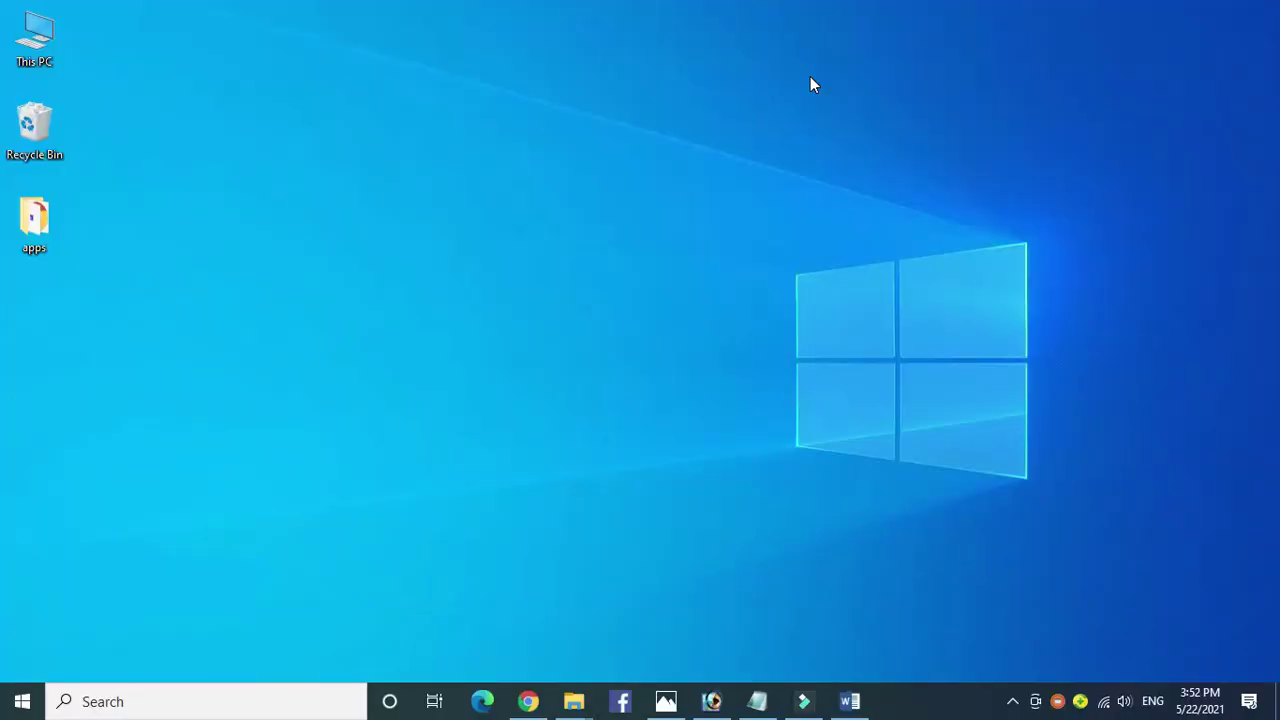
Step: Open the Night light settings by searching for "night" and turn night light on
{"action": "left_click", "coordinate": [22, 701]}
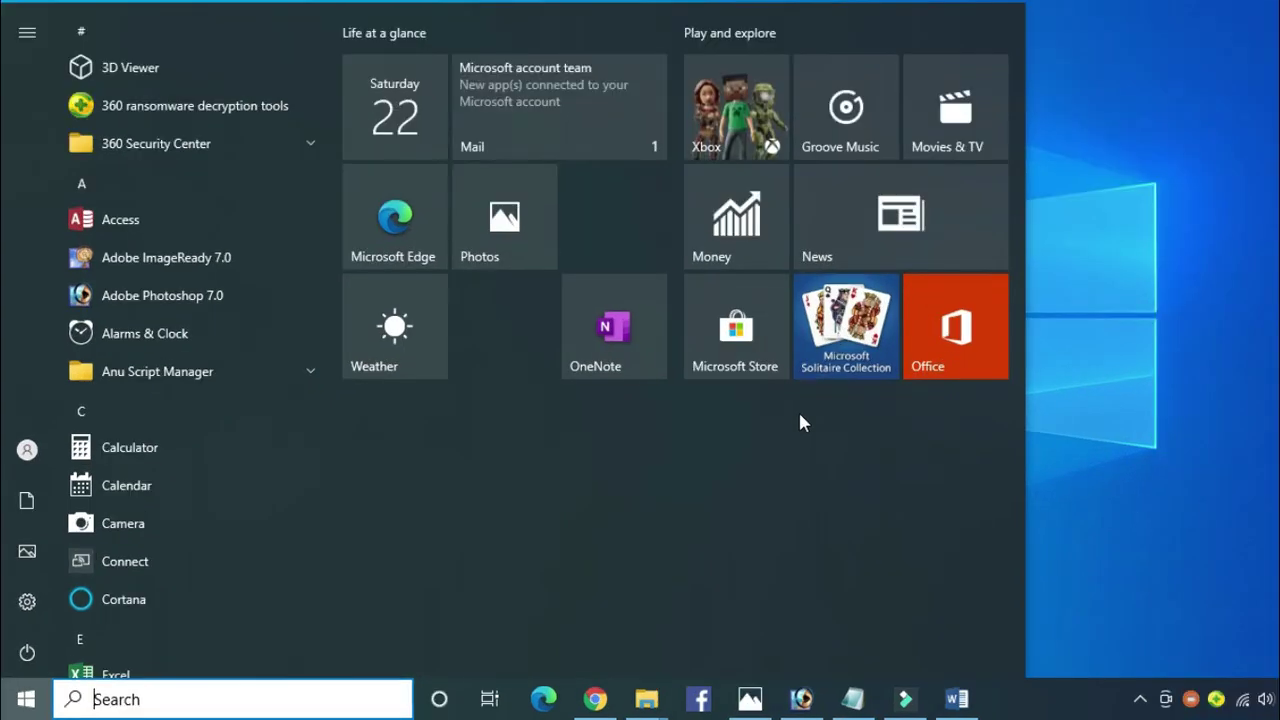
{"action": "type", "text": "night"}
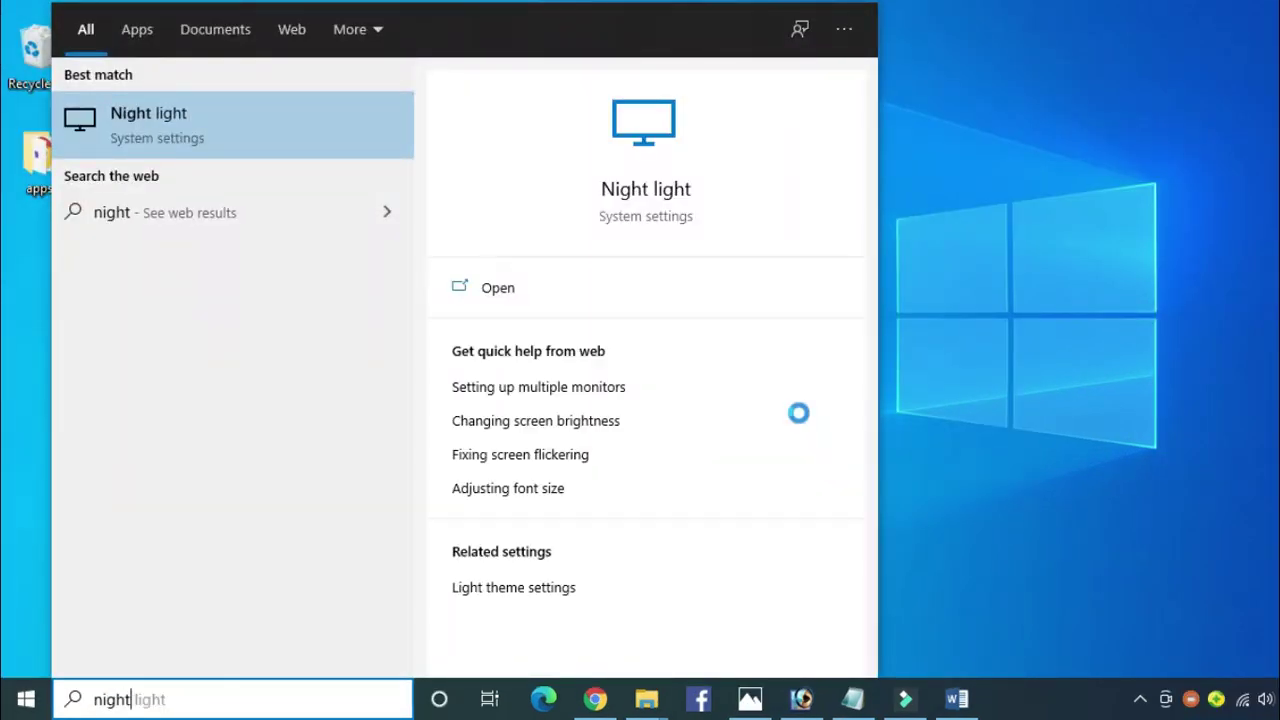
{"action": "left_click", "coordinate": [178, 128]}
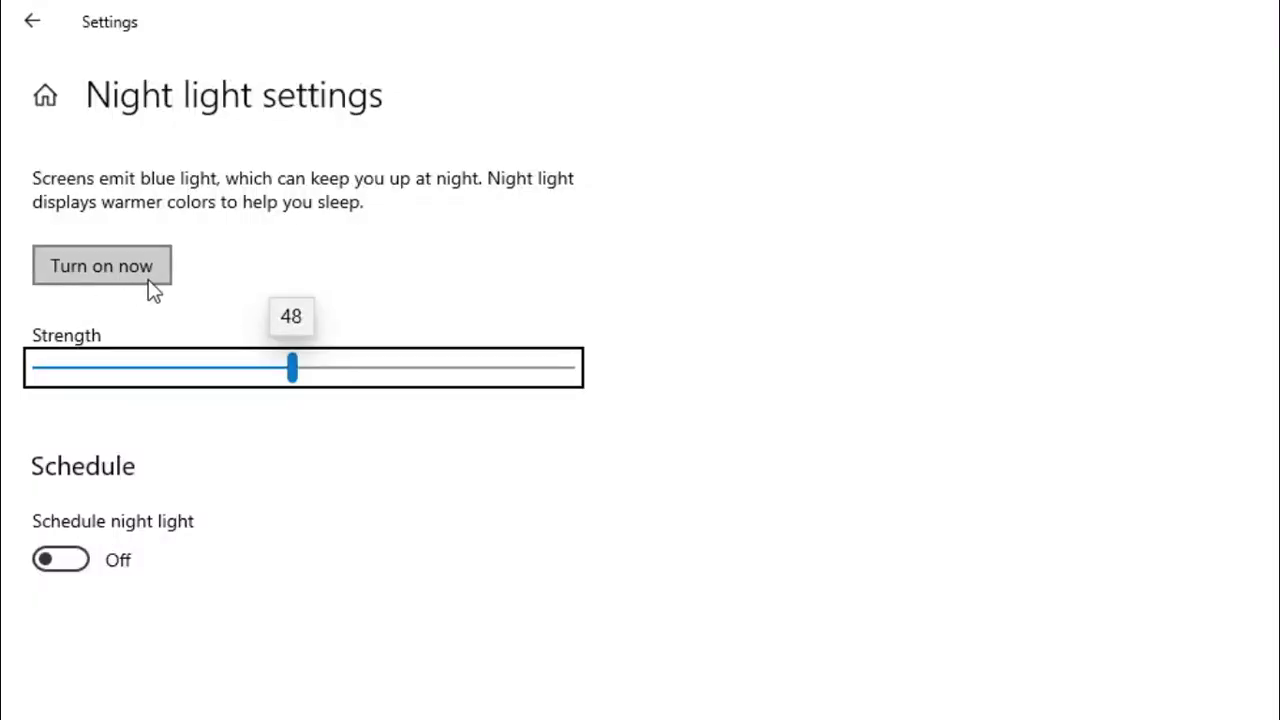
{"action": "left_click", "coordinate": [88, 268]}
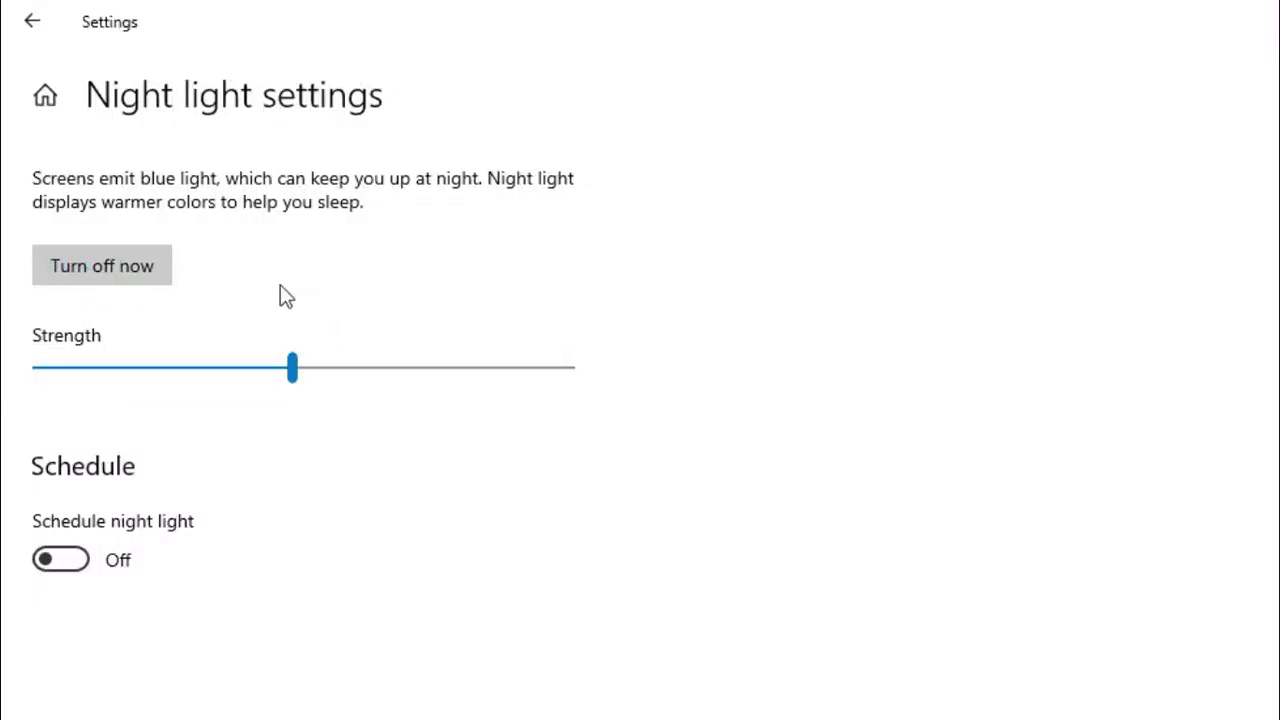
Step: Raise the night light strength and lower it again to about two-fifths of the slider
{"action": "left_click", "coordinate": [295, 372]}
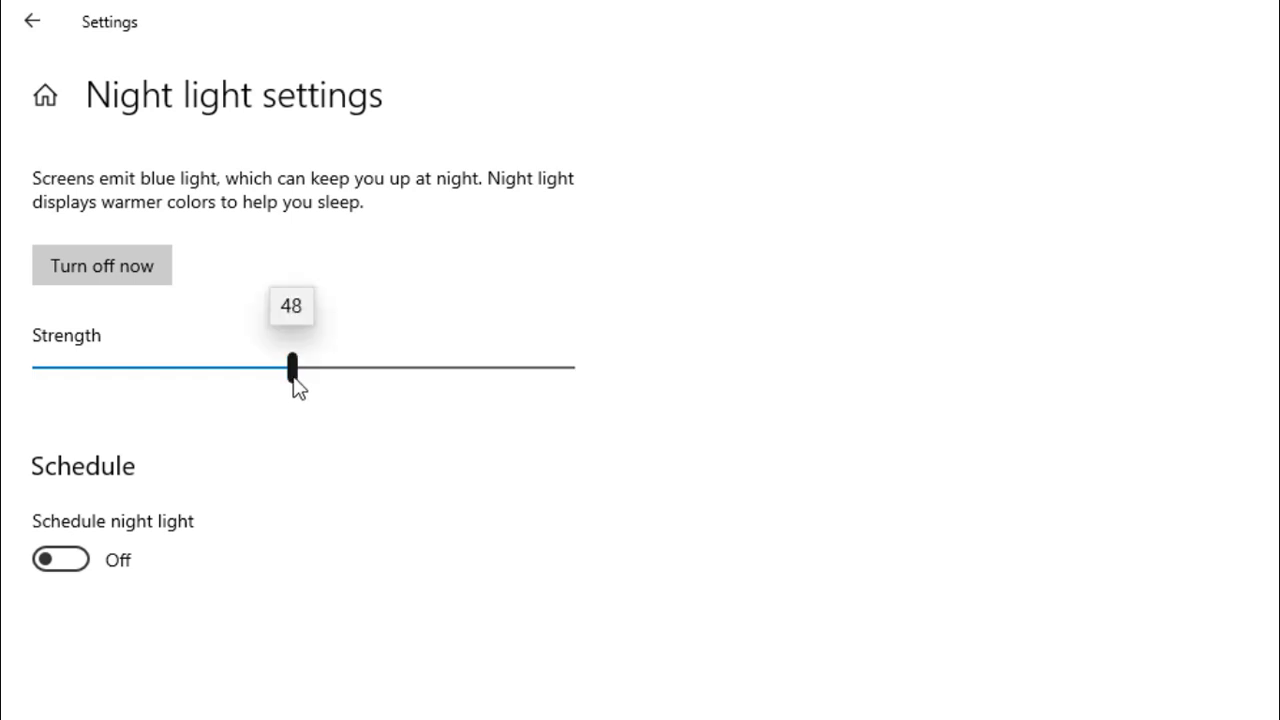
{"action": "left_click_drag", "start_coordinate": [294, 378], "coordinate": [467, 378]}
{"action": "left_click_drag", "start_coordinate": [372, 394], "coordinate": [232, 396]}
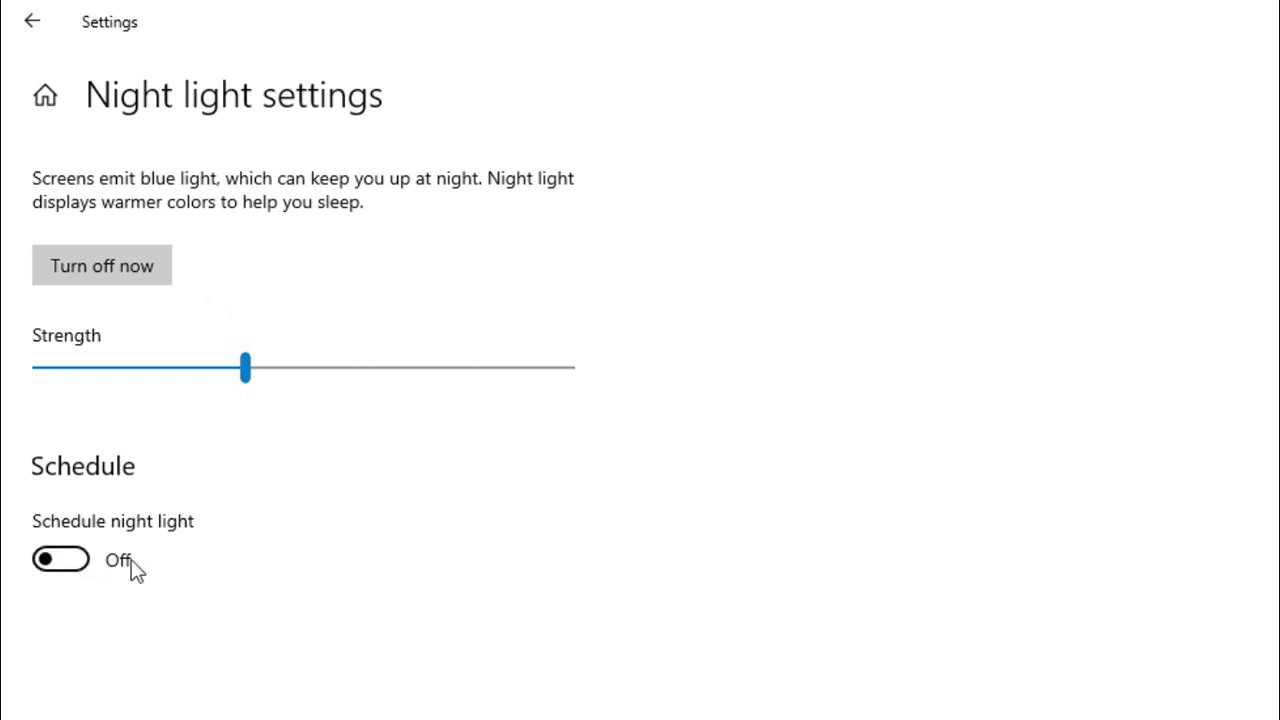
Step: Enable the night light schedule with set hours and set its turn-on time to 6:00 PM
{"action": "left_click", "coordinate": [62, 561]}
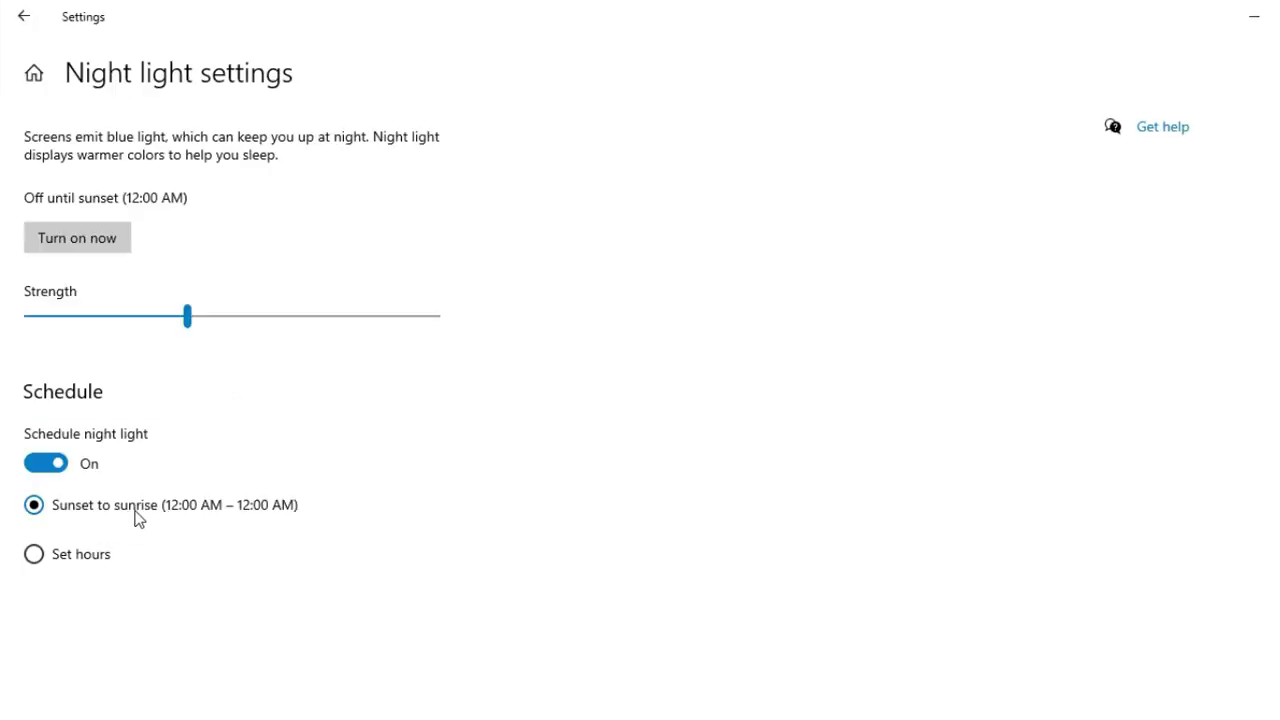
{"action": "left_click", "coordinate": [35, 562]}
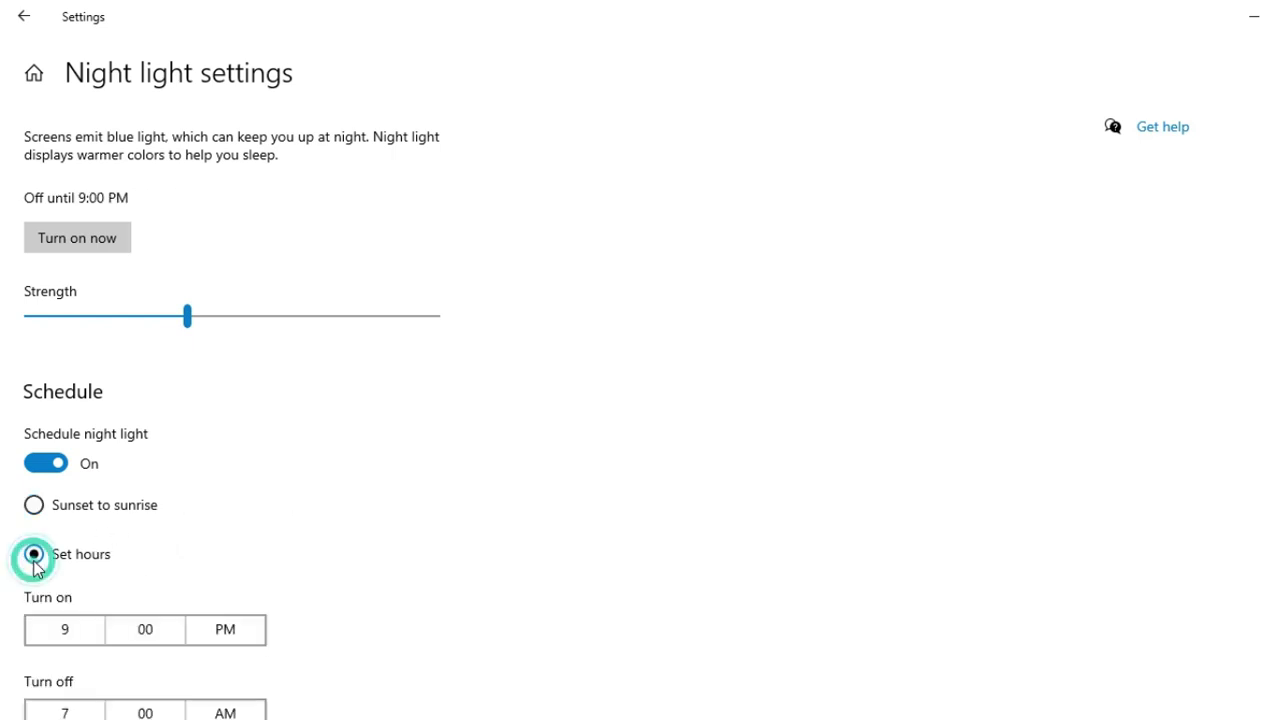
{"action": "scroll", "coordinate": [127, 555], "scroll_direction": "down", "scroll_amount": 1}
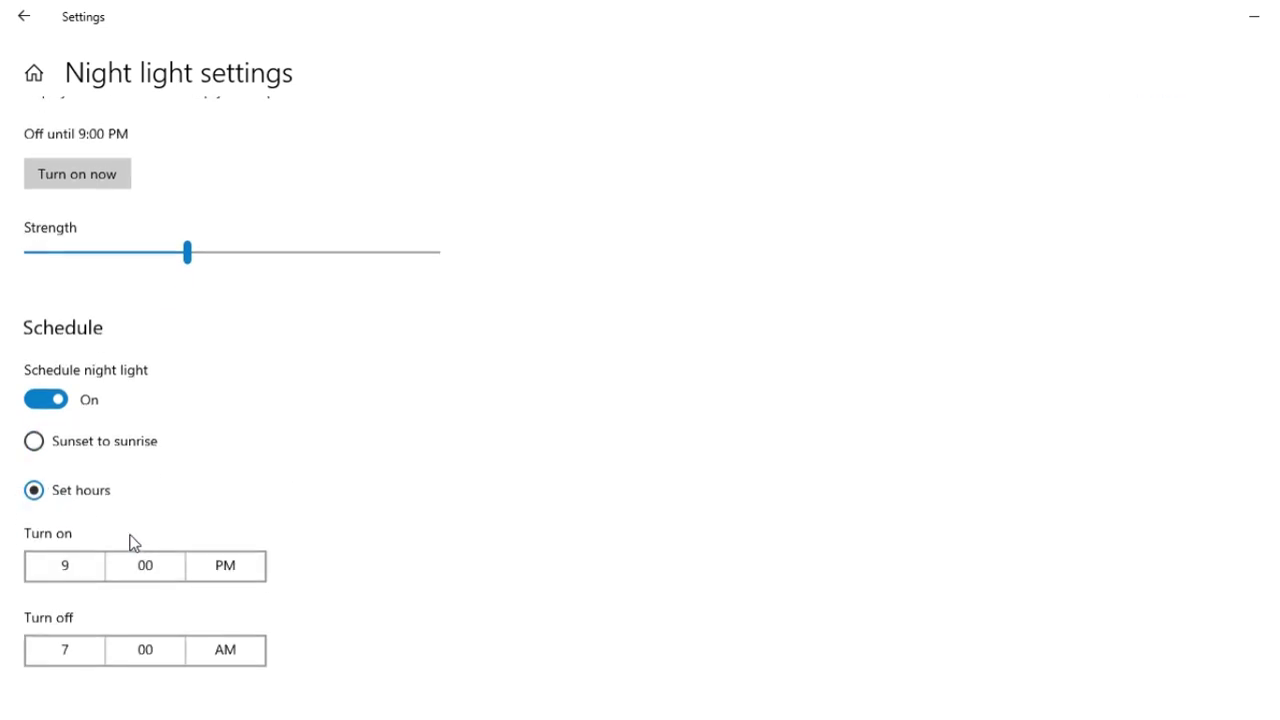
{"action": "left_click", "coordinate": [68, 566]}
{"action": "scroll", "coordinate": [70, 305], "scroll_direction": "up", "scroll_amount": 5}
{"action": "scroll", "coordinate": [66, 280], "scroll_direction": "down", "scroll_amount": 2}
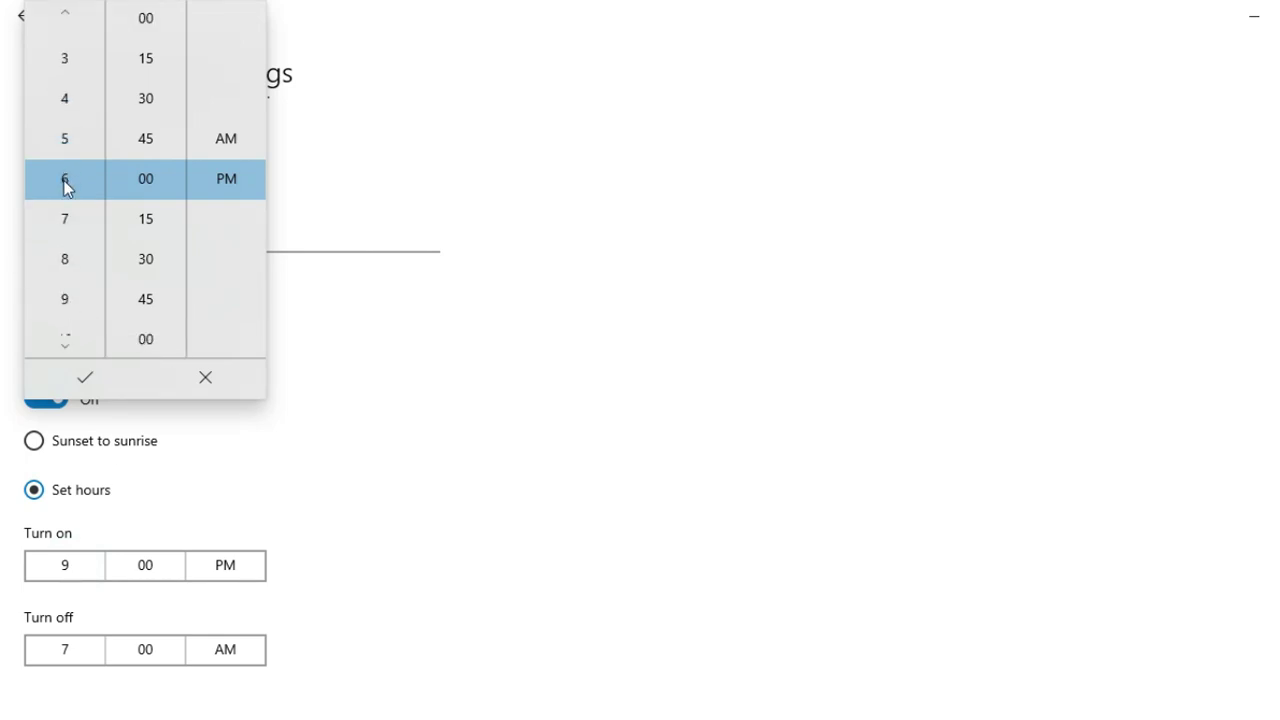
{"action": "left_click", "coordinate": [226, 182]}
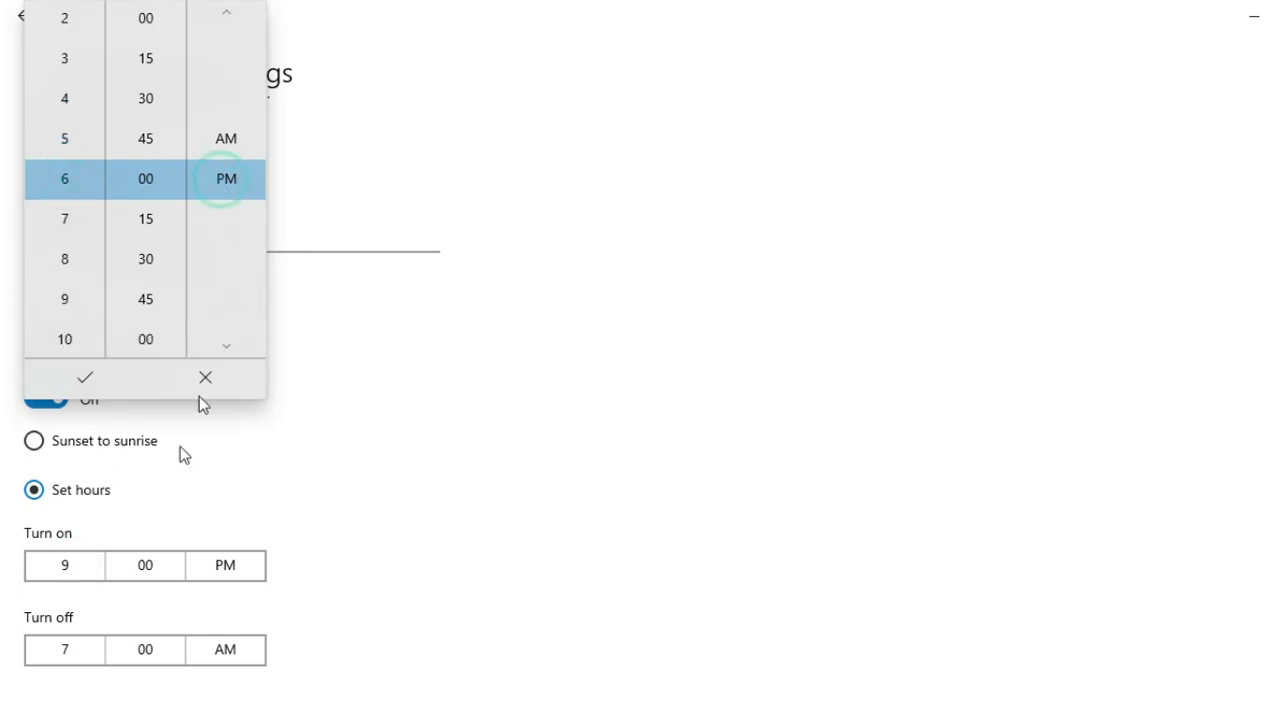
{"action": "left_click", "coordinate": [118, 382]}
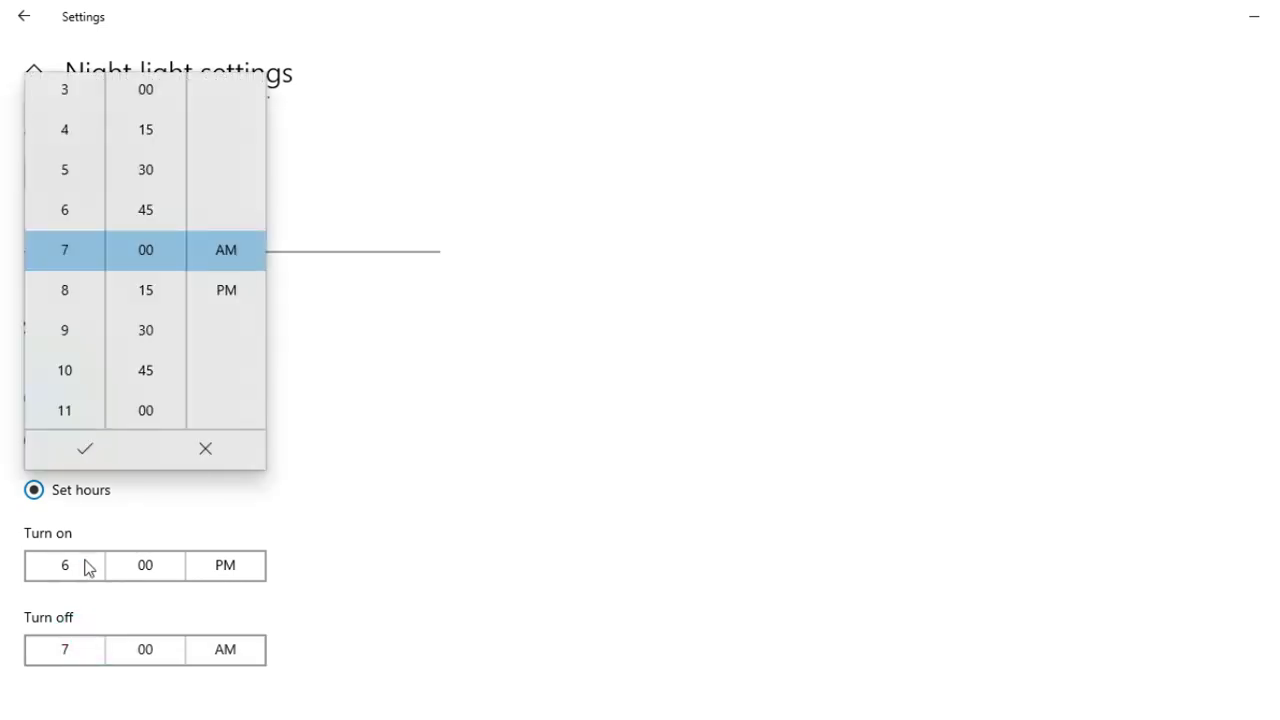
Step: Set the schedule's turn-off time to 5:00 AM and turn night light on immediately
{"action": "left_click", "coordinate": [65, 171]}
{"action": "left_click", "coordinate": [146, 250]}
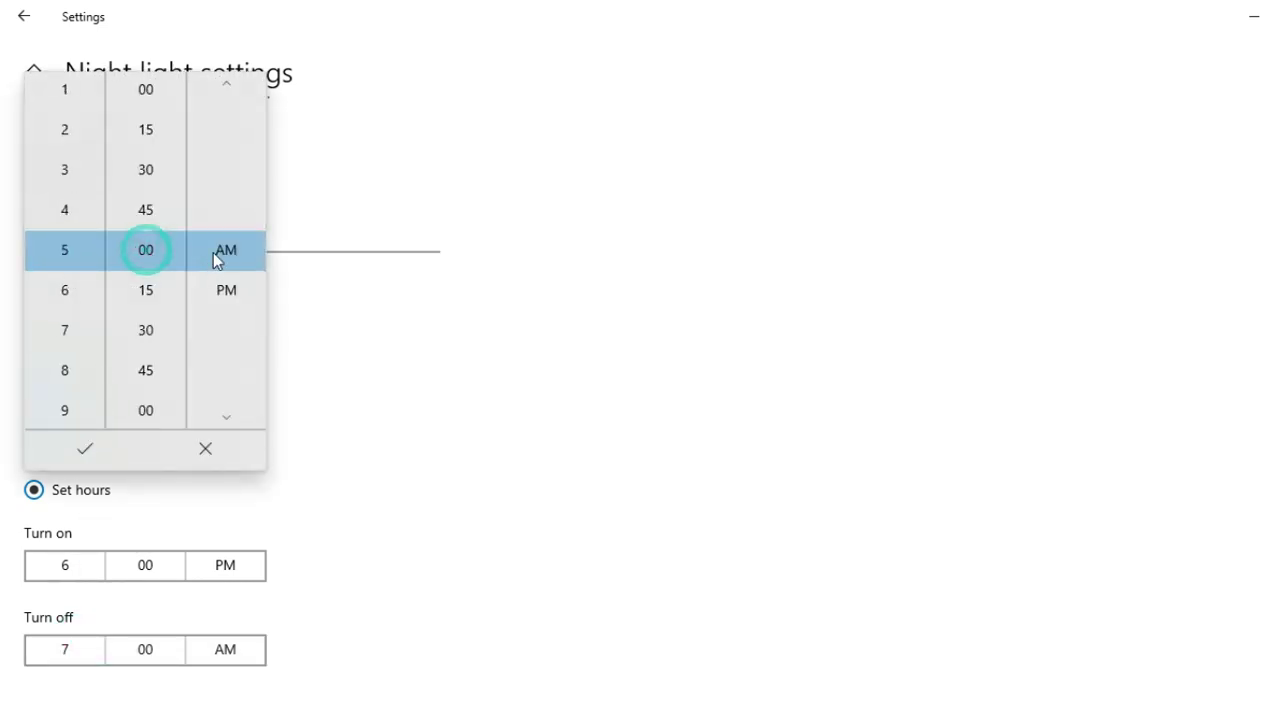
{"action": "left_click", "coordinate": [85, 450]}
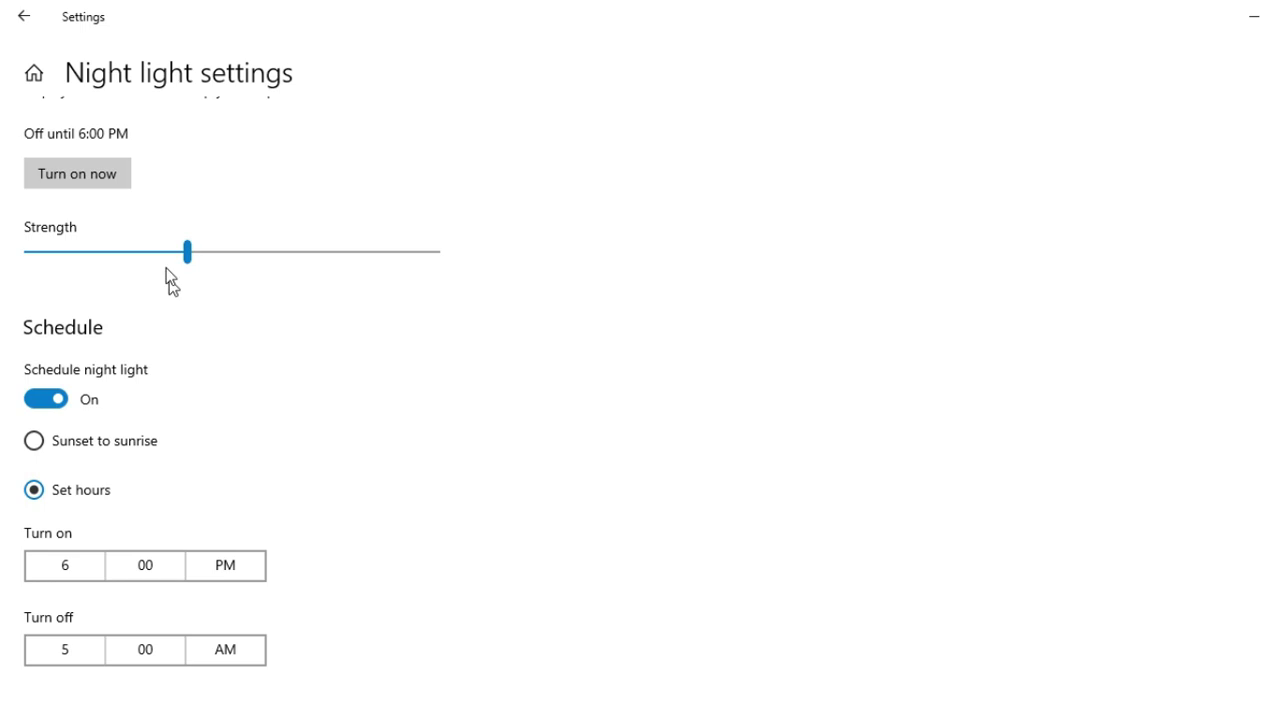
{"action": "left_click", "coordinate": [80, 174]}
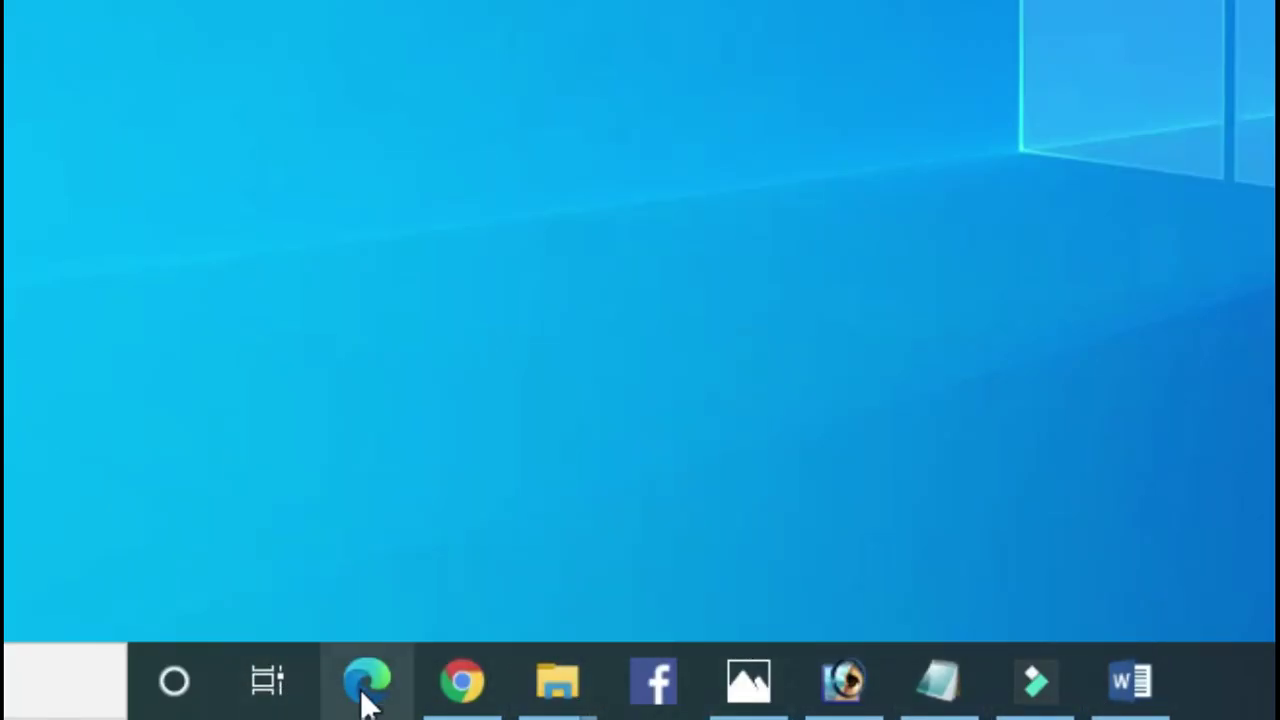
Step: Launch Microsoft Edge as the first pinned taskbar app and switch to the Chrome window with the Wikipedia page
{"action": "mouse_move", "coordinate": [450, 695]}
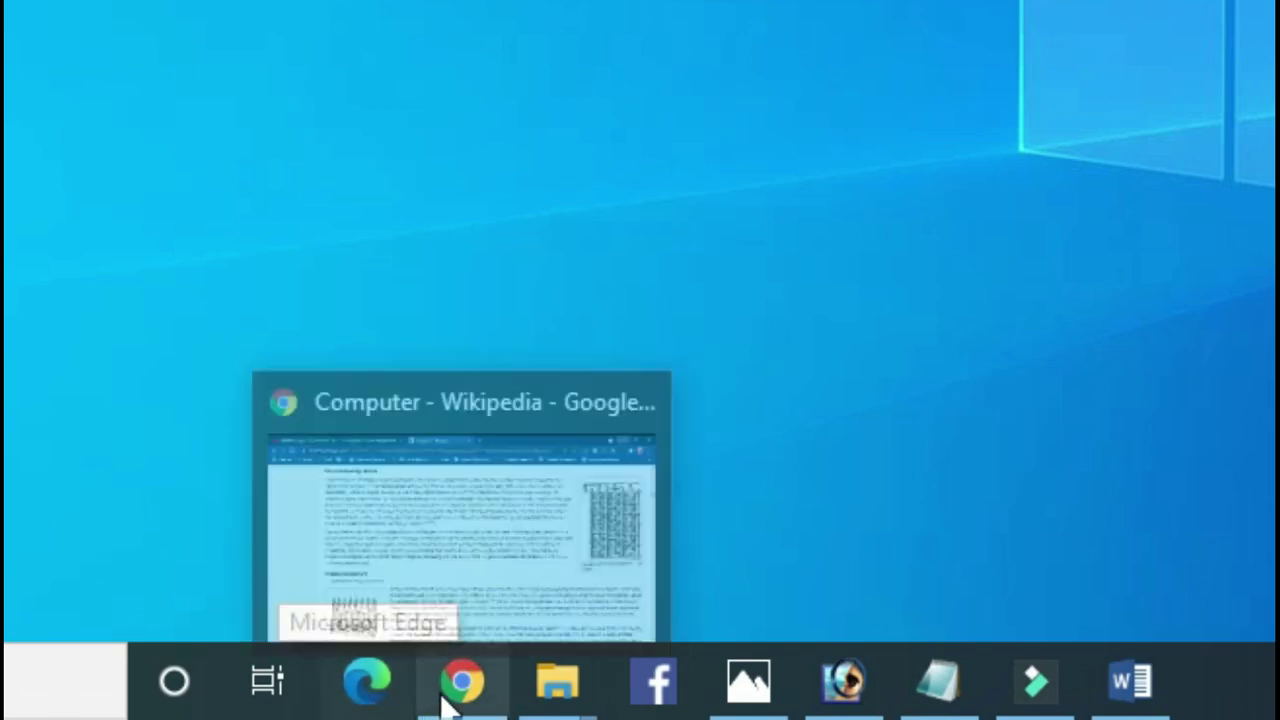
{"action": "mouse_move", "coordinate": [552, 700]}
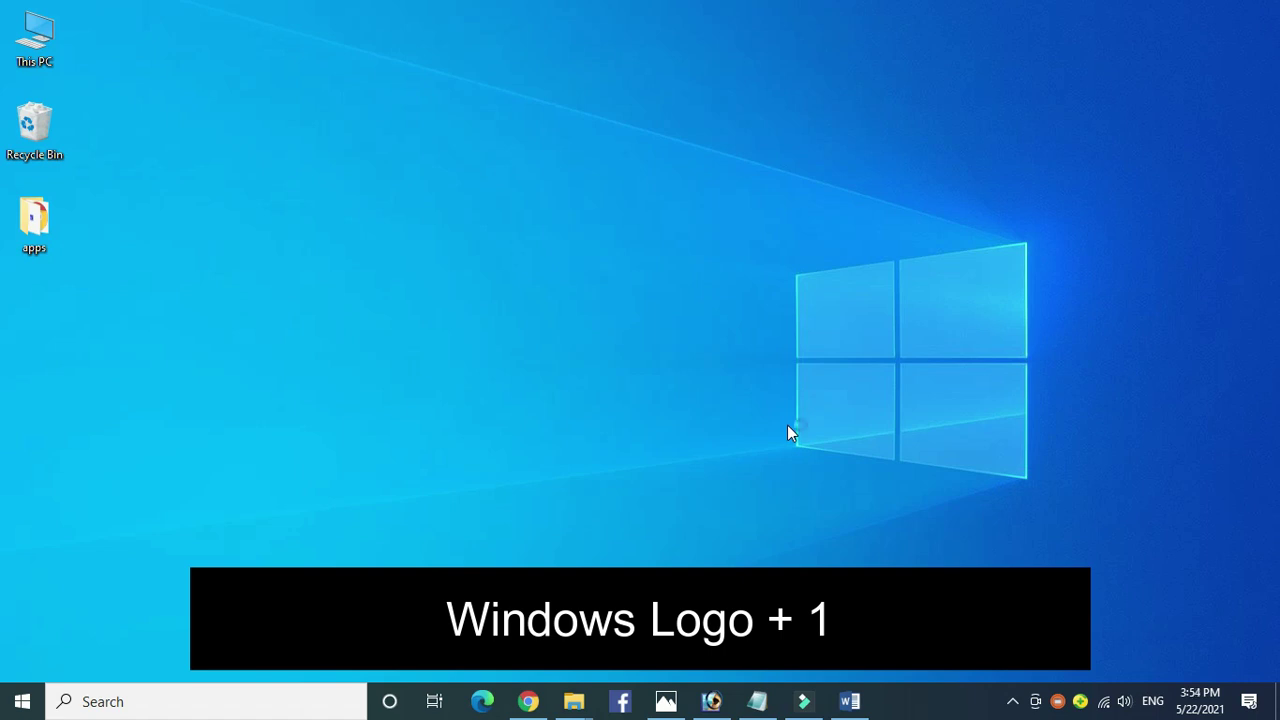
{"action": "key", "text": "super+1"}
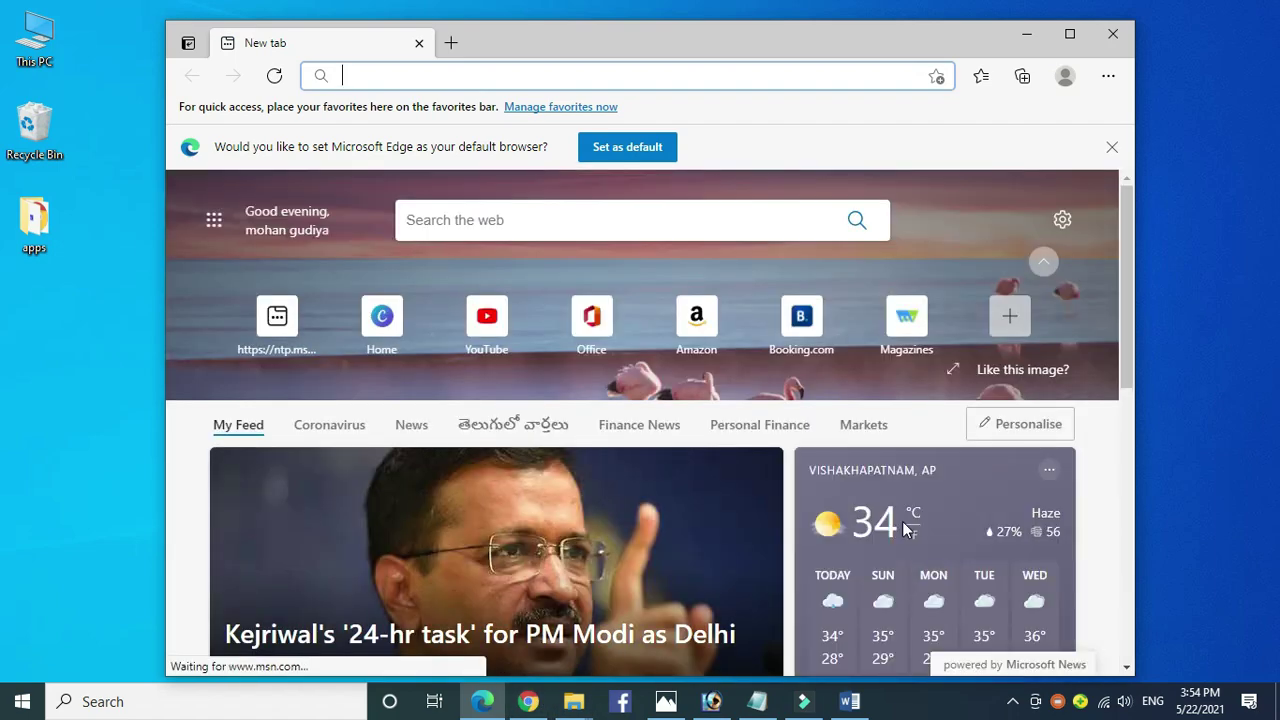
{"action": "key", "text": "alt+Tab"}
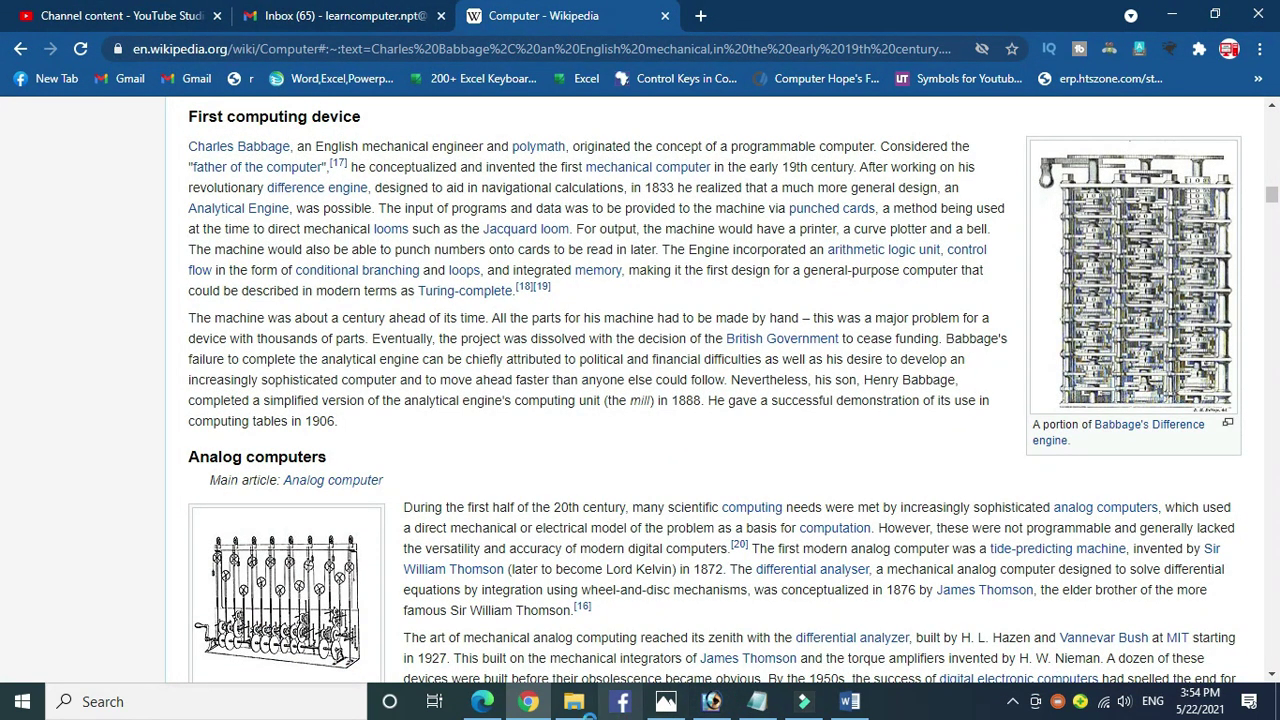
Step: Minimize the Chrome and Edge windows to return to the desktop
{"action": "mouse_move", "coordinate": [806, 708]}
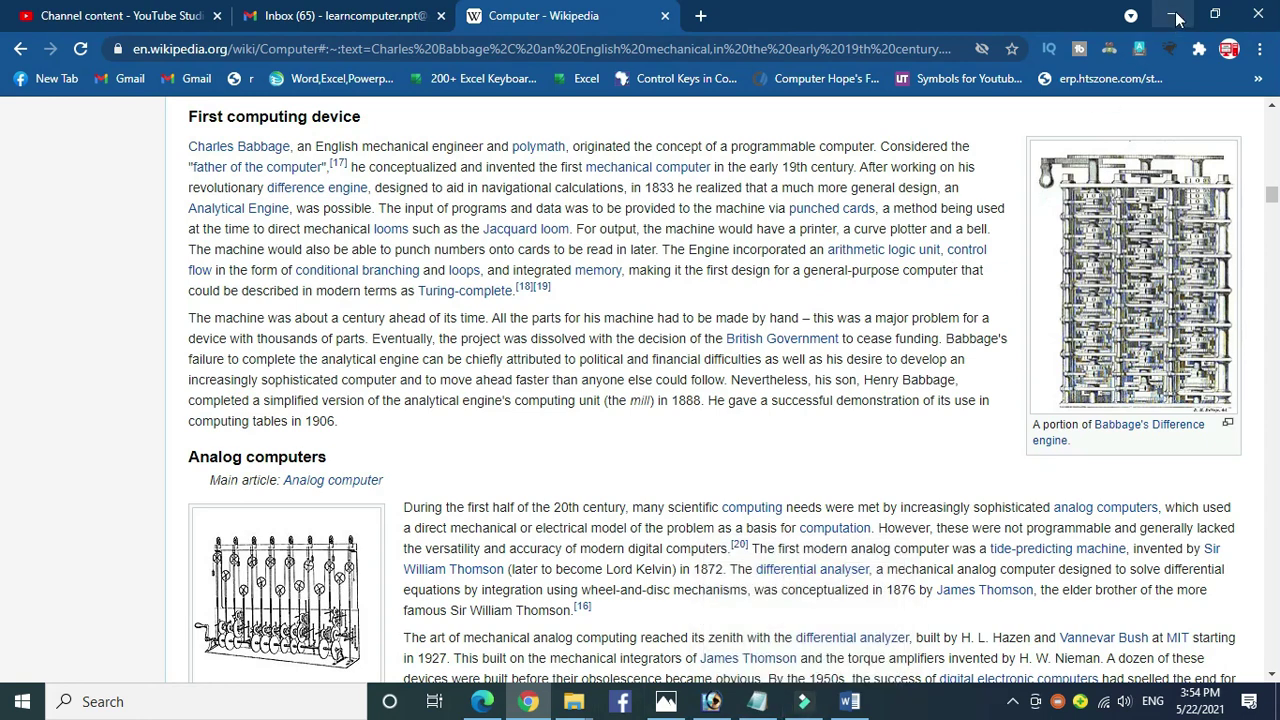
{"action": "left_click", "coordinate": [1176, 20]}
{"action": "left_click", "coordinate": [1020, 37]}
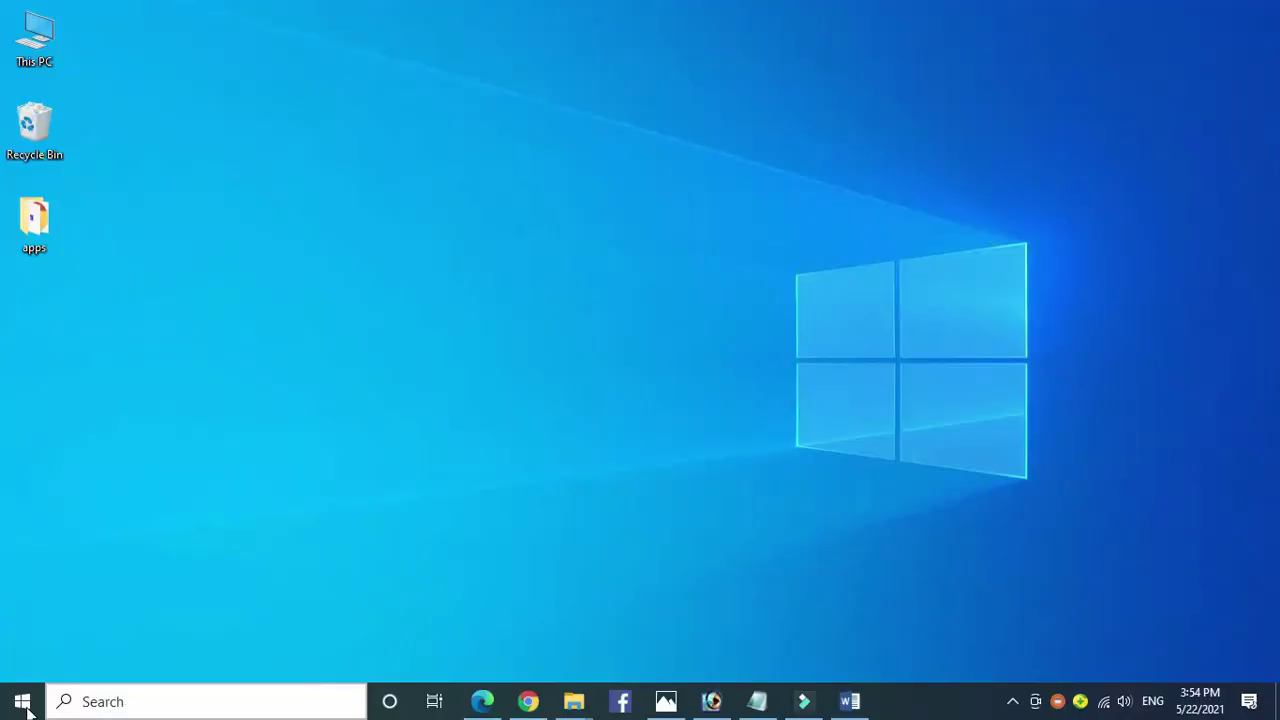
Step: Launch Steps Recorder through a search for "step" and start recording over the open Word document
{"action": "left_click", "coordinate": [22, 701]}
{"action": "type", "text": "step"}
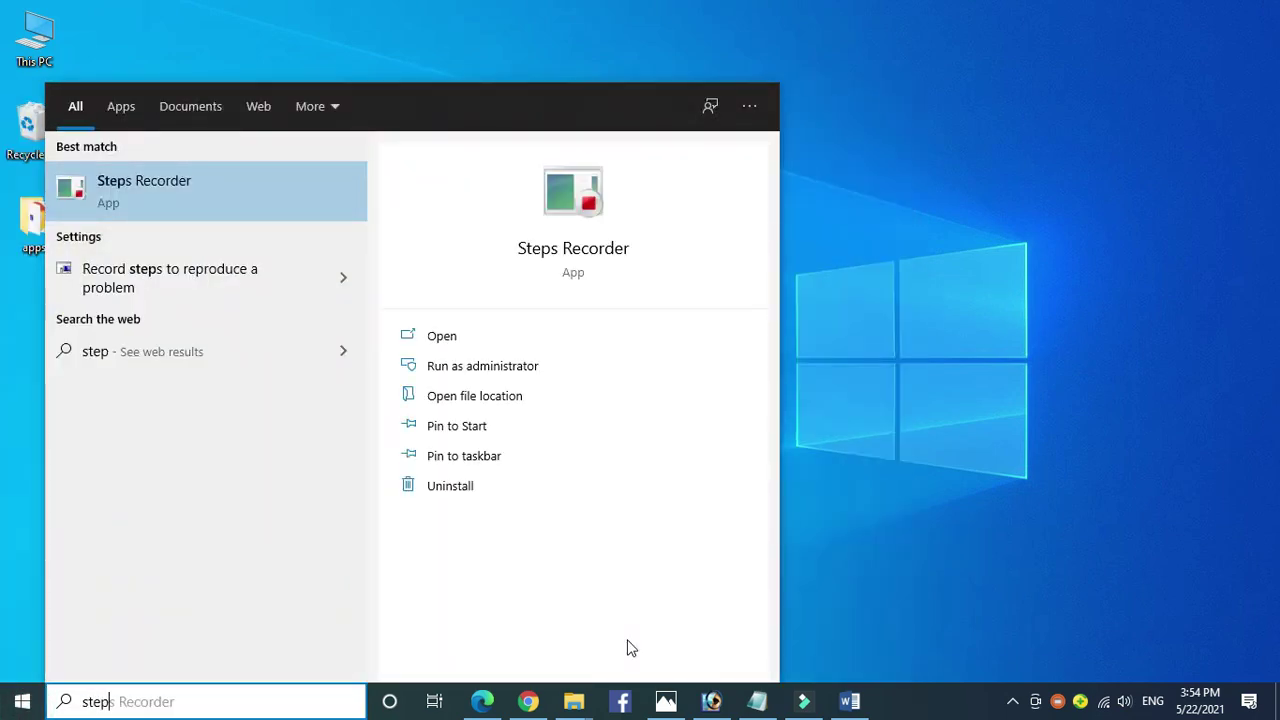
{"action": "left_click", "coordinate": [164, 193]}
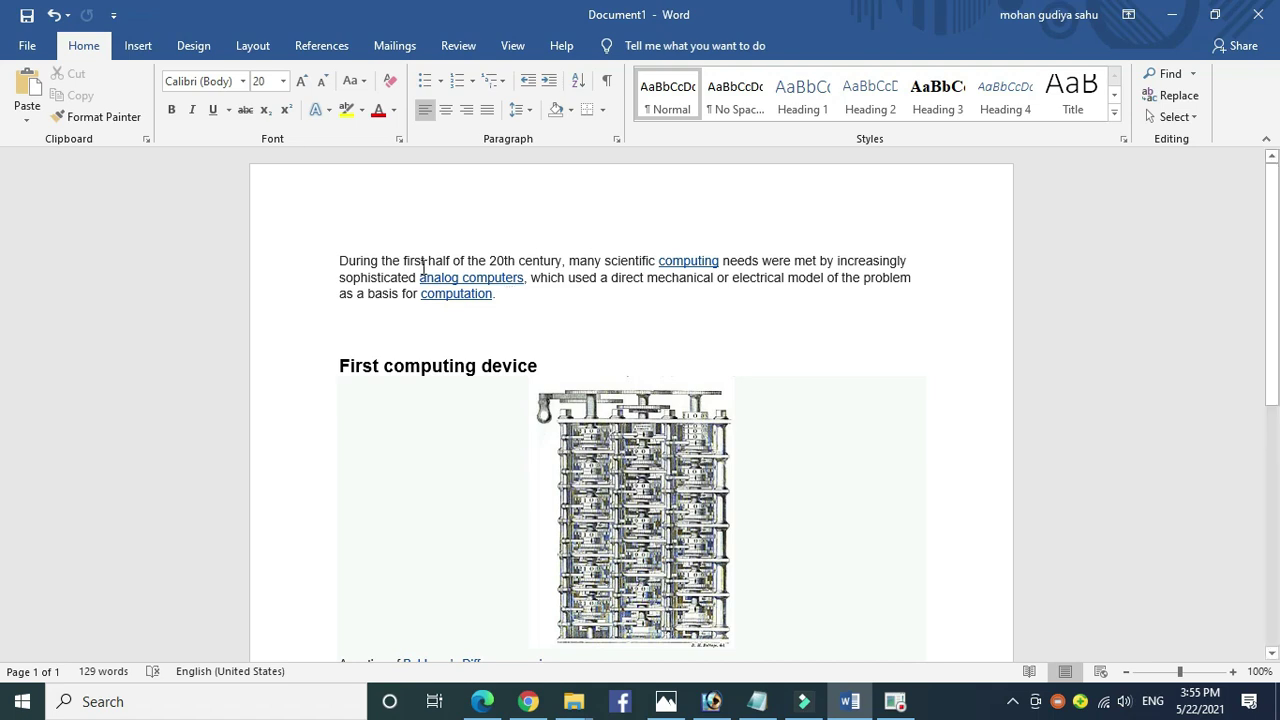
{"action": "left_click", "coordinate": [894, 703]}
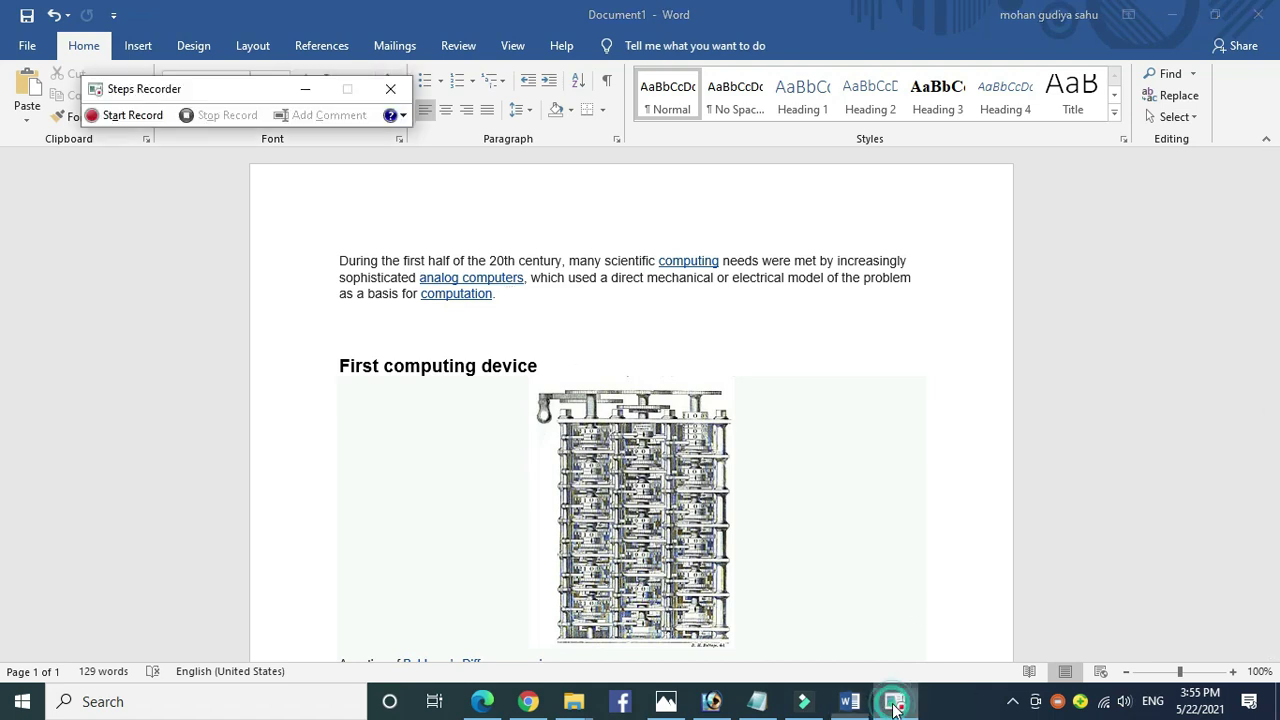
{"action": "left_click", "coordinate": [120, 116]}
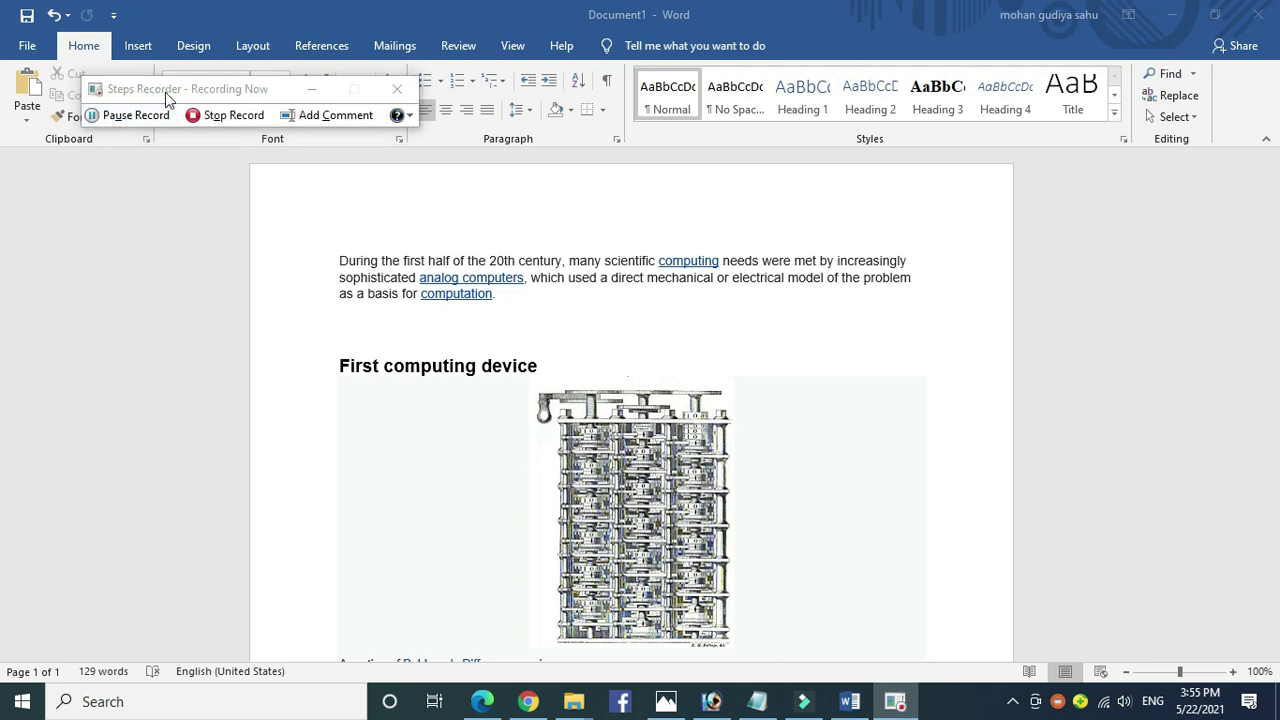
Step: Select the document's opening paragraph and set its font size to 26, moving the recorder window clear of the font settings
{"action": "left_click", "coordinate": [505, 296]}
{"action": "left_click_drag", "start_coordinate": [505, 296], "coordinate": [314, 258]}
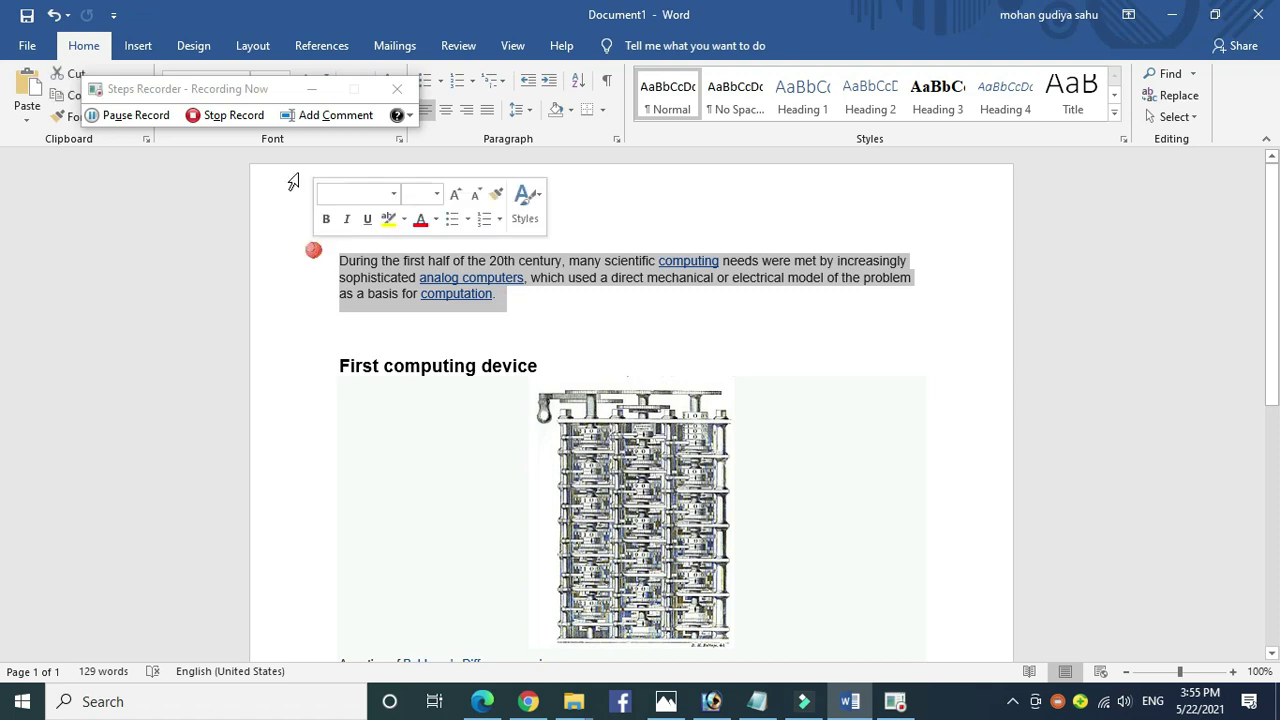
{"action": "left_click_drag", "start_coordinate": [300, 90], "coordinate": [752, 88]}
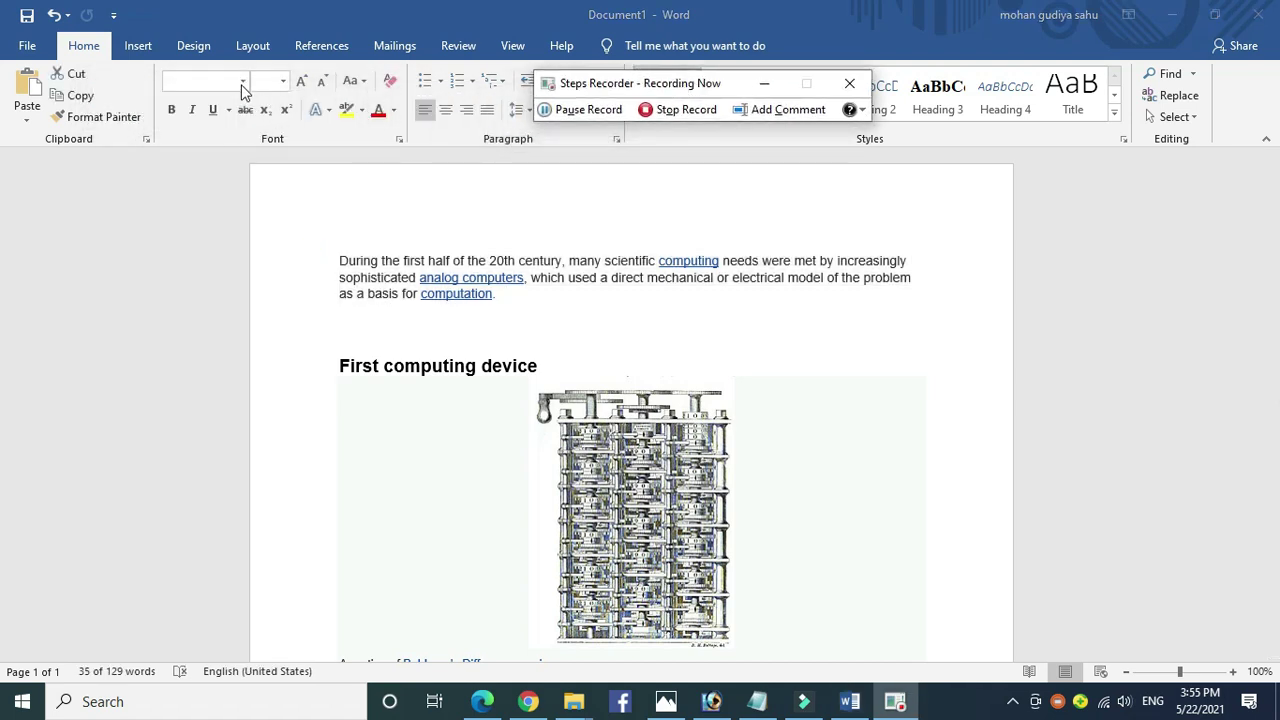
{"action": "left_click", "coordinate": [292, 86]}
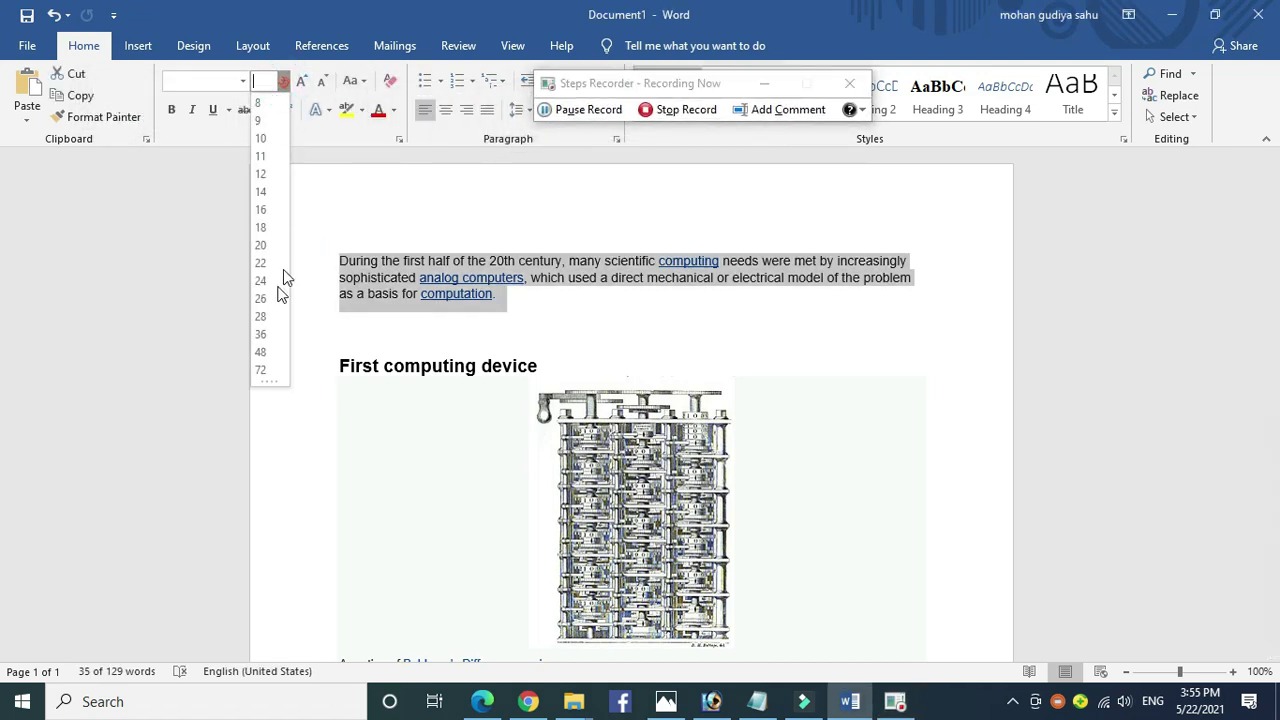
{"action": "left_click", "coordinate": [261, 300]}
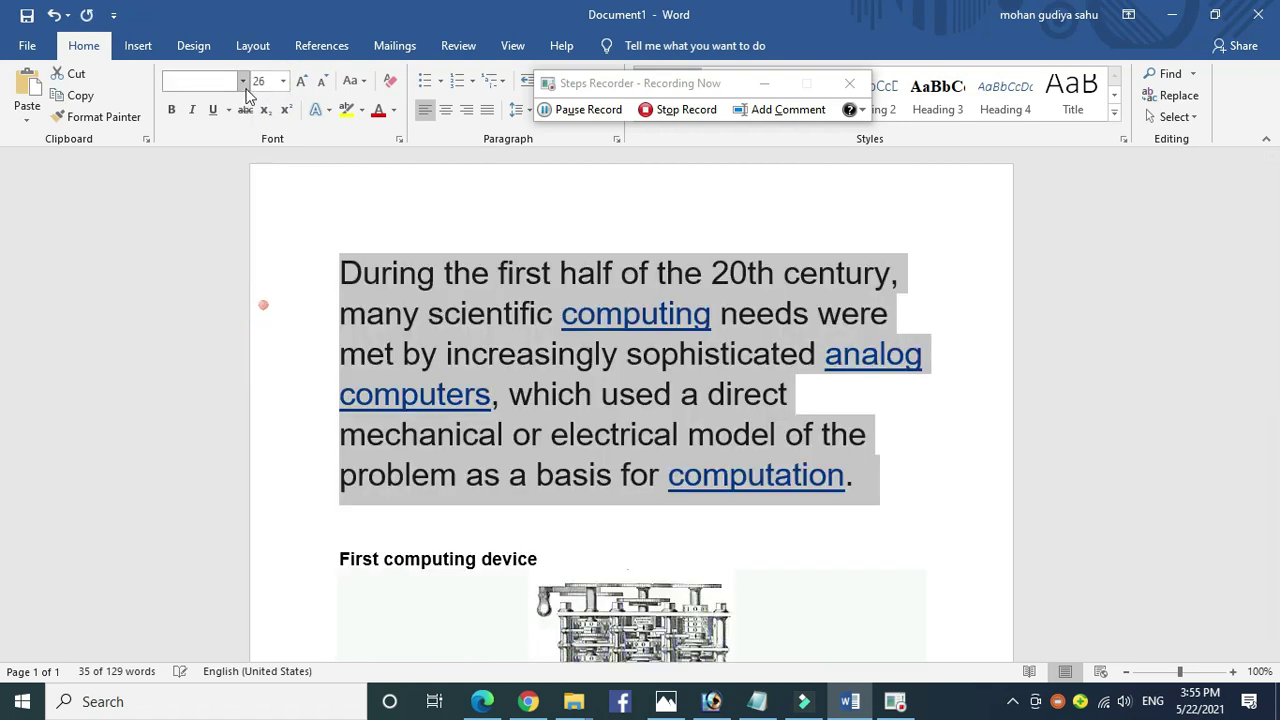
Step: Make the selected paragraph bold and change its font color to red
{"action": "left_click", "coordinate": [170, 110]}
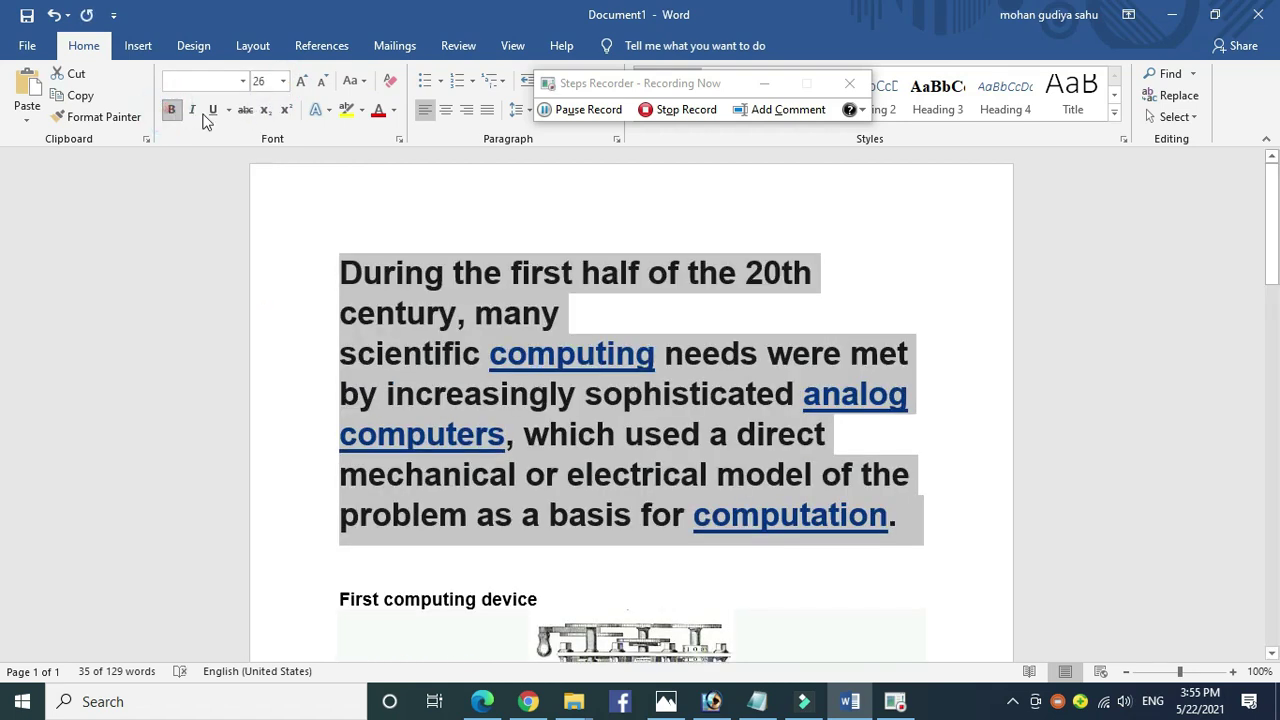
{"action": "left_click", "coordinate": [393, 110]}
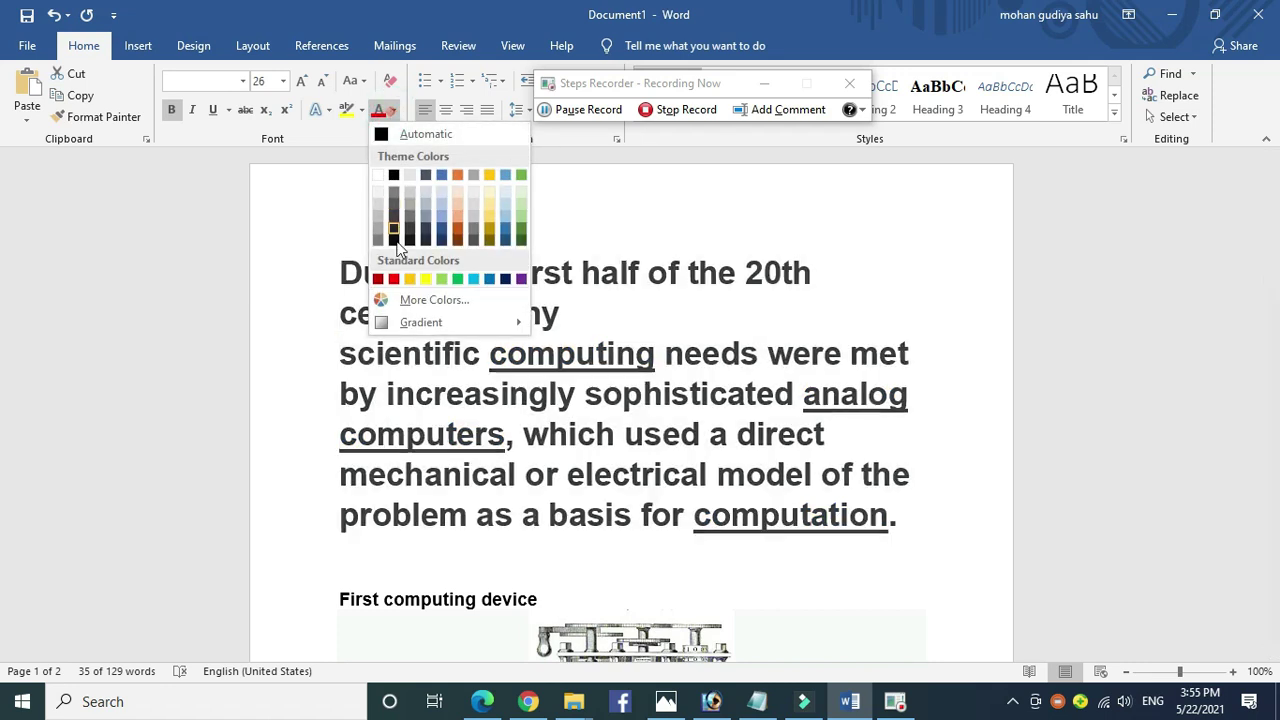
{"action": "left_click", "coordinate": [394, 279]}
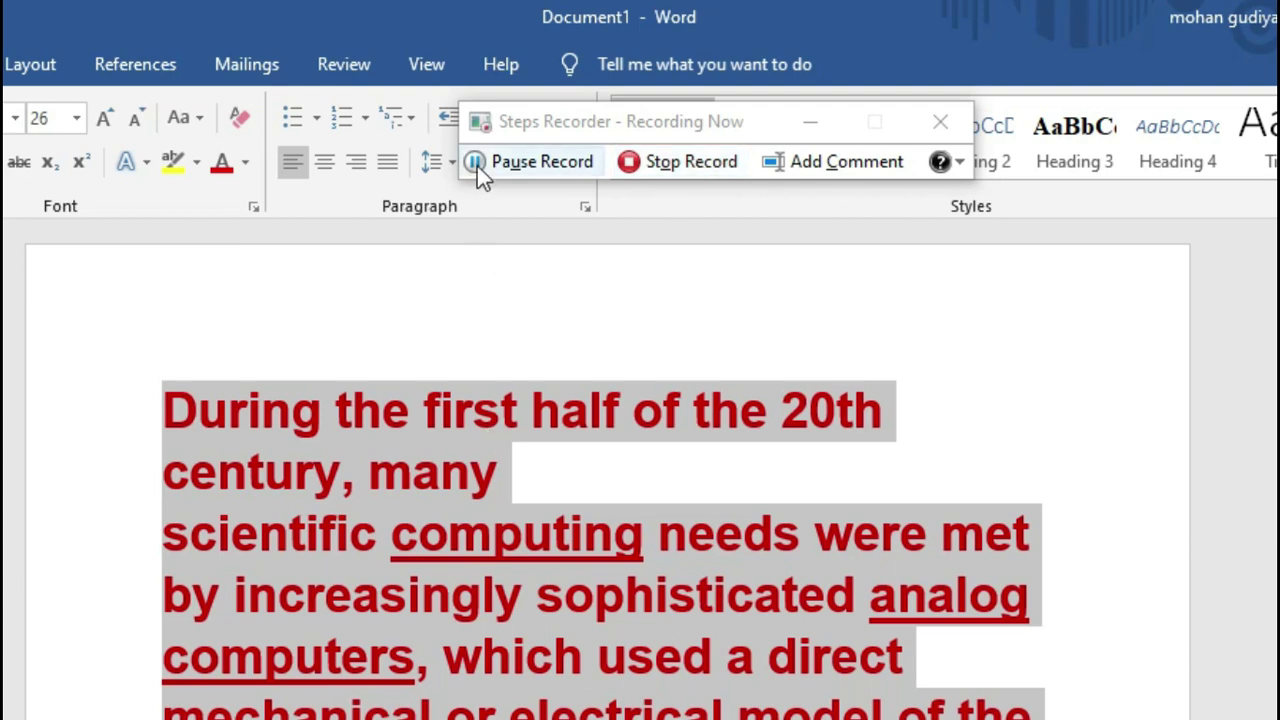
Step: Stop the recording and maximize the Steps Recorder report window
{"action": "left_click", "coordinate": [667, 168]}
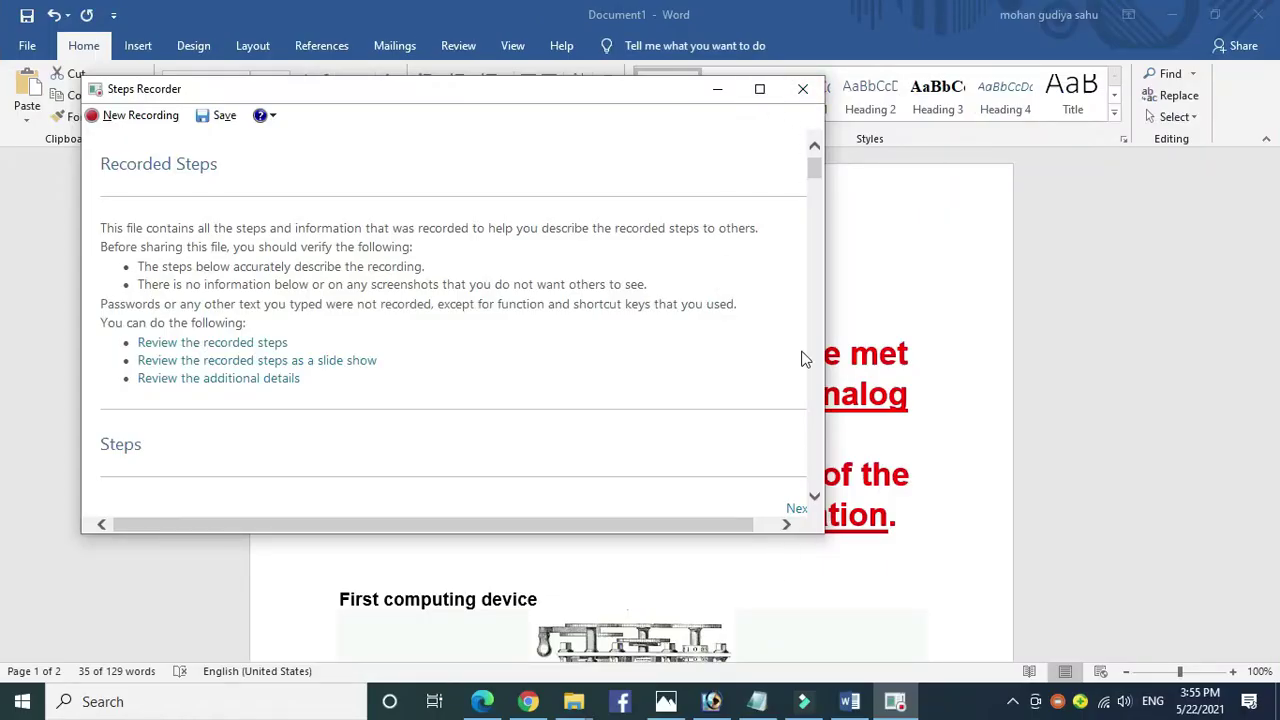
{"action": "scroll", "coordinate": [760, 296], "scroll_direction": "down", "scroll_amount": 5}
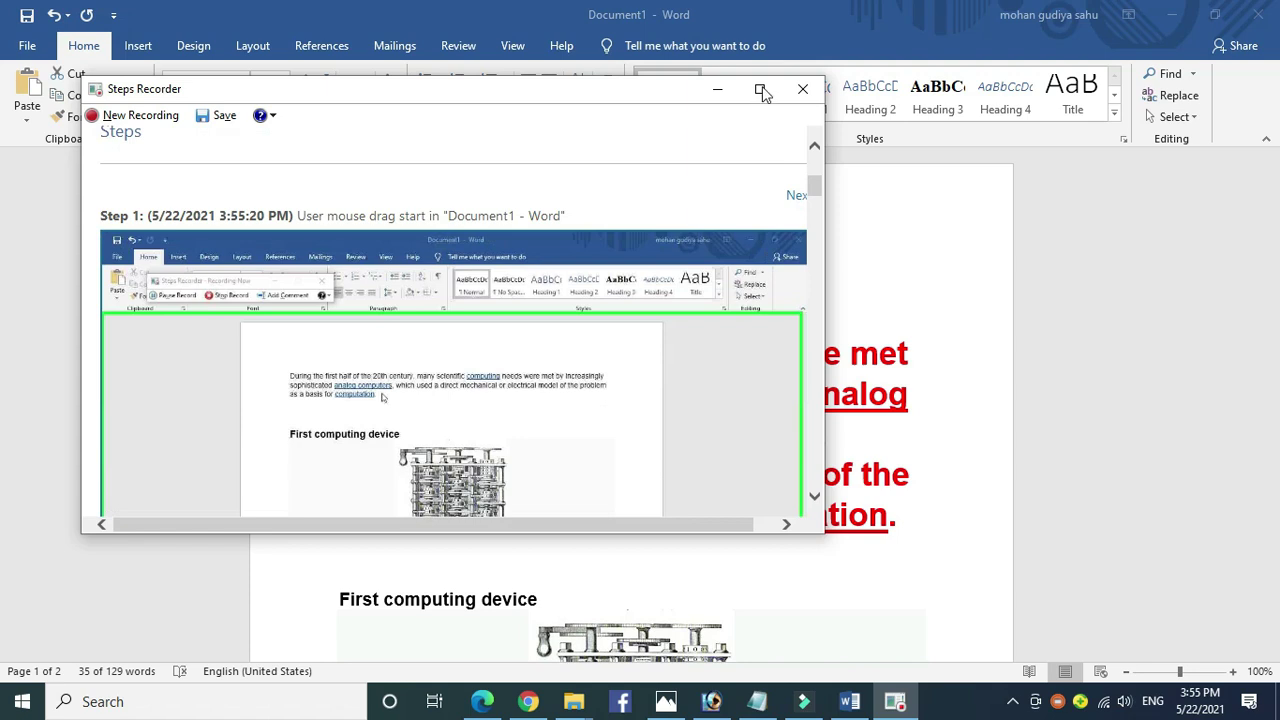
{"action": "left_click", "coordinate": [760, 90]}
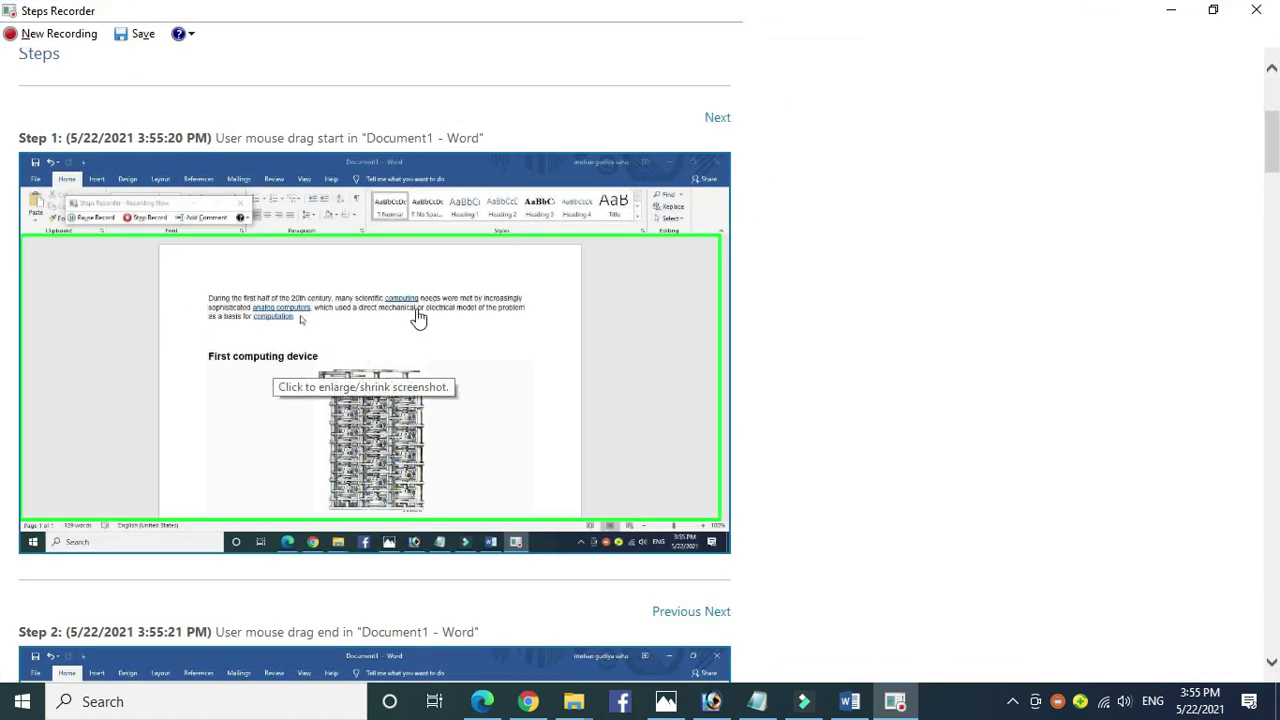
Step: Review the recorded steps in the report, examining each step's description and screenshot
{"action": "scroll", "coordinate": [314, 506], "scroll_direction": "down", "scroll_amount": 4}
{"action": "scroll", "coordinate": [128, 343], "scroll_direction": "up", "scroll_amount": 1}
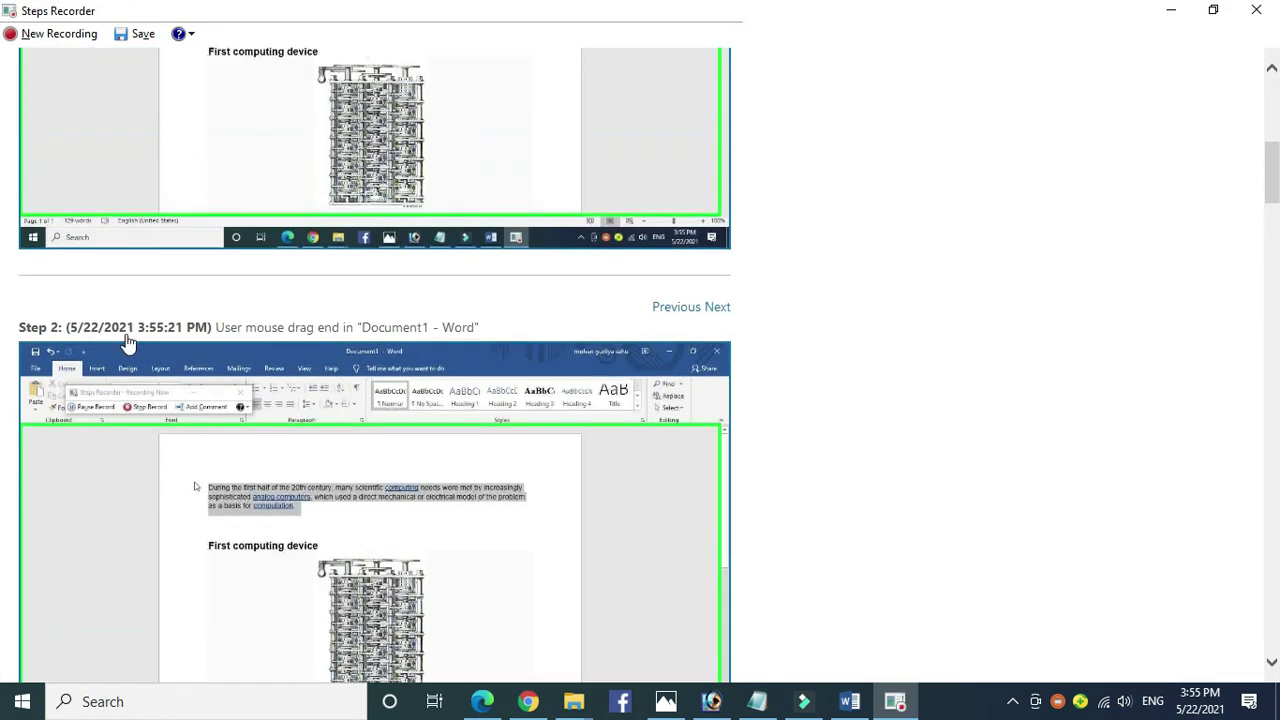
{"action": "scroll", "coordinate": [128, 343], "scroll_direction": "up", "scroll_amount": 3}
{"action": "scroll", "coordinate": [349, 522], "scroll_direction": "down", "scroll_amount": 4}
{"action": "scroll", "coordinate": [414, 463], "scroll_direction": "down", "scroll_amount": 4}
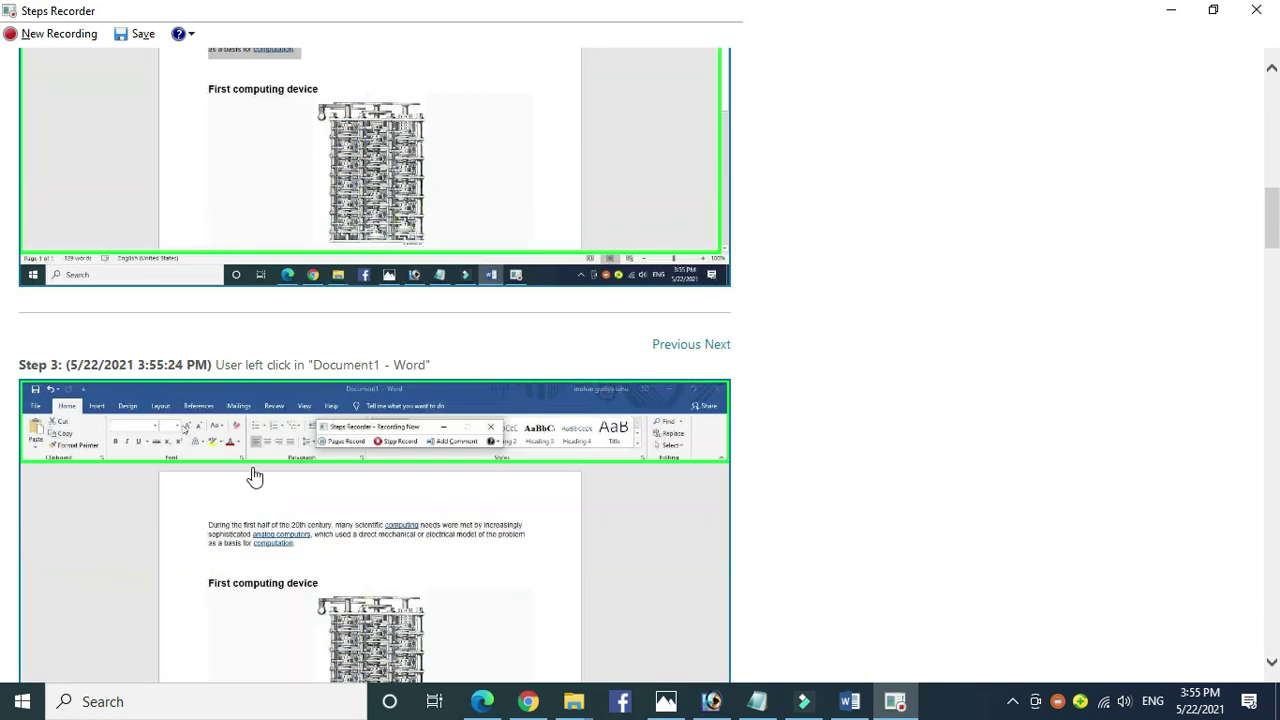
{"action": "scroll", "coordinate": [80, 425], "scroll_direction": "down", "scroll_amount": 4}
{"action": "scroll", "coordinate": [423, 451], "scroll_direction": "down", "scroll_amount": 4}
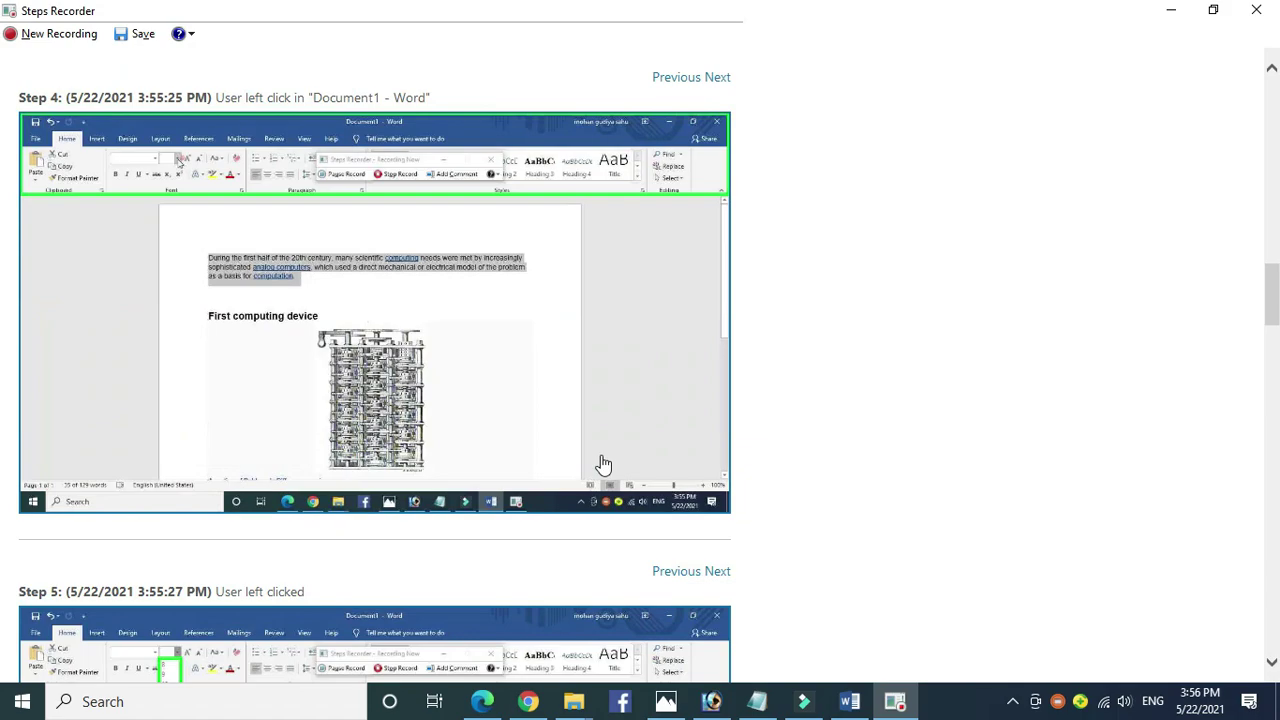
{"action": "scroll", "coordinate": [600, 463], "scroll_direction": "down", "scroll_amount": 3}
{"action": "scroll", "coordinate": [428, 434], "scroll_direction": "down", "scroll_amount": 4}
{"action": "scroll", "coordinate": [418, 432], "scroll_direction": "down", "scroll_amount": 15}
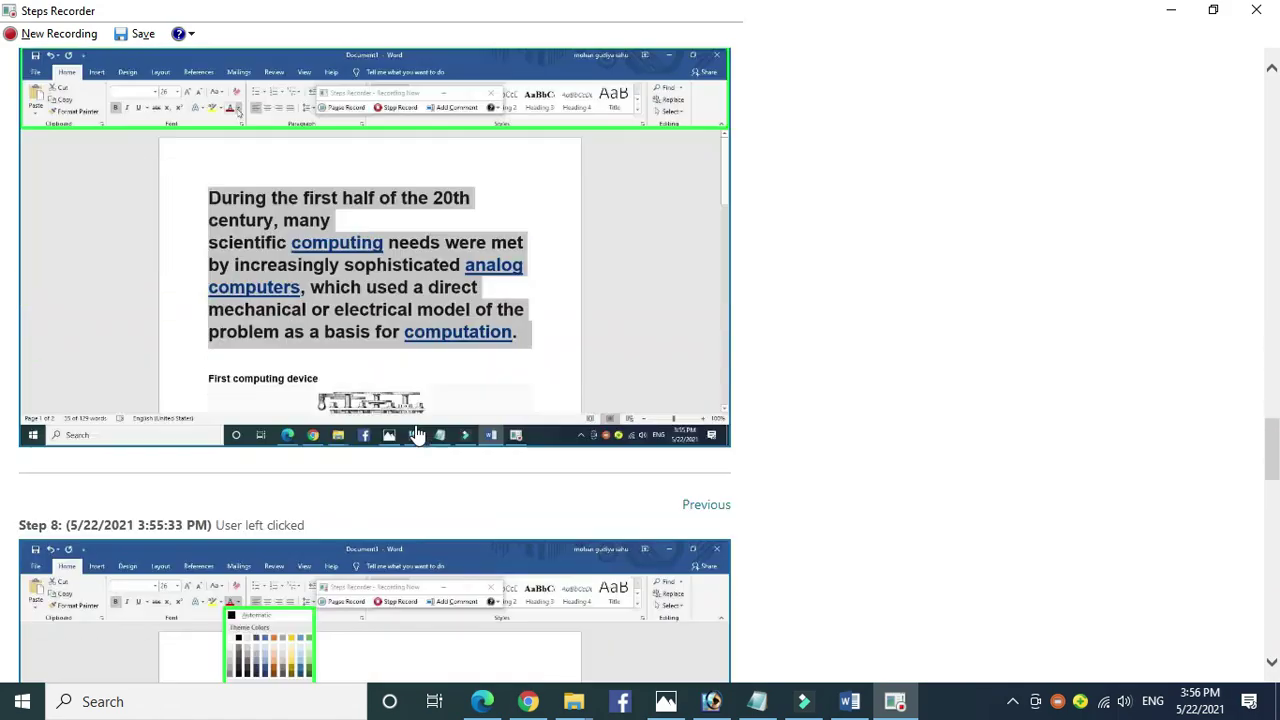
{"action": "scroll", "coordinate": [571, 443], "scroll_direction": "up", "scroll_amount": 15}
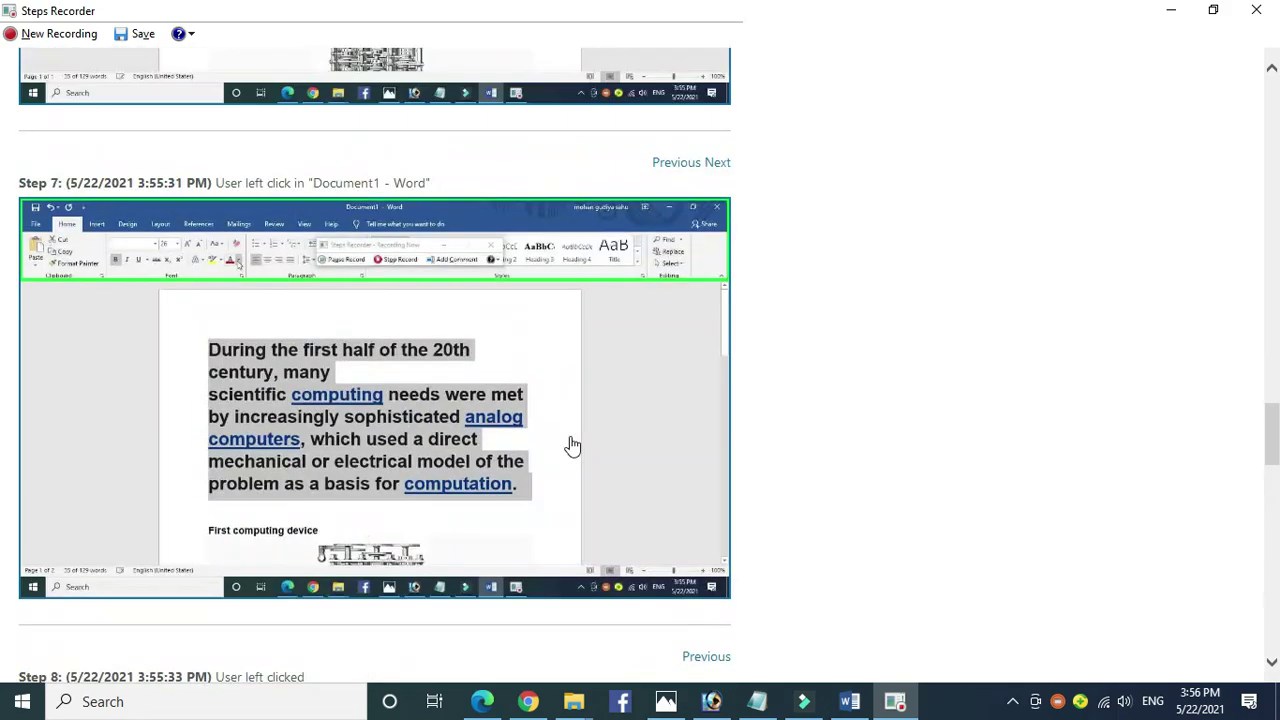
{"action": "scroll", "coordinate": [572, 445], "scroll_direction": "up", "scroll_amount": 6}
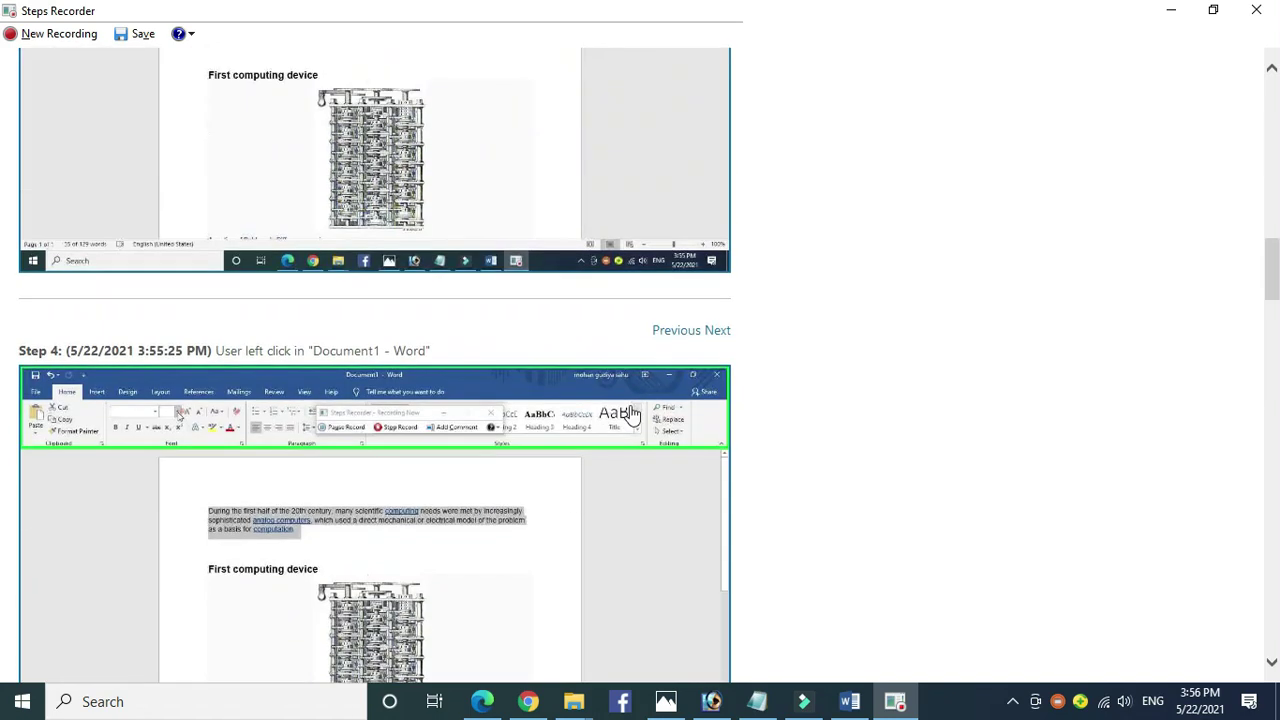
{"action": "scroll", "coordinate": [840, 370], "scroll_direction": "down", "scroll_amount": 4}
{"action": "scroll", "coordinate": [845, 370], "scroll_direction": "up", "scroll_amount": 4}
Step: Minimize the report to check the Word document, restore the report and save the recording
{"action": "left_click", "coordinate": [1174, 12]}
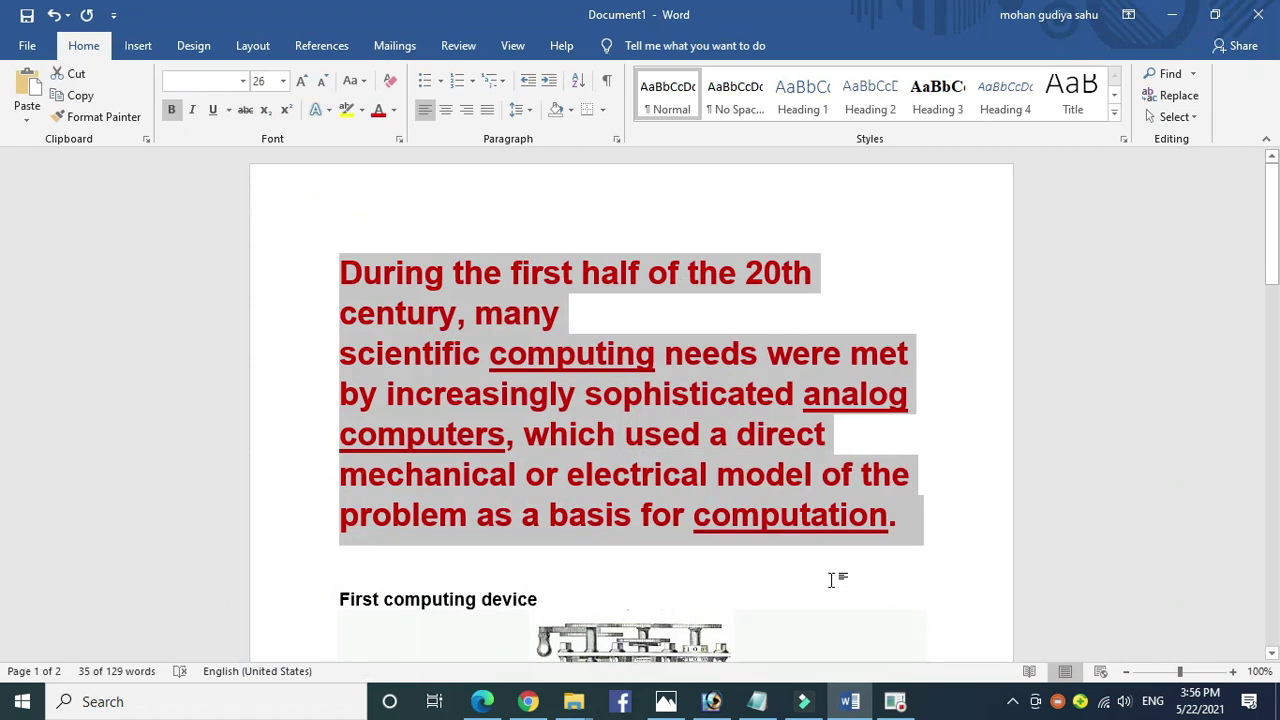
{"action": "left_click", "coordinate": [910, 698]}
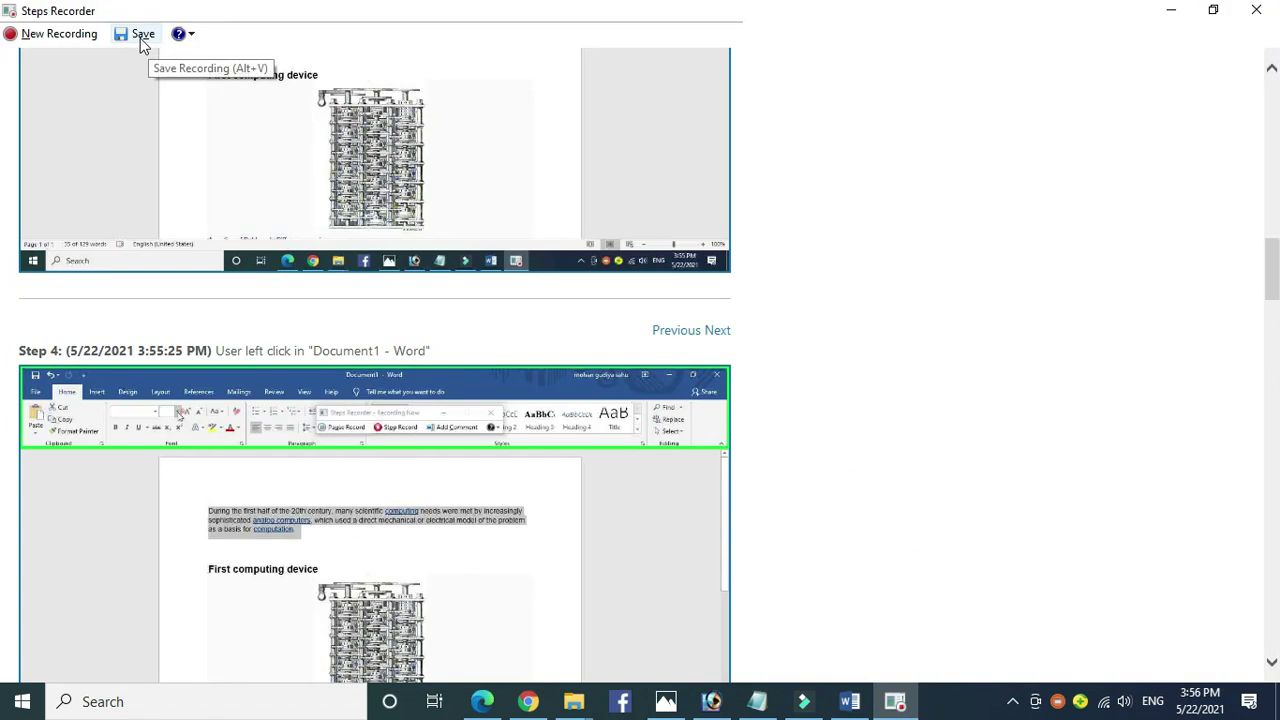
{"action": "left_click", "coordinate": [140, 38]}
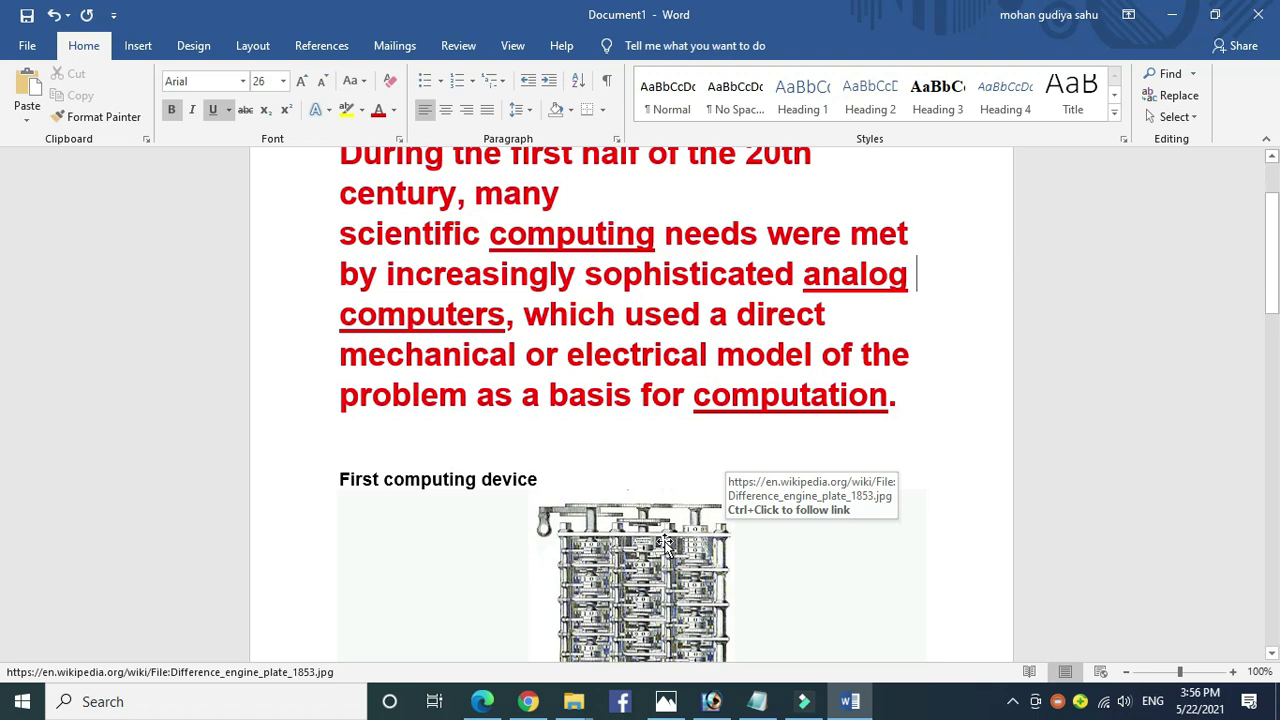
Step: Switch to the Wikipedia page in Chrome and turn on Magnifier
{"action": "left_click", "coordinate": [533, 705]}
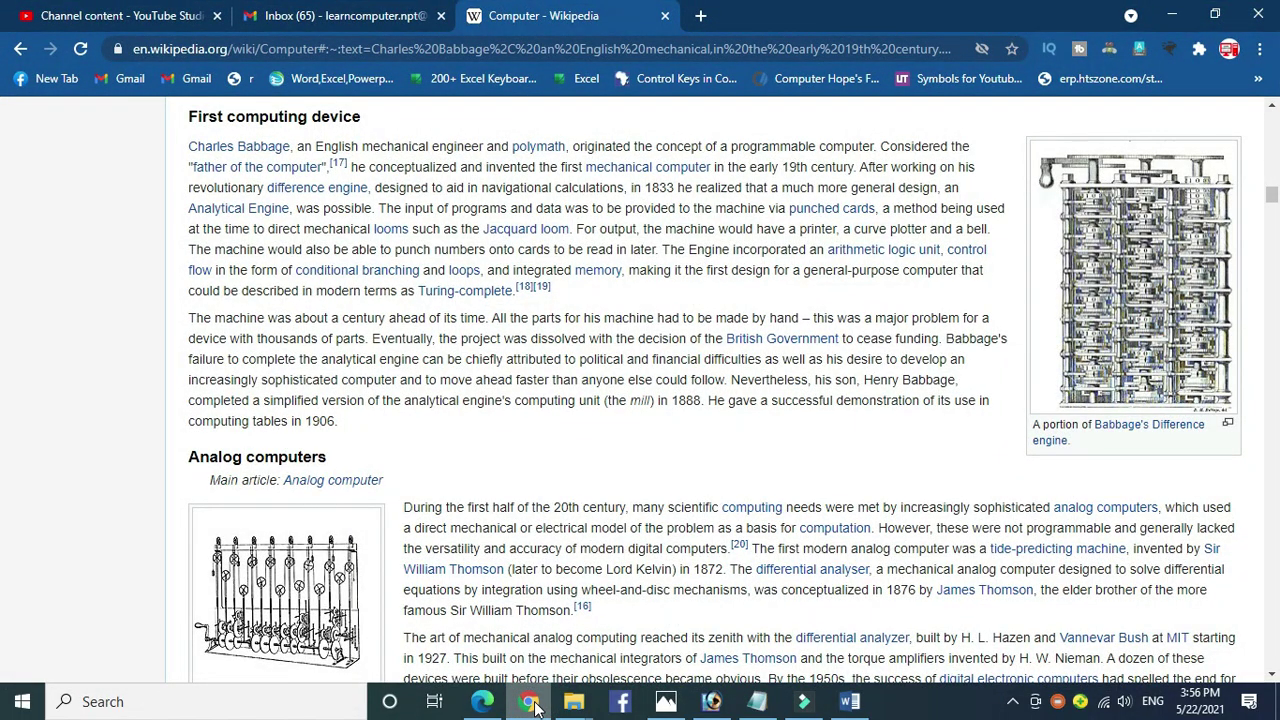
{"action": "key", "text": "super+plus"}
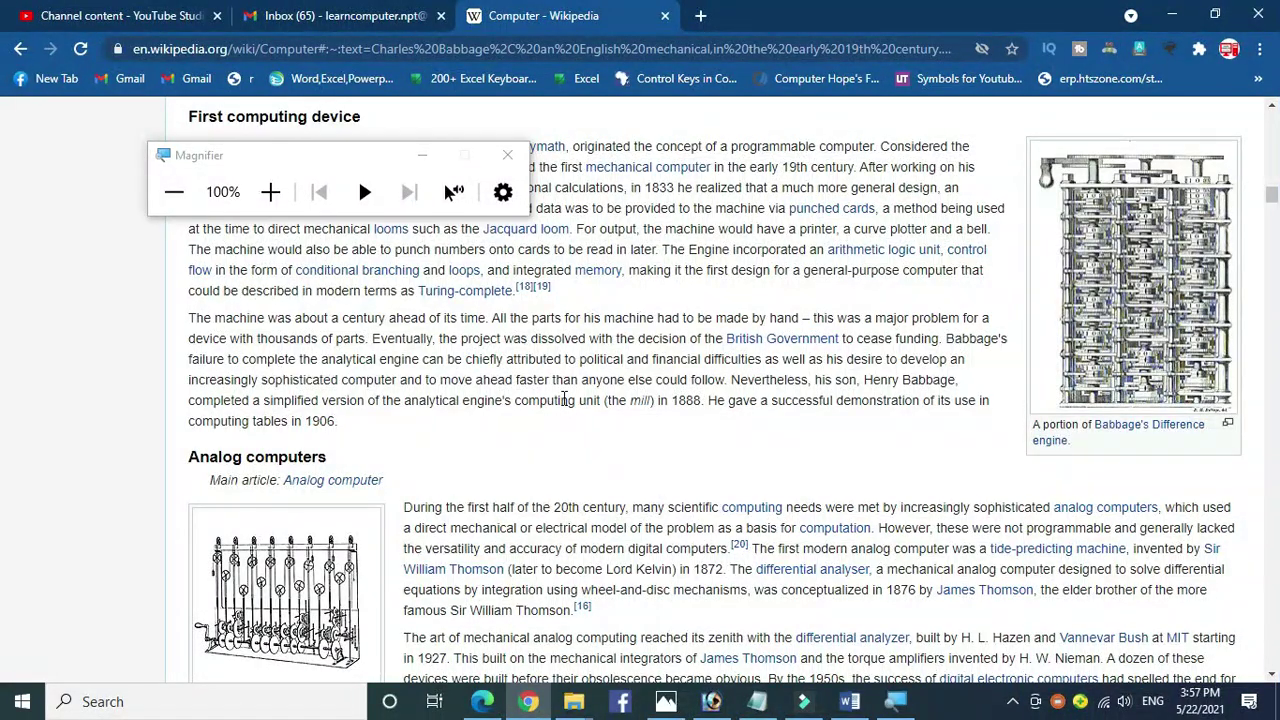
Step: Change the Magnifier view to Lens in its settings and test it by zooming in and back out to 100%
{"action": "left_click", "coordinate": [503, 193]}
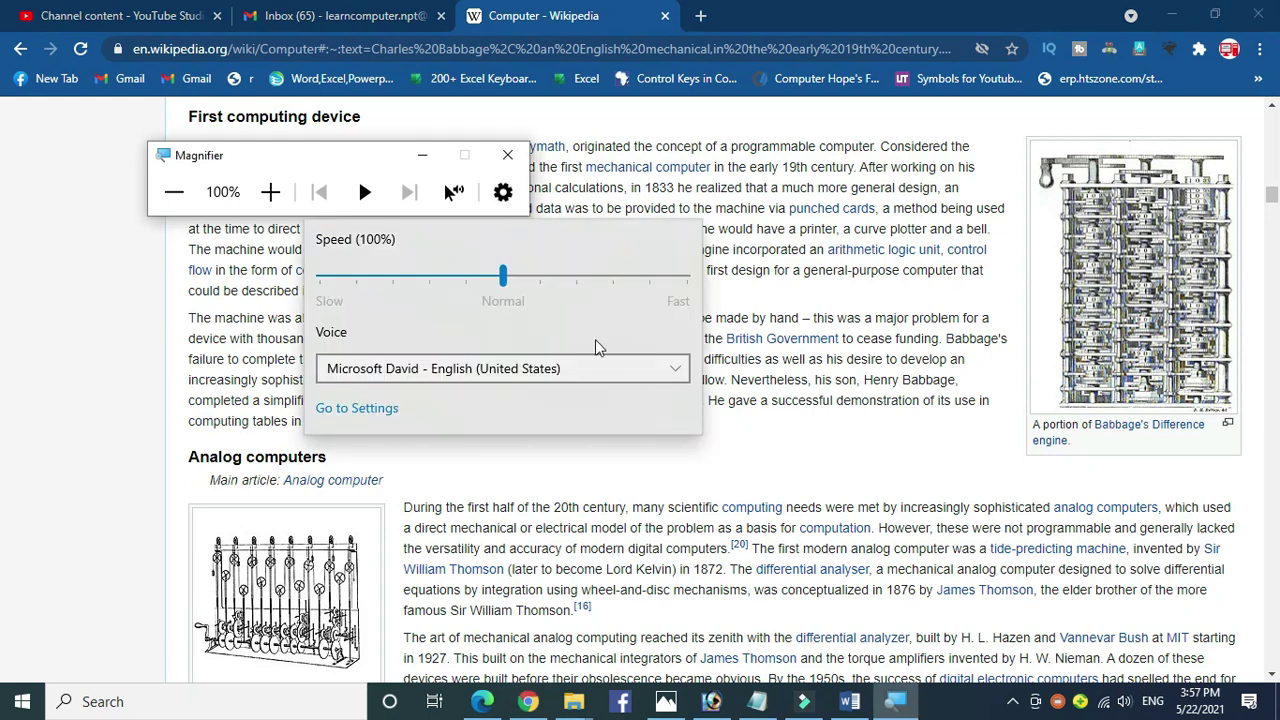
{"action": "left_click", "coordinate": [362, 412]}
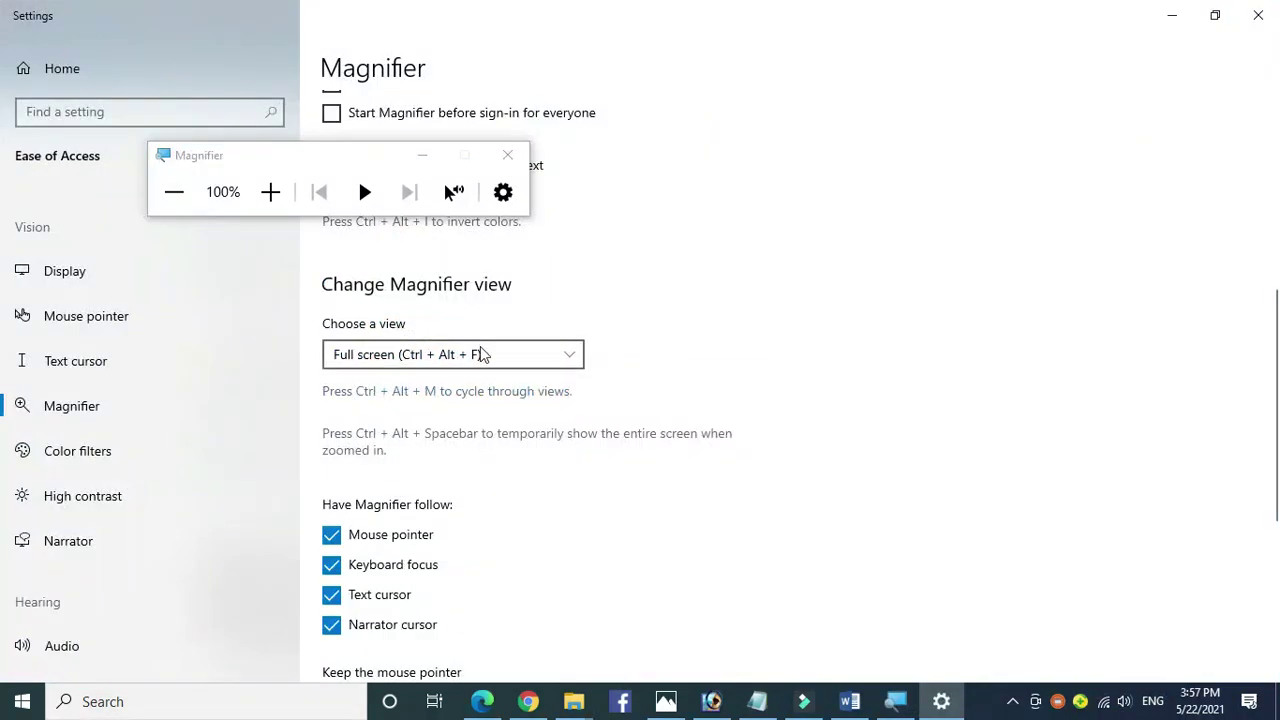
{"action": "left_click", "coordinate": [479, 356]}
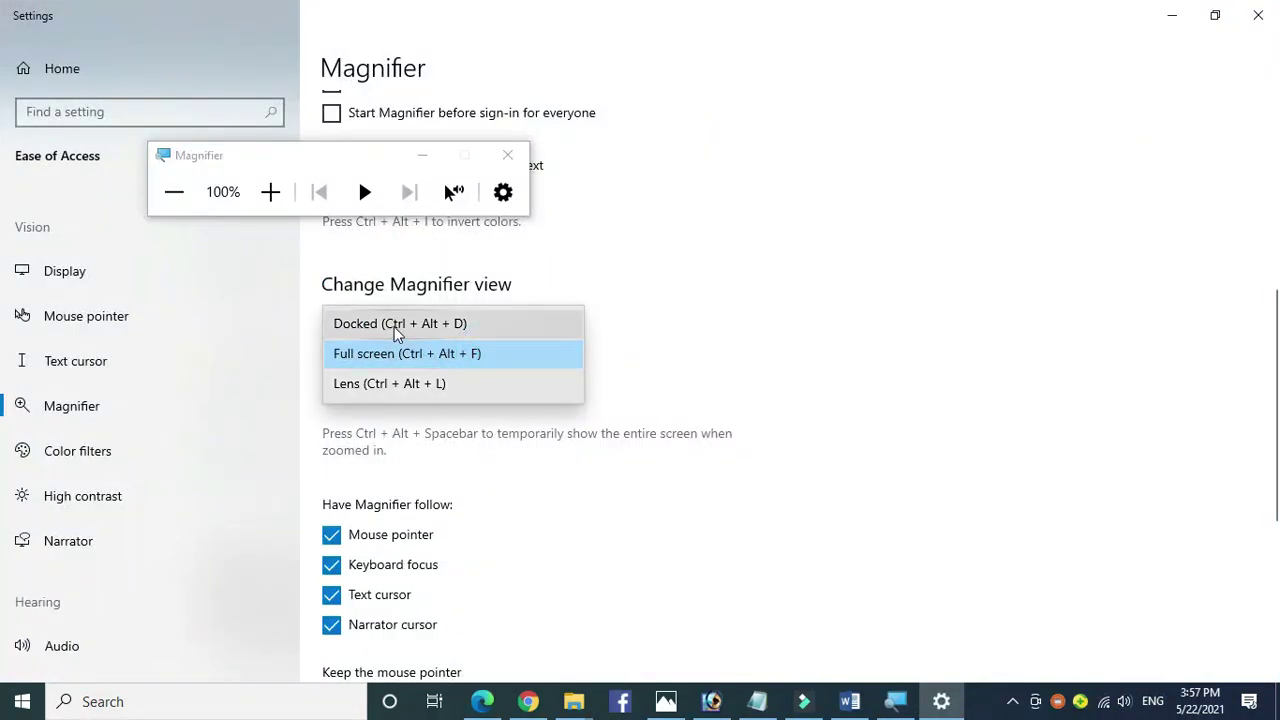
{"action": "left_click", "coordinate": [389, 386]}
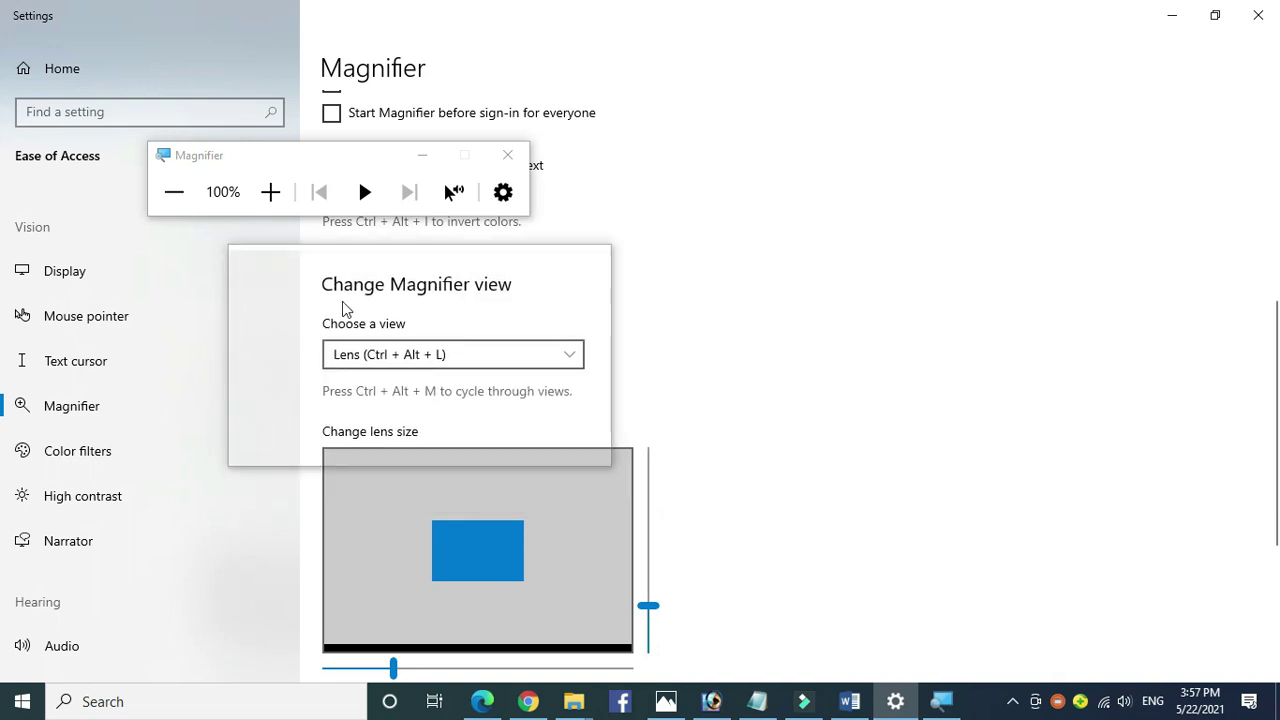
{"action": "left_click", "coordinate": [270, 191]}
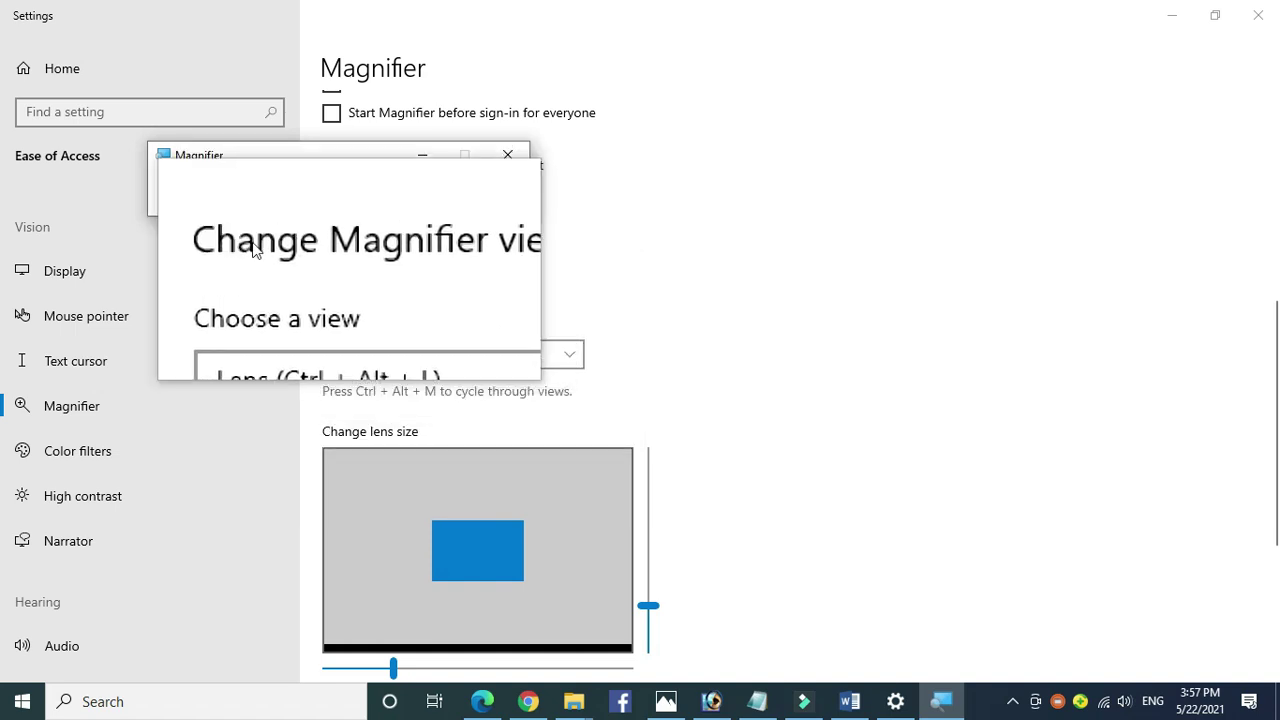
{"action": "left_click", "coordinate": [174, 192]}
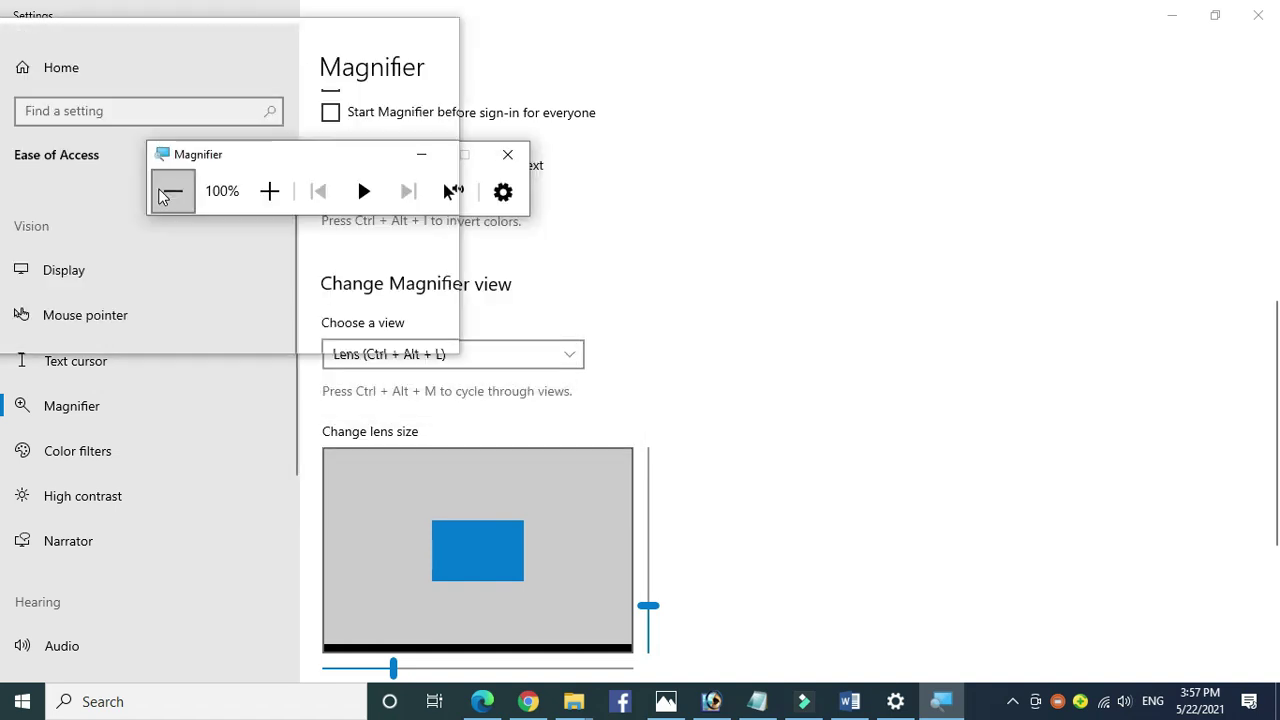
Step: Return to the Magnifier settings and change the view to Docked
{"action": "left_click", "coordinate": [503, 192]}
{"action": "left_click", "coordinate": [372, 410]}
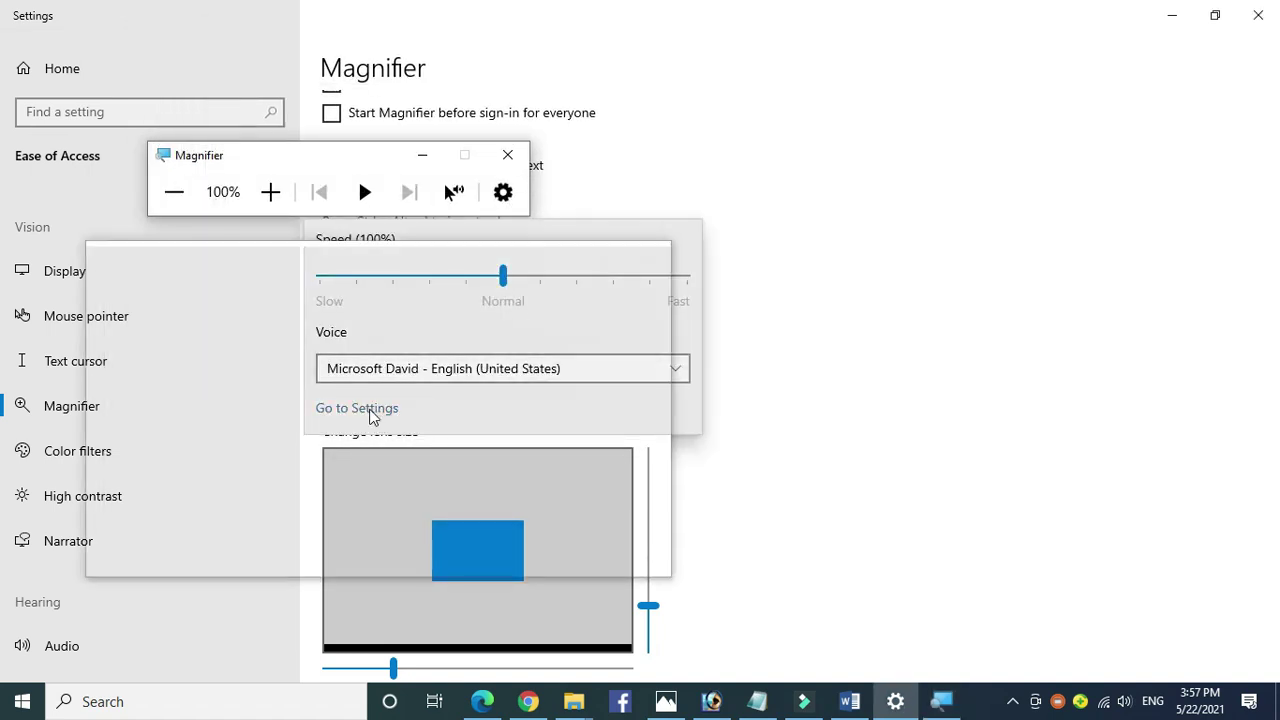
{"action": "scroll", "coordinate": [432, 540], "scroll_direction": "down", "scroll_amount": 6}
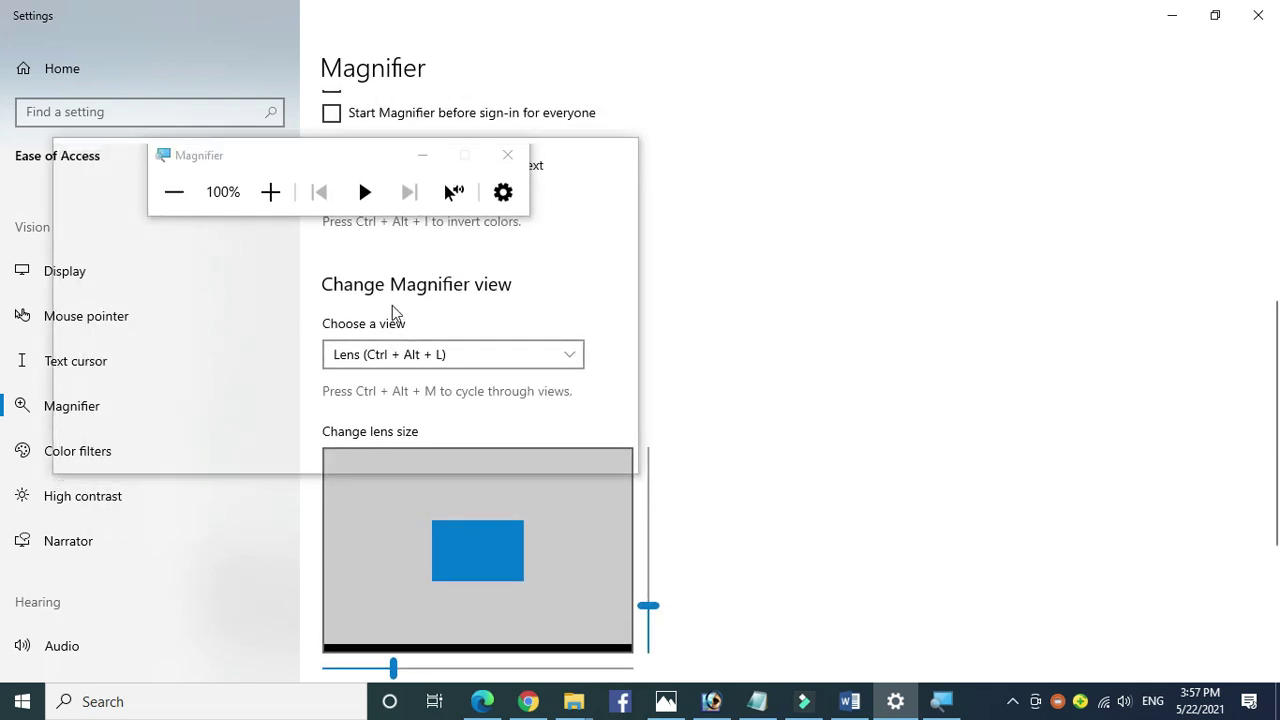
{"action": "left_click", "coordinate": [518, 362]}
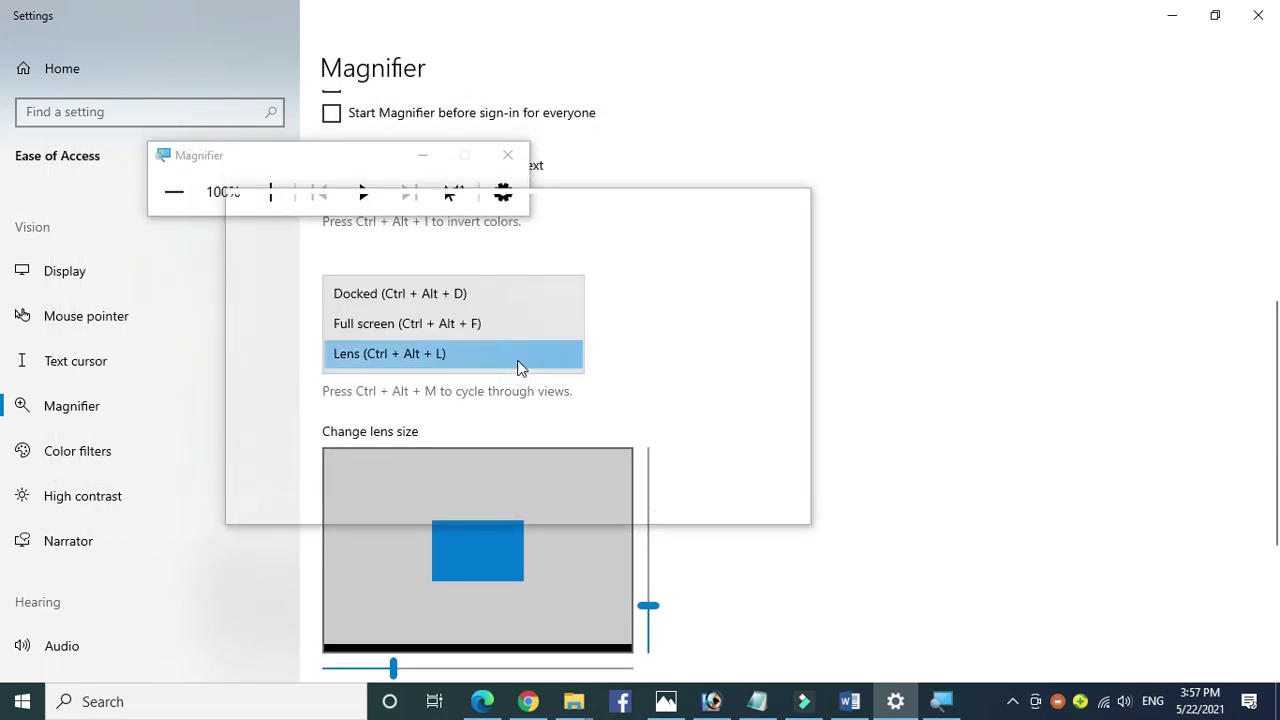
{"action": "left_click", "coordinate": [399, 305]}
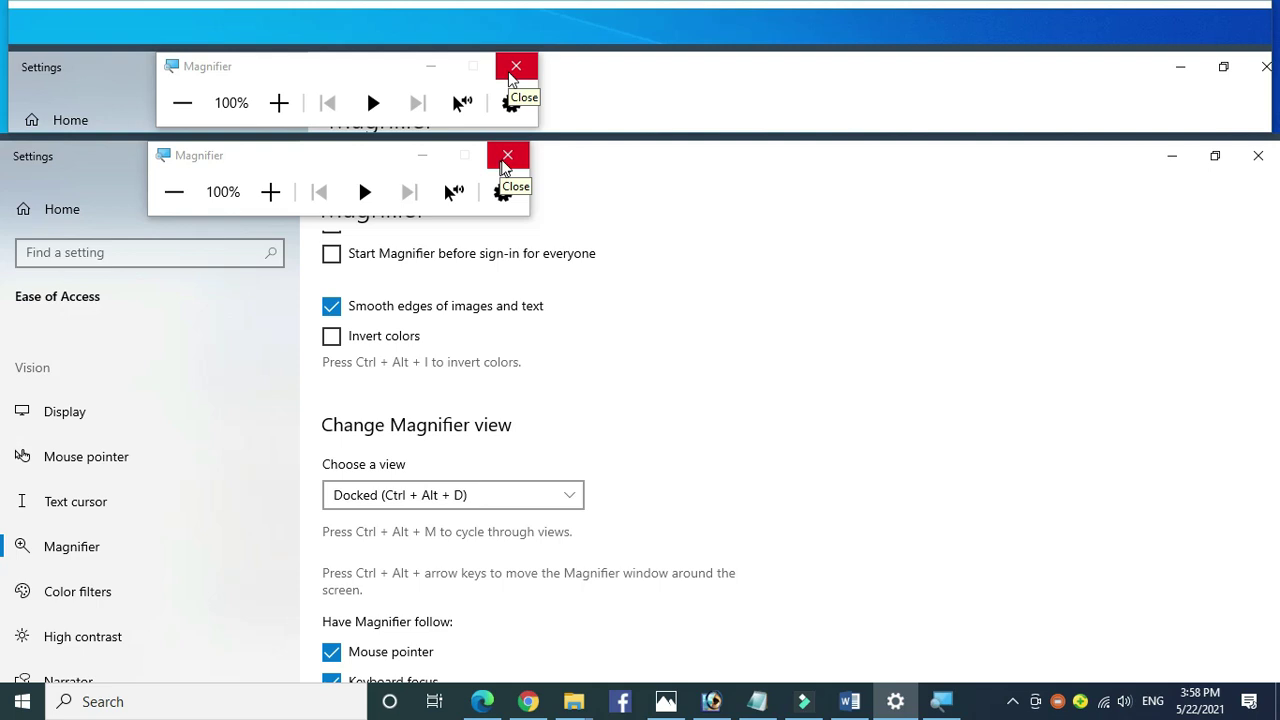
Step: Close Magnifier and turn on text suggestions for the hardware keyboard in the Typing settings
{"action": "left_click", "coordinate": [508, 157]}
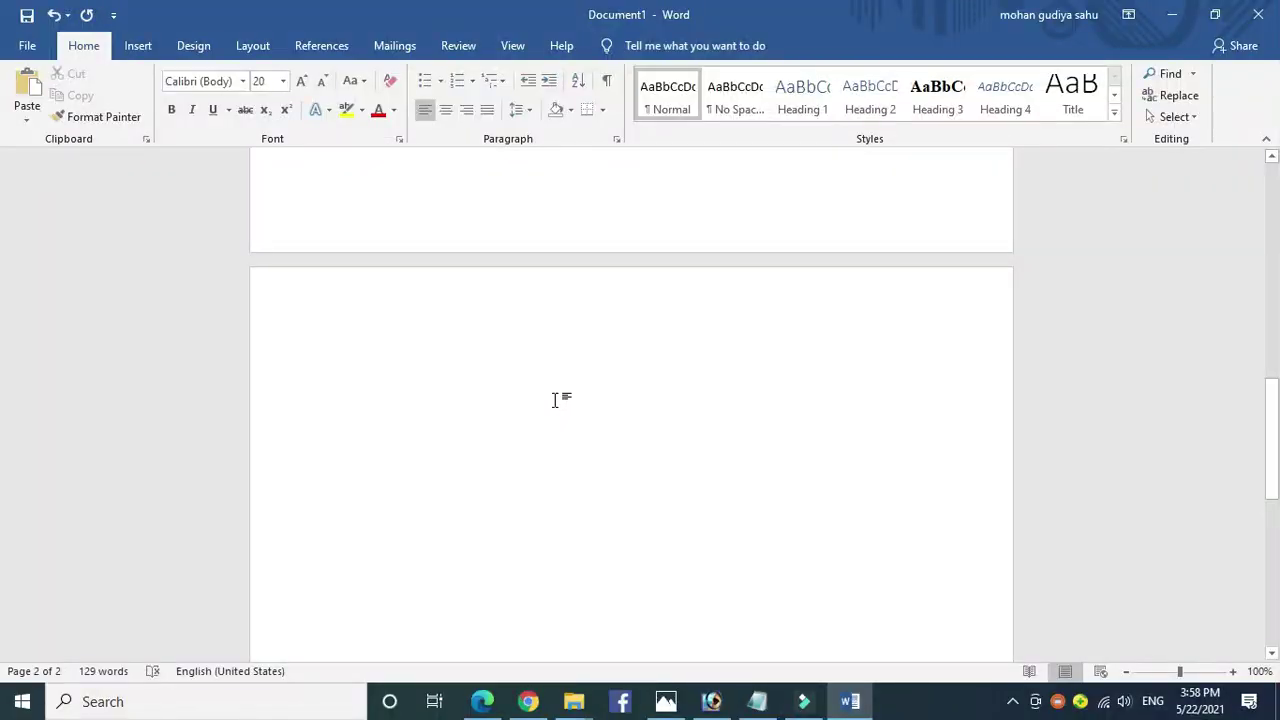
{"action": "left_click", "coordinate": [22, 701]}
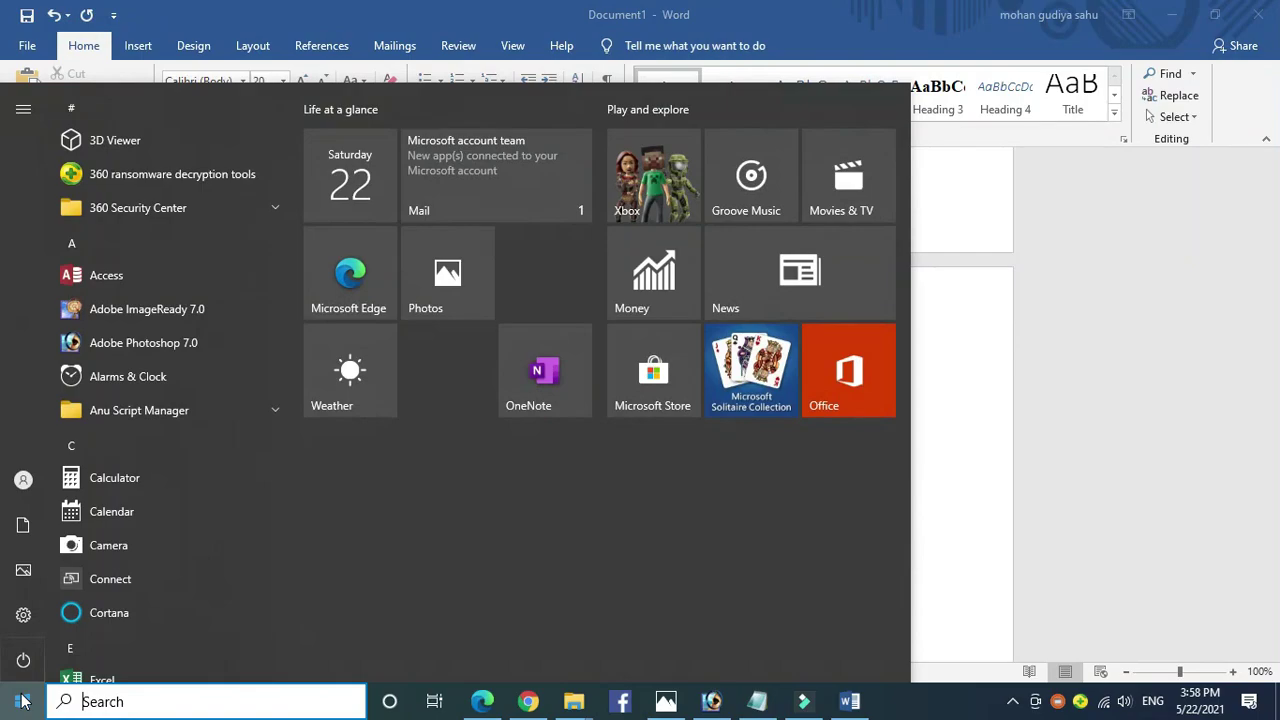
{"action": "left_click", "coordinate": [25, 614]}
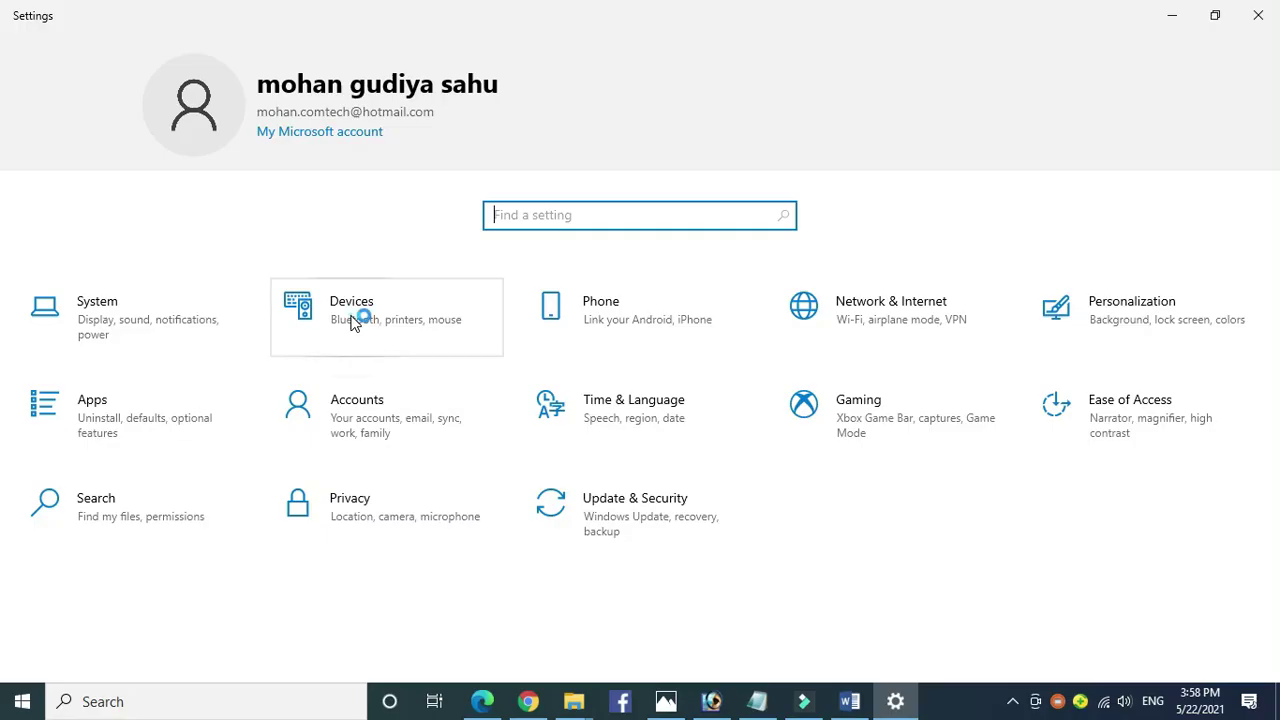
{"action": "left_click", "coordinate": [352, 322]}
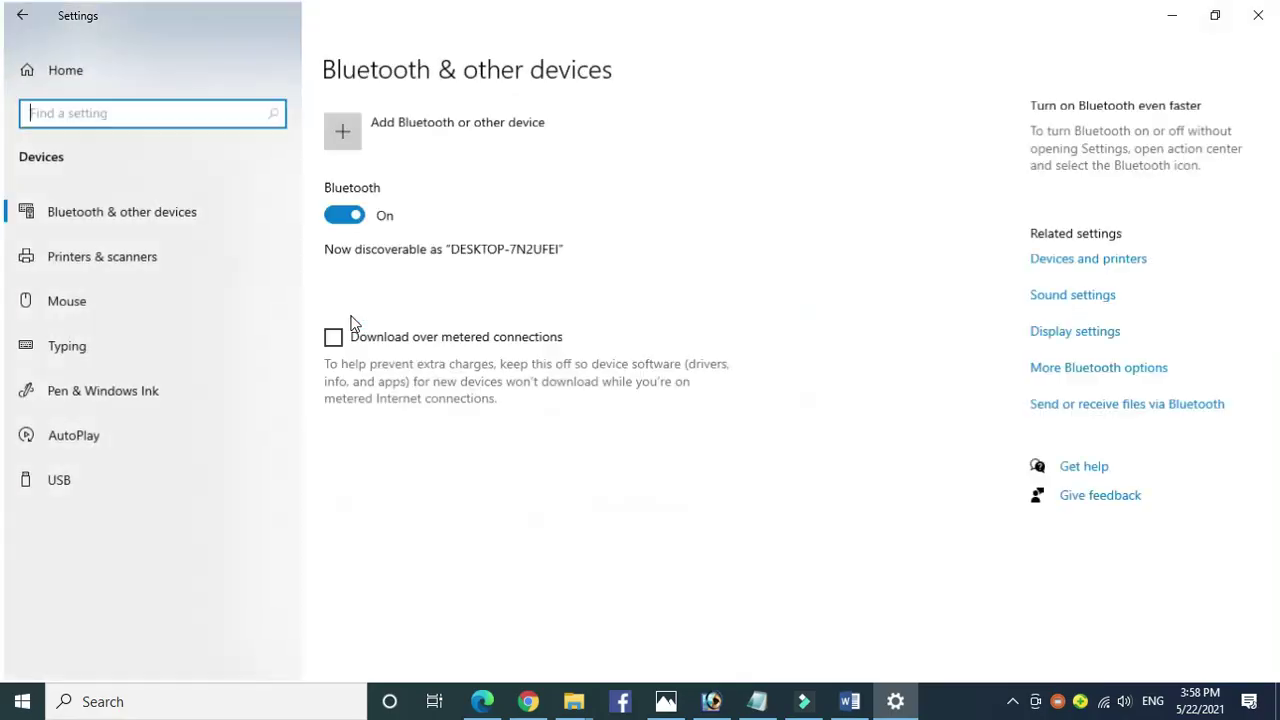
{"action": "left_click", "coordinate": [61, 352]}
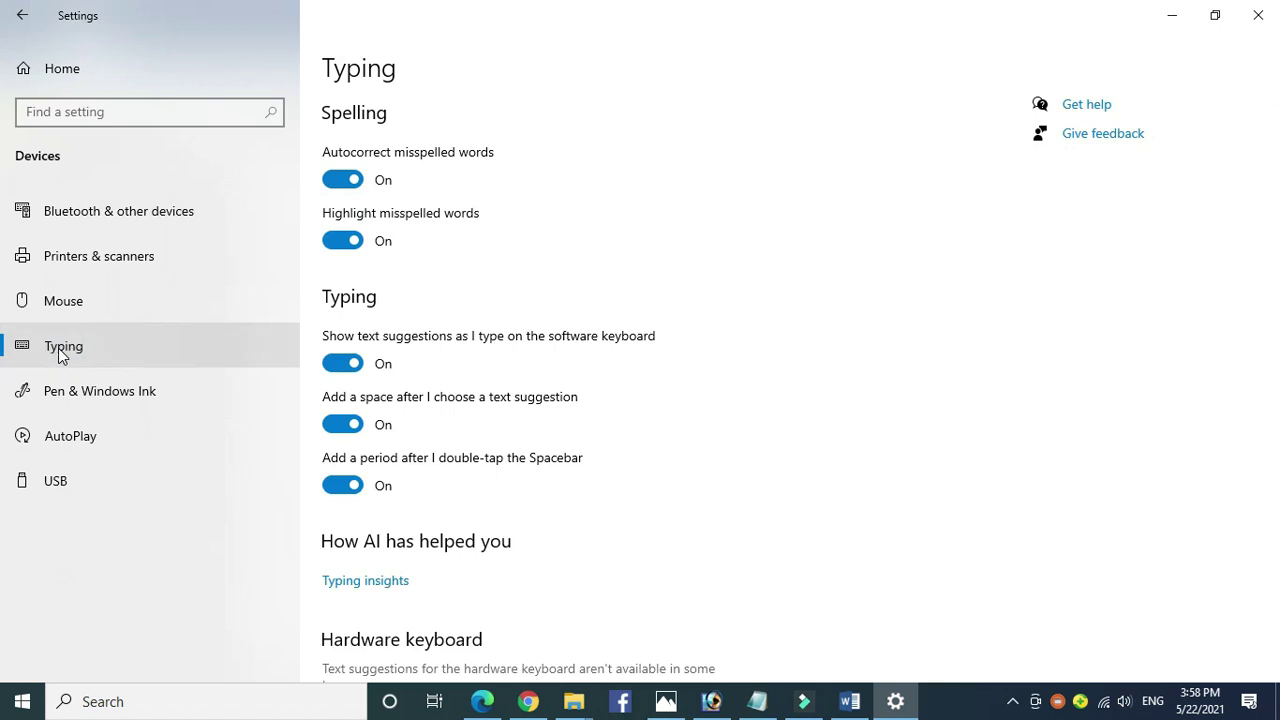
{"action": "scroll", "coordinate": [517, 574], "scroll_direction": "down", "scroll_amount": 3}
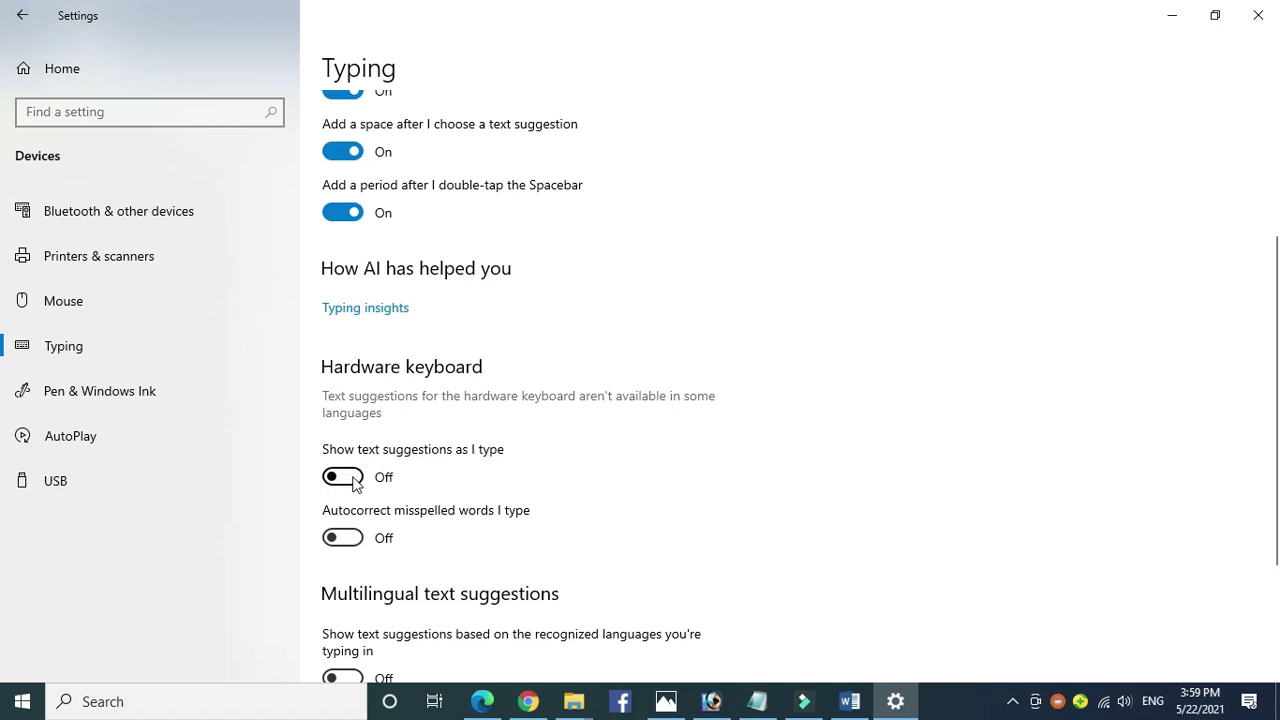
Step: Switch to the Word document and write "Computers example", accepting the suggested words "computers" and "example"
{"action": "left_click", "coordinate": [851, 705]}
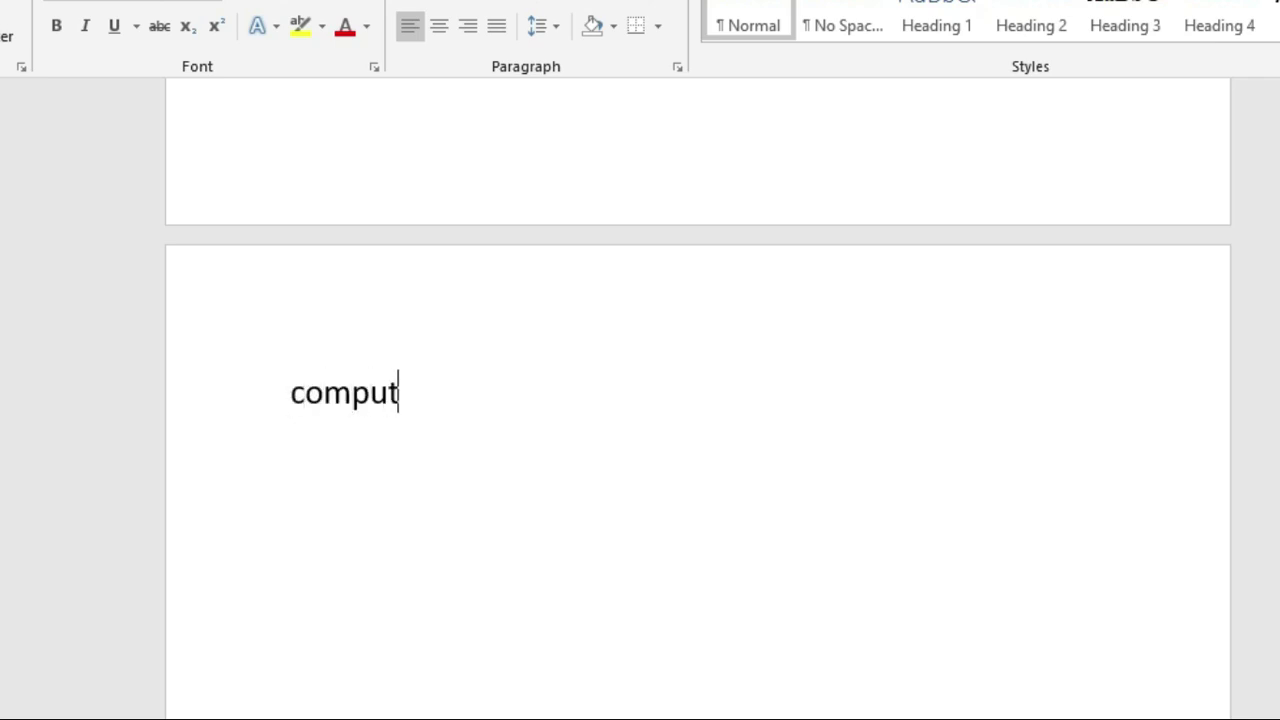
{"action": "type", "text": "er"}
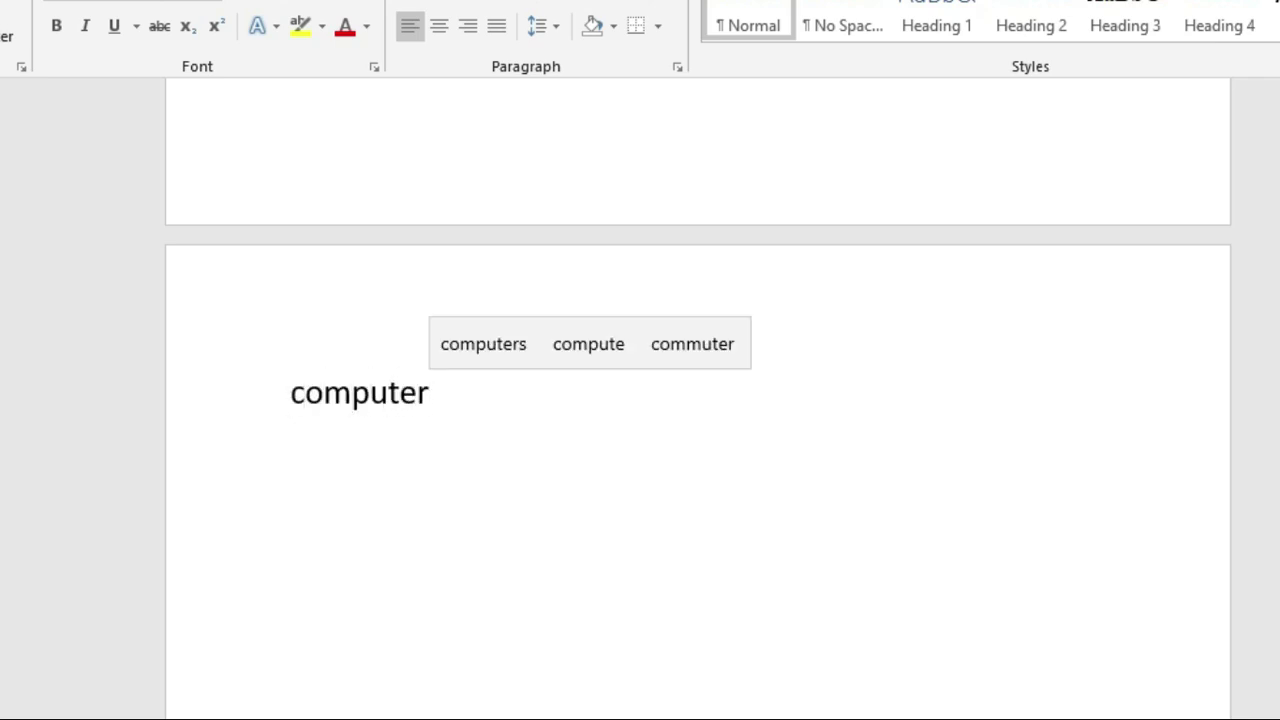
{"action": "left_click", "coordinate": [501, 348]}
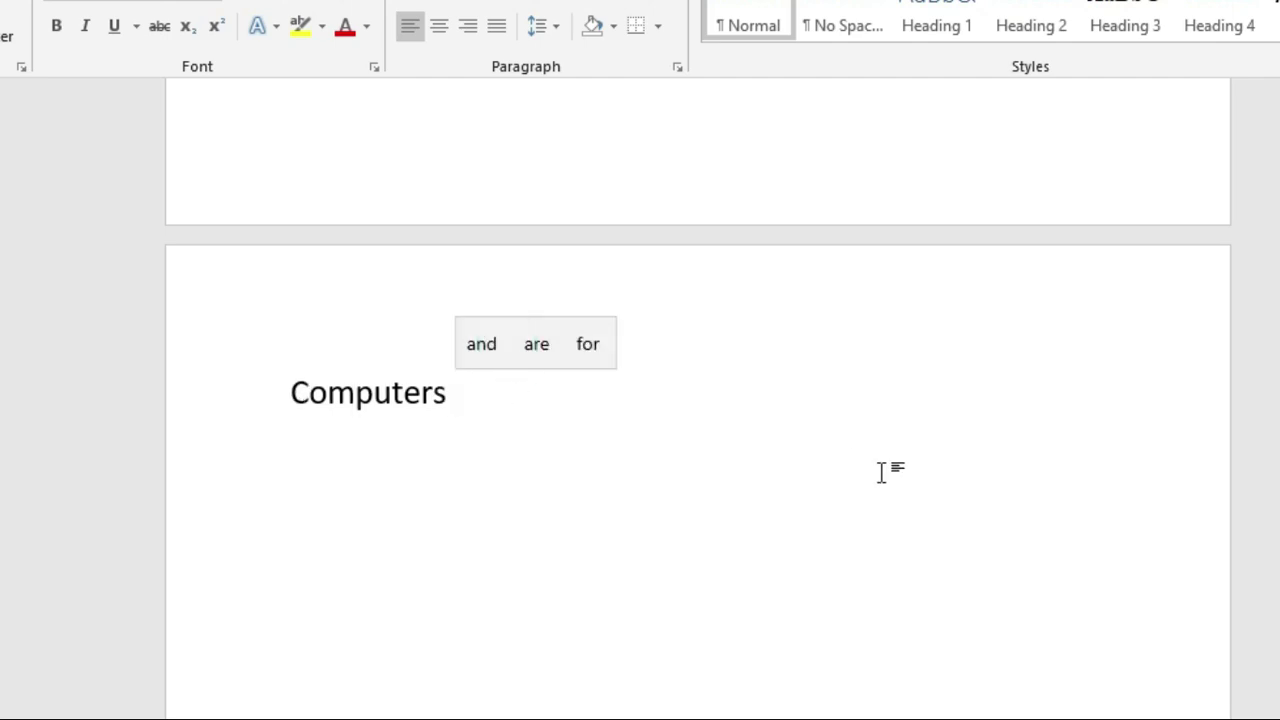
{"action": "type", "text": "examp"}
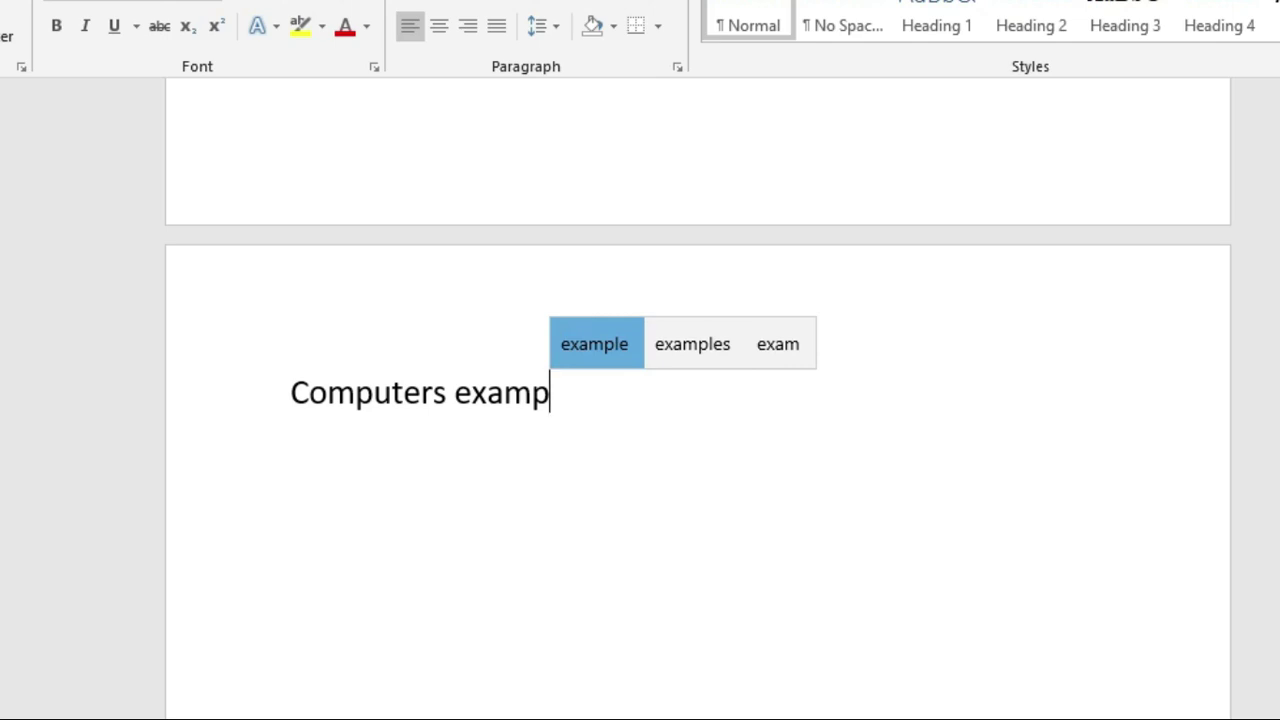
{"action": "key", "text": "Return"}
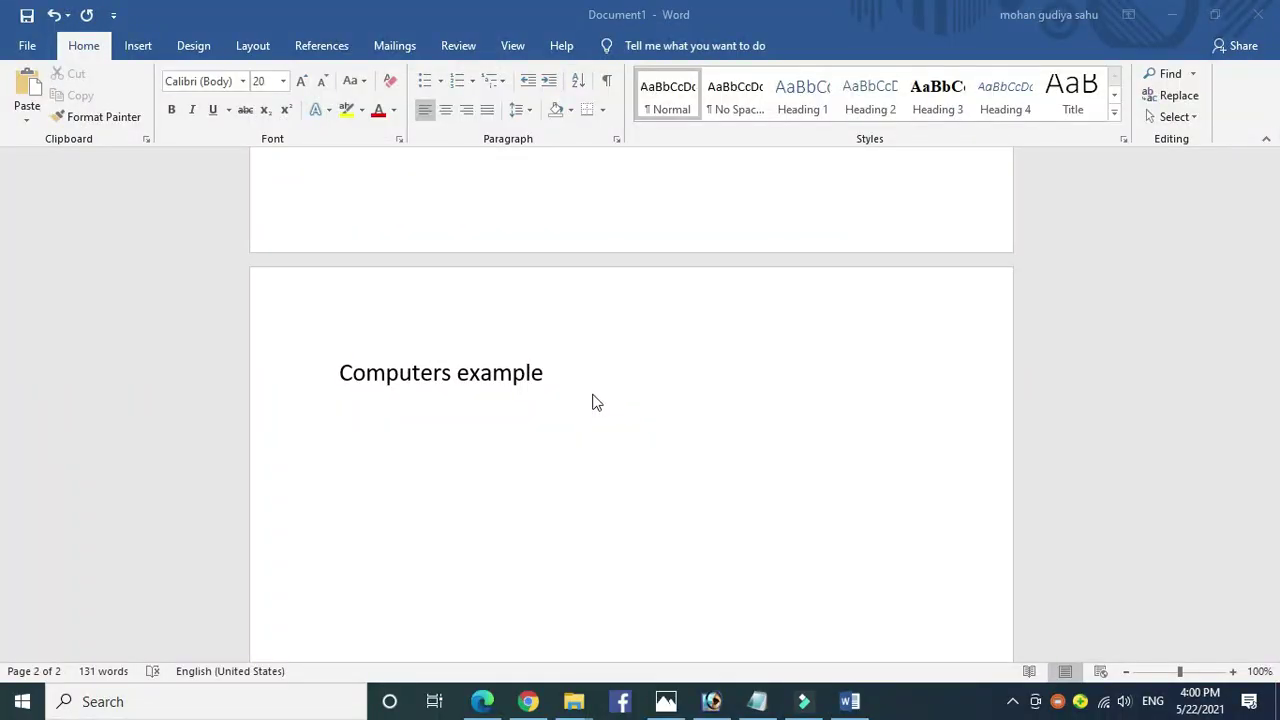
Step: In the Mouse settings, try the fastest and slowest cursor speeds and set the speed to about the middle
{"action": "left_click", "coordinate": [22, 701]}
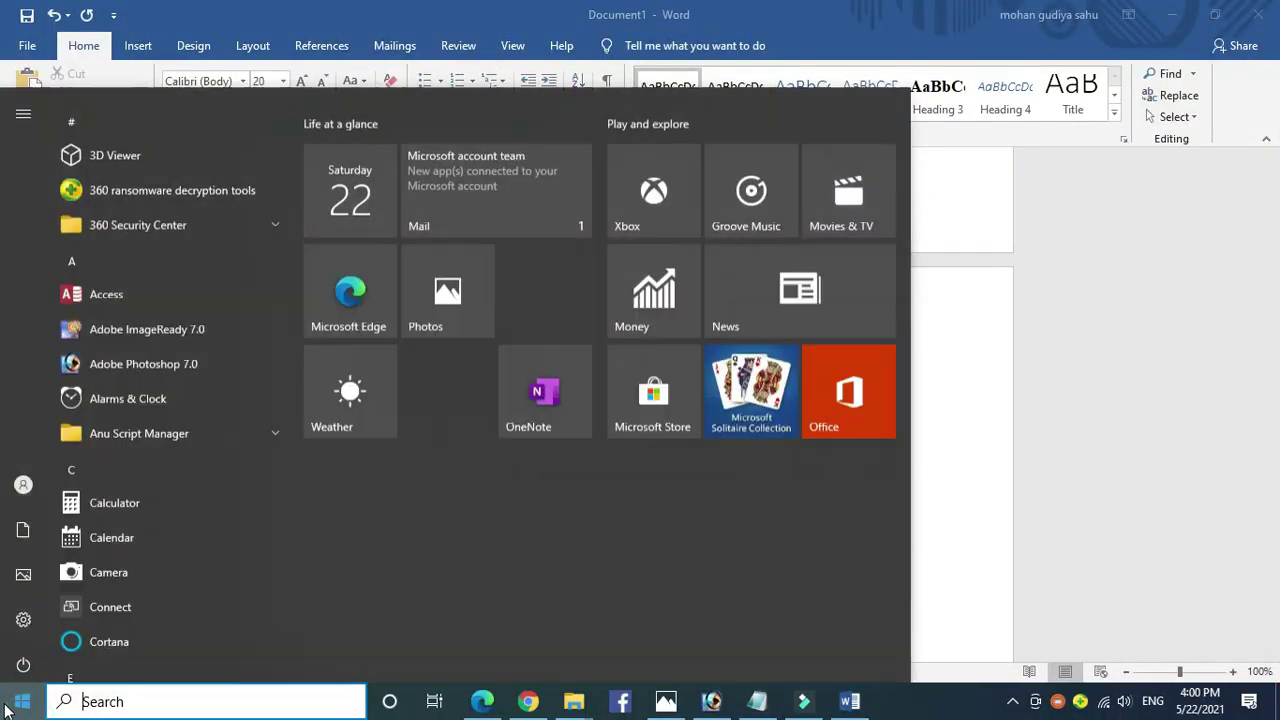
{"action": "left_click", "coordinate": [18, 625]}
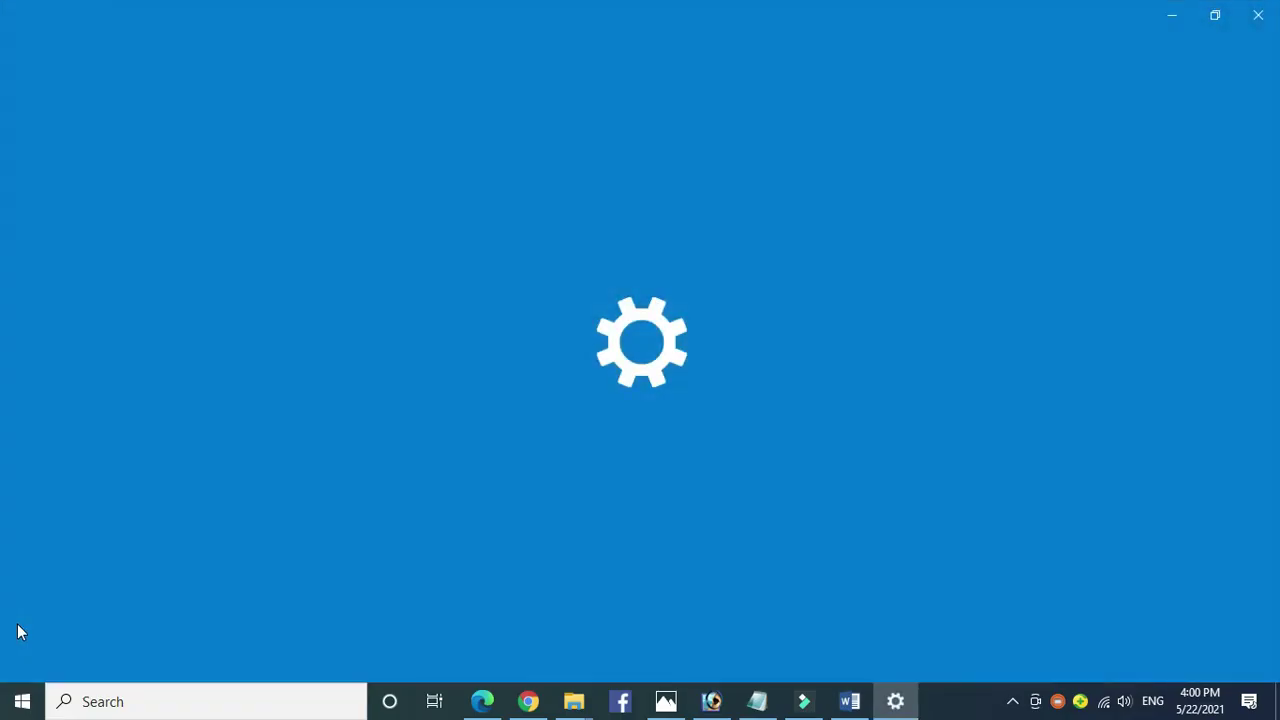
{"action": "left_click", "coordinate": [412, 356]}
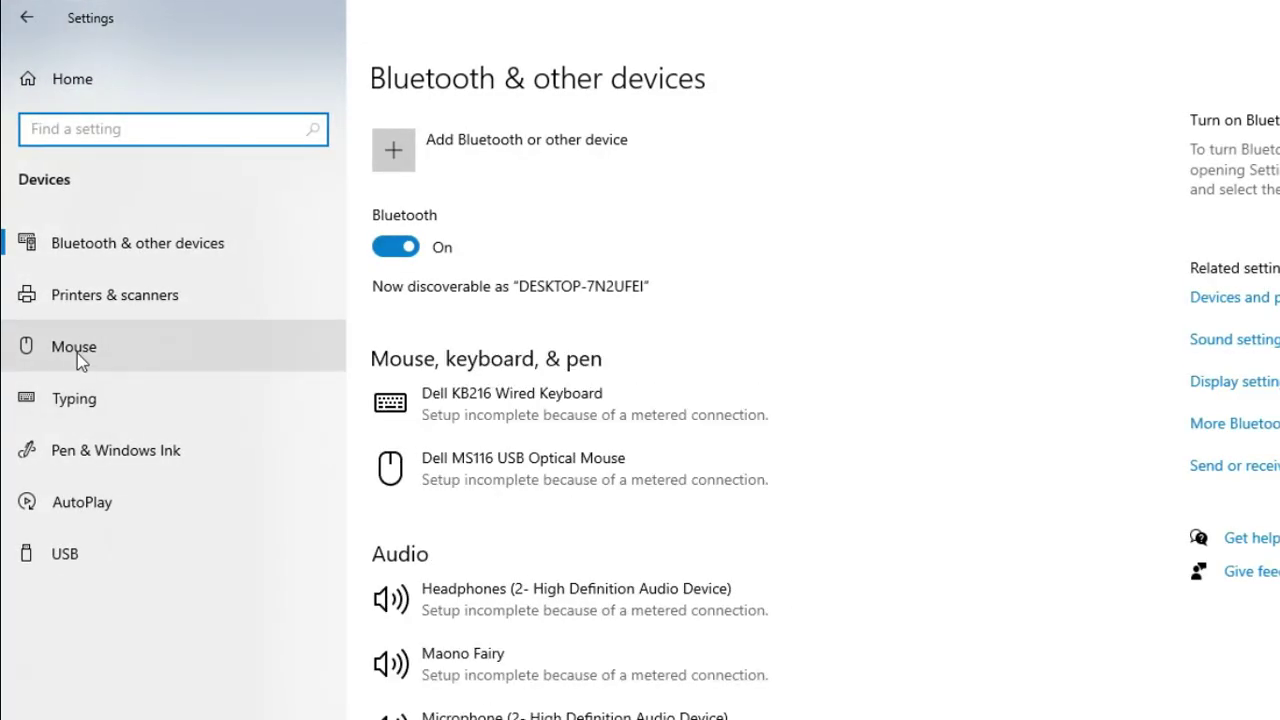
{"action": "left_click", "coordinate": [77, 352]}
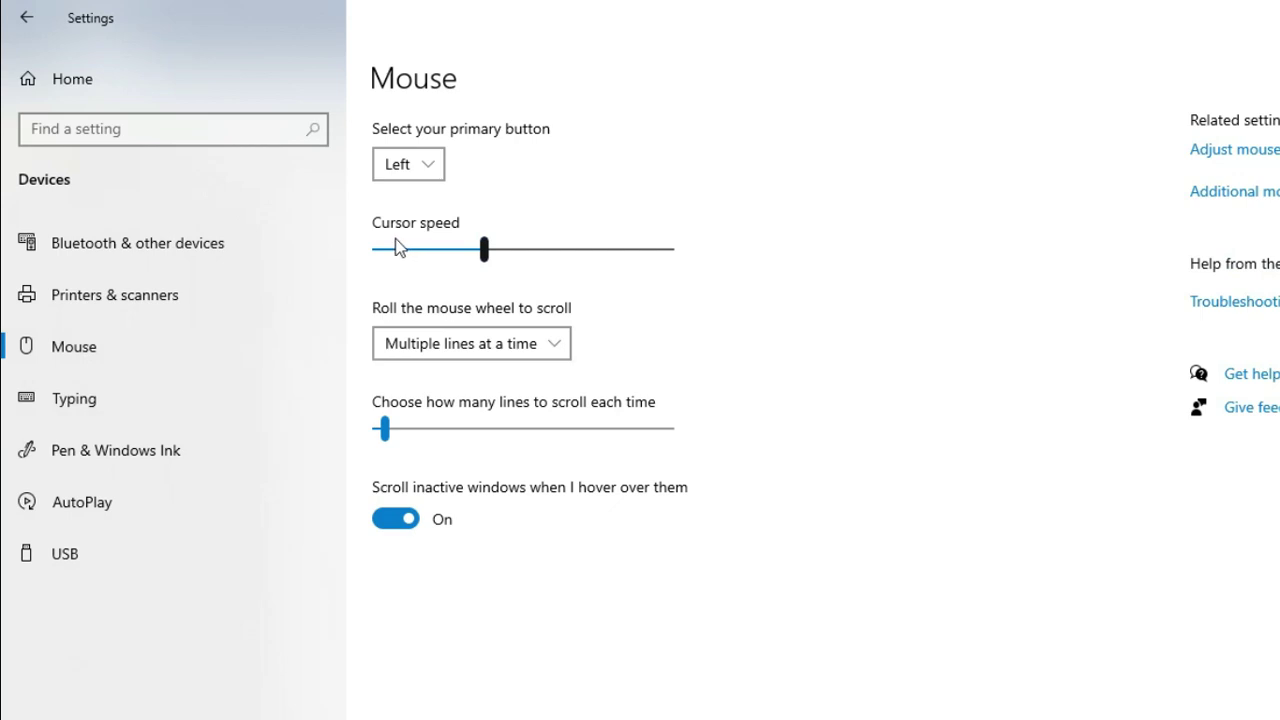
{"action": "left_click_drag", "start_coordinate": [484, 262], "coordinate": [749, 257]}
{"action": "left_click_drag", "start_coordinate": [669, 250], "coordinate": [382, 263]}
{"action": "left_click", "coordinate": [380, 251]}
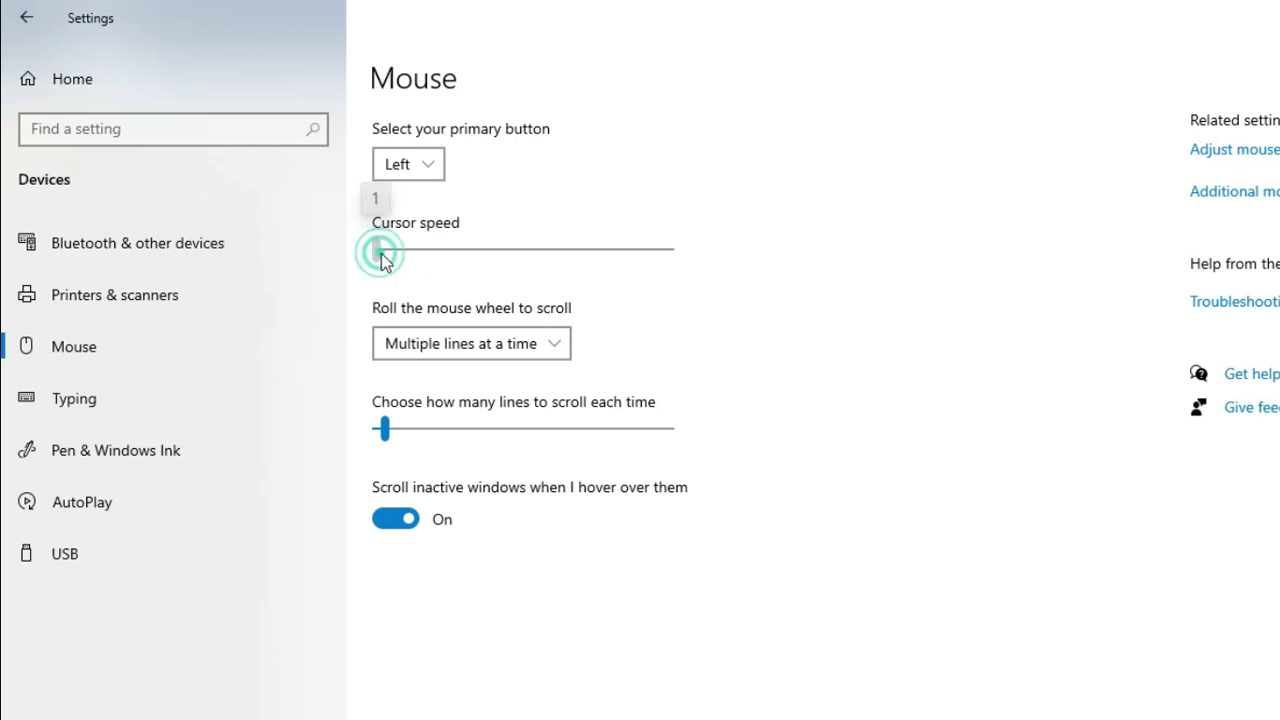
{"action": "left_click", "coordinate": [477, 252]}
{"action": "left_click_drag", "start_coordinate": [488, 256], "coordinate": [517, 254]}
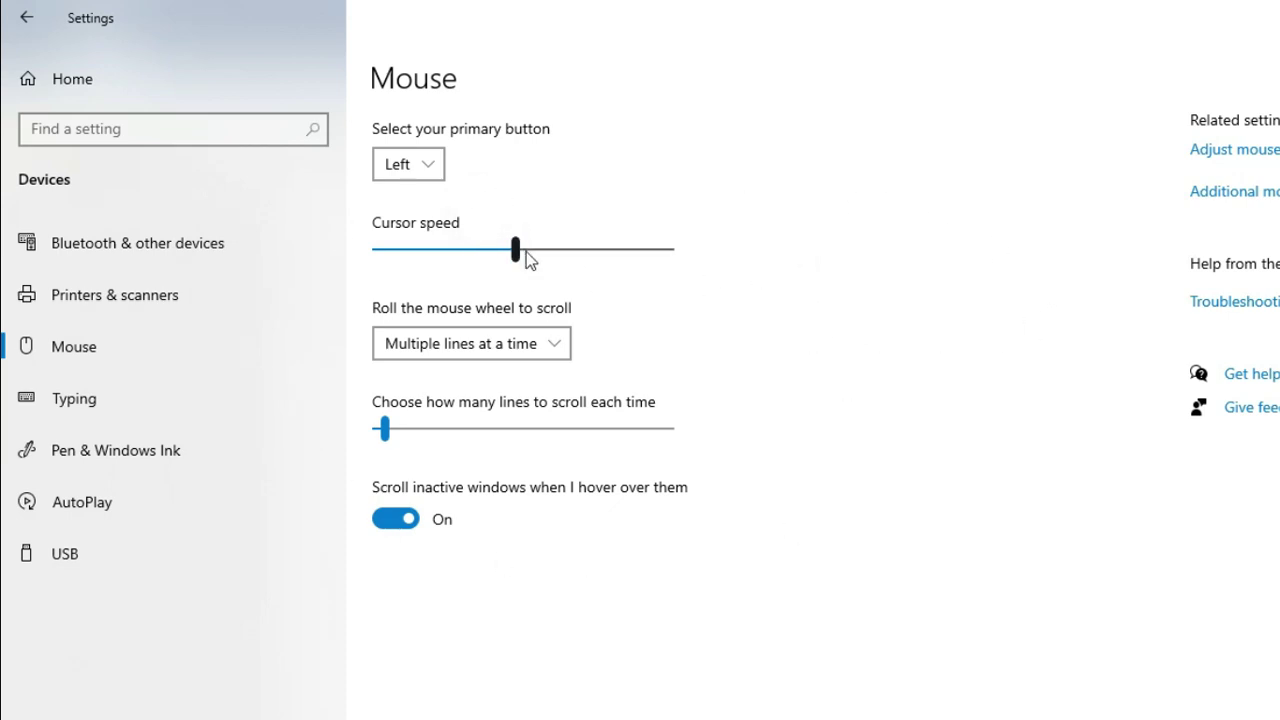
Step: Check the mouse wheel scroll options and test scrolling multiple lines at a time in the Word document
{"action": "left_click", "coordinate": [548, 345]}
{"action": "left_click", "coordinate": [697, 341]}
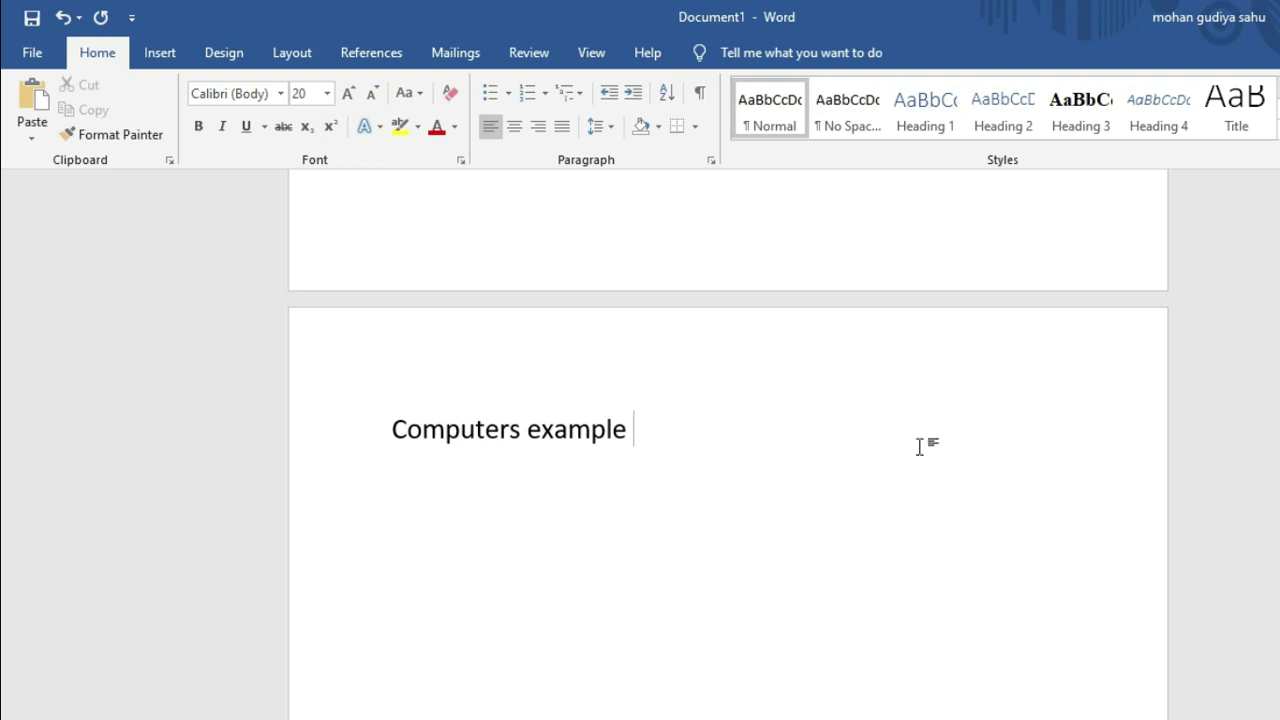
{"action": "scroll", "coordinate": [905, 415], "scroll_direction": "up", "scroll_amount": 5}
{"action": "scroll", "coordinate": [889, 381], "scroll_direction": "up", "scroll_amount": 3}
{"action": "scroll", "coordinate": [893, 380], "scroll_direction": "down", "scroll_amount": 3}
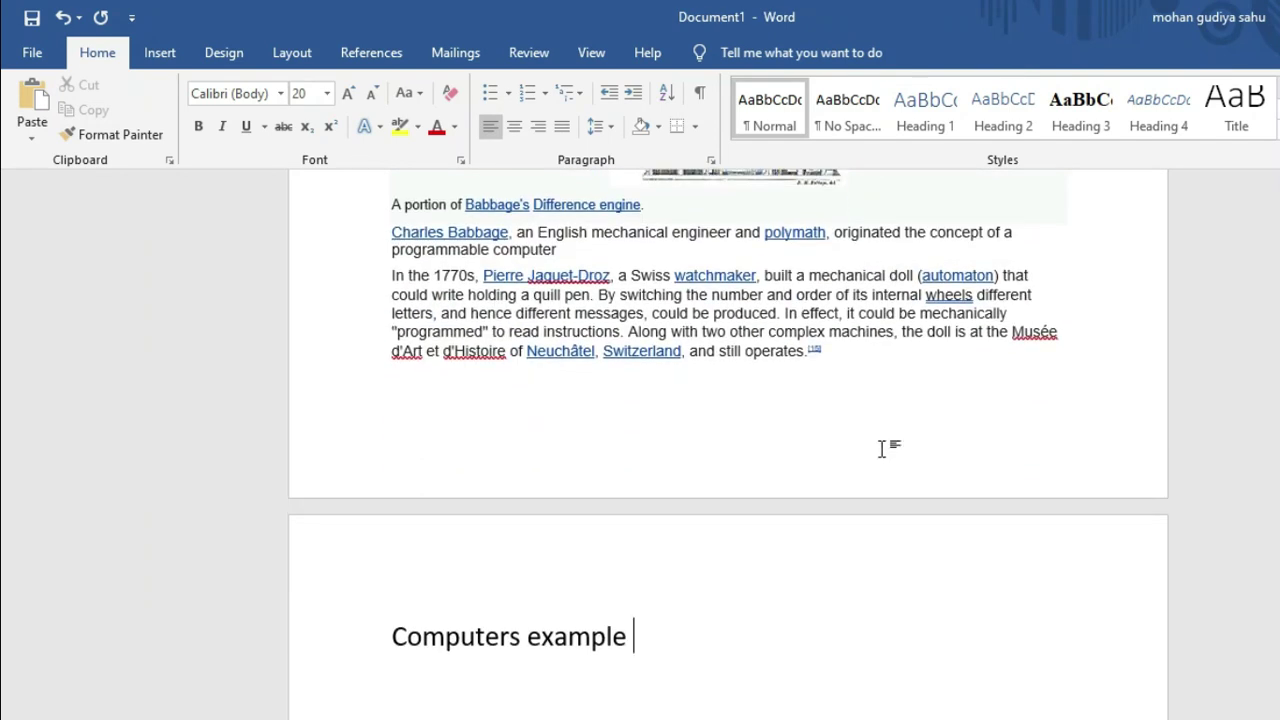
{"action": "scroll", "coordinate": [881, 449], "scroll_direction": "up", "scroll_amount": 1}
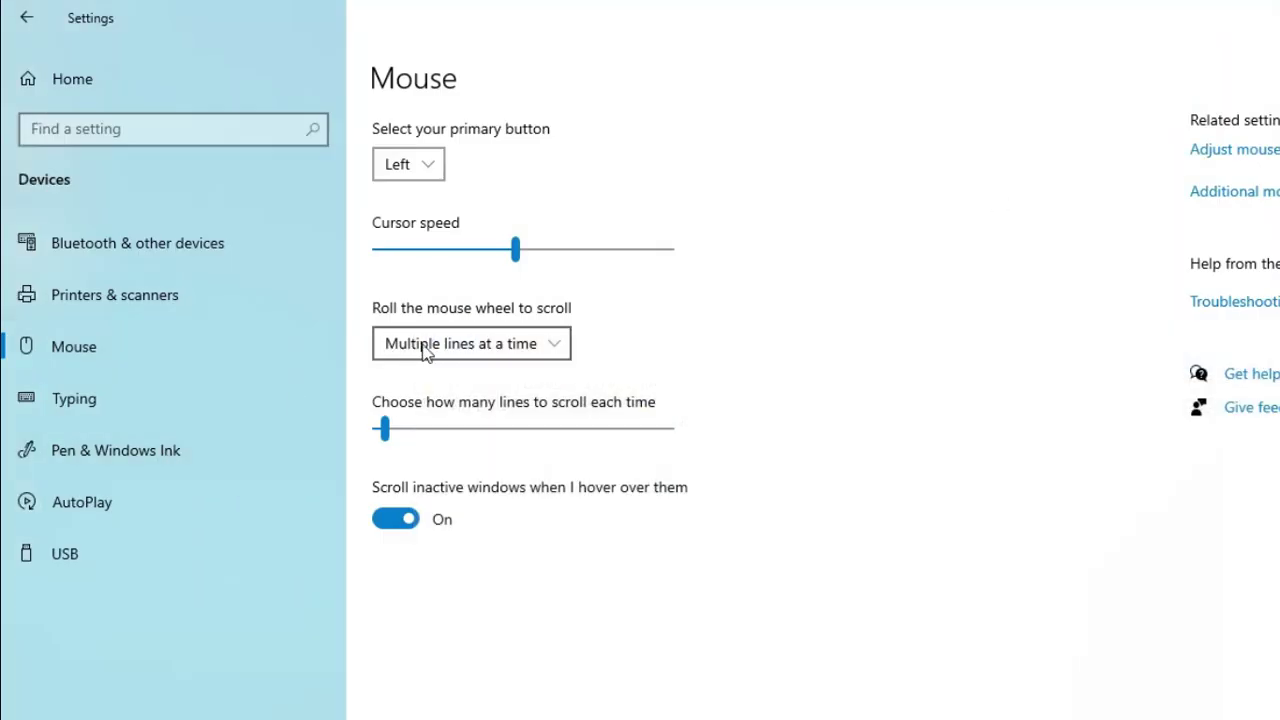
Step: Set the mouse wheel to scroll One screen at a time and test it on the Wikipedia page in Chrome
{"action": "left_click", "coordinate": [485, 350]}
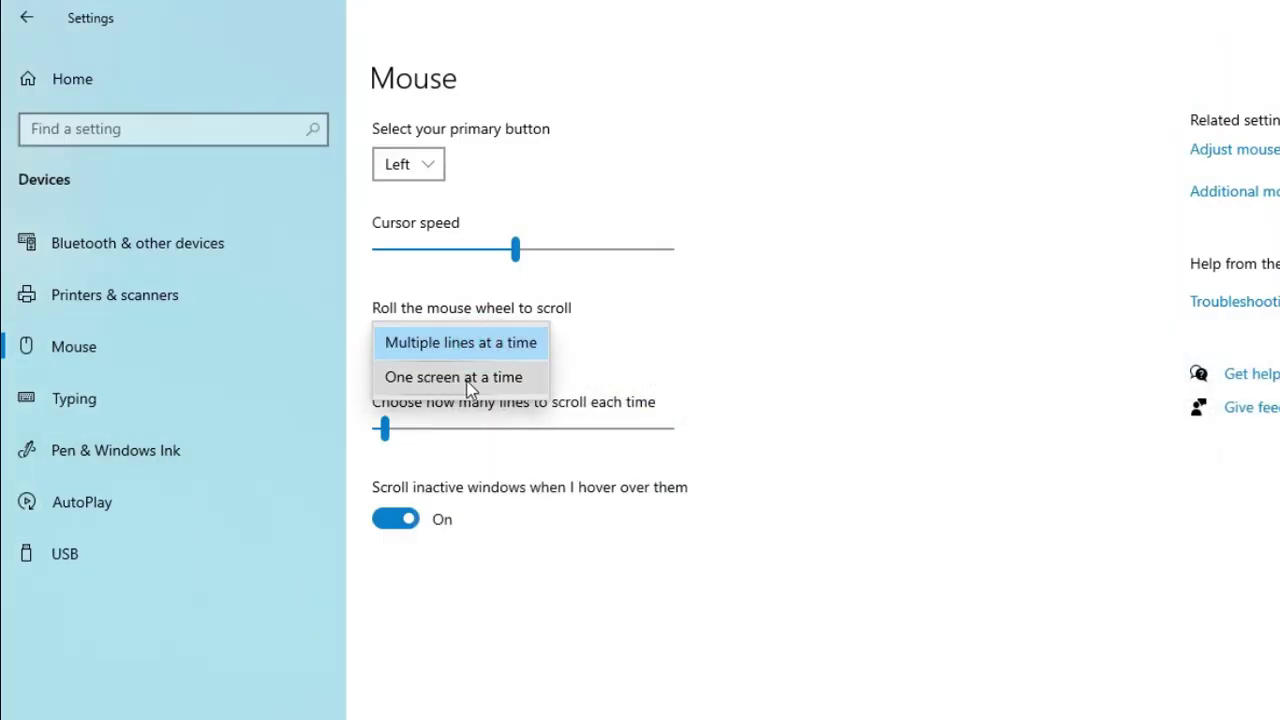
{"action": "left_click", "coordinate": [512, 382]}
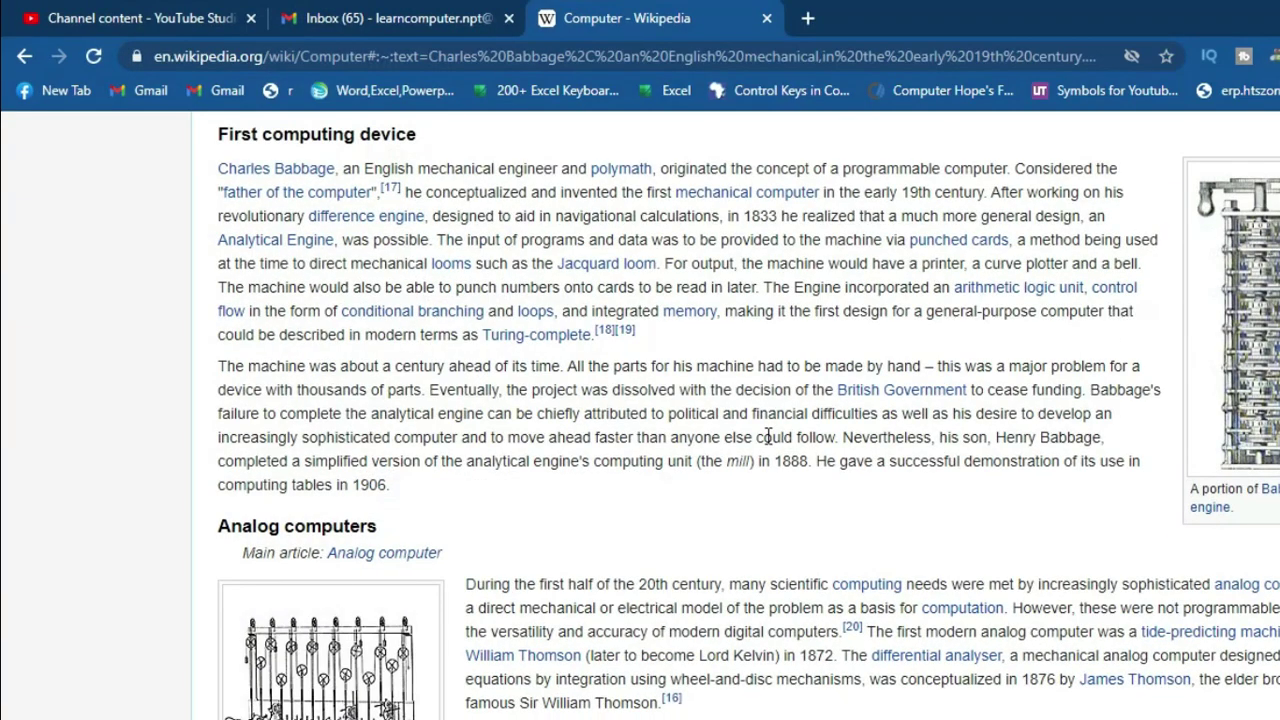
{"action": "scroll", "coordinate": [768, 437], "scroll_direction": "down", "scroll_amount": 2}
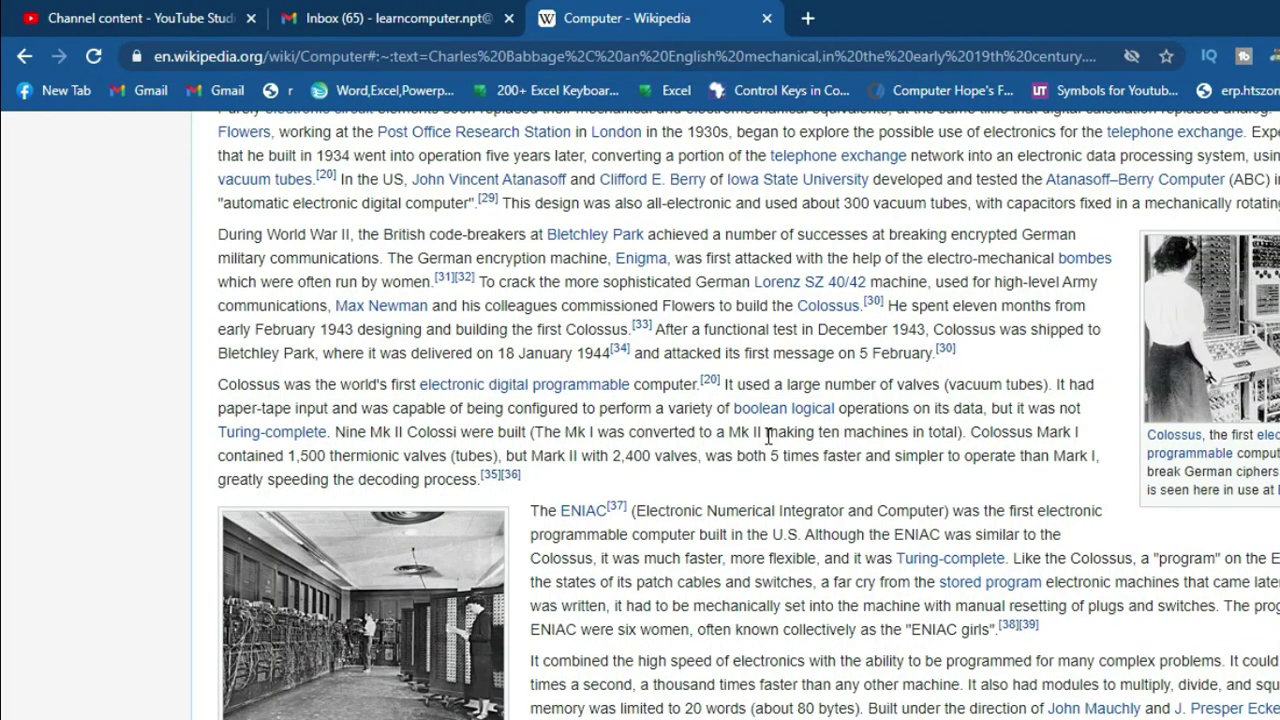
{"action": "scroll", "coordinate": [768, 437], "scroll_direction": "down", "scroll_amount": 5}
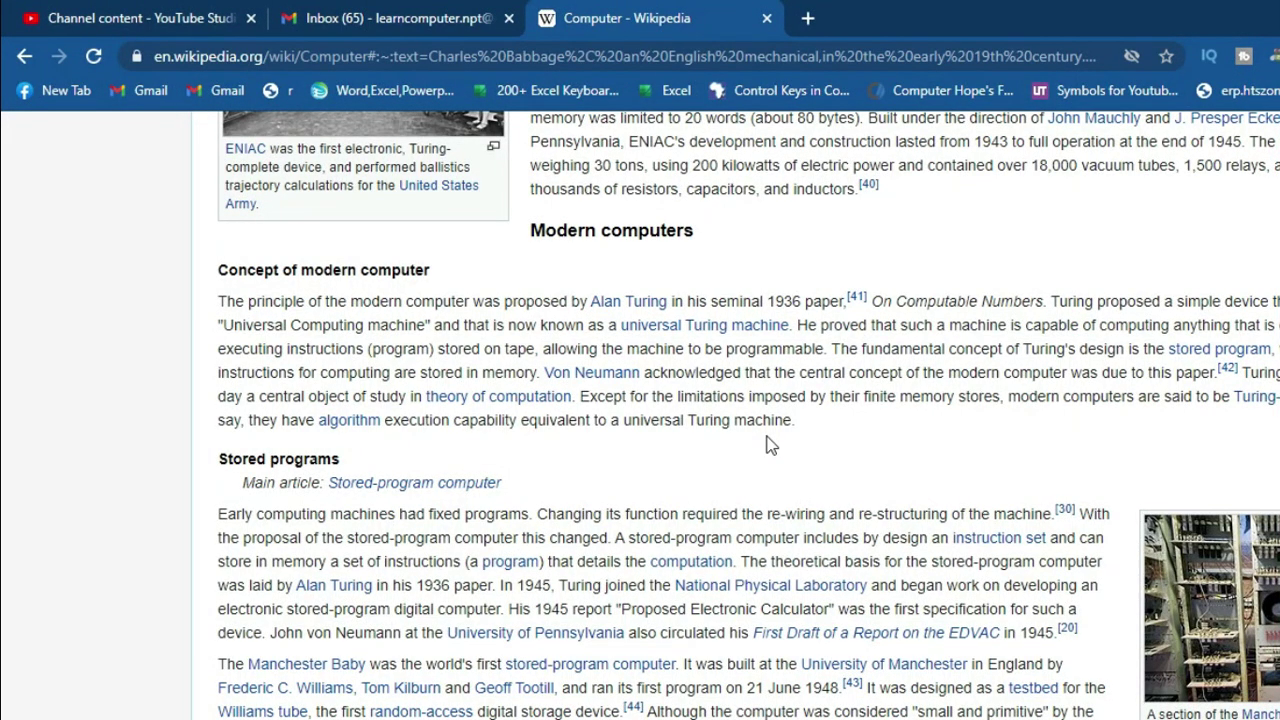
{"action": "scroll", "coordinate": [645, 415], "scroll_direction": "down", "scroll_amount": 5}
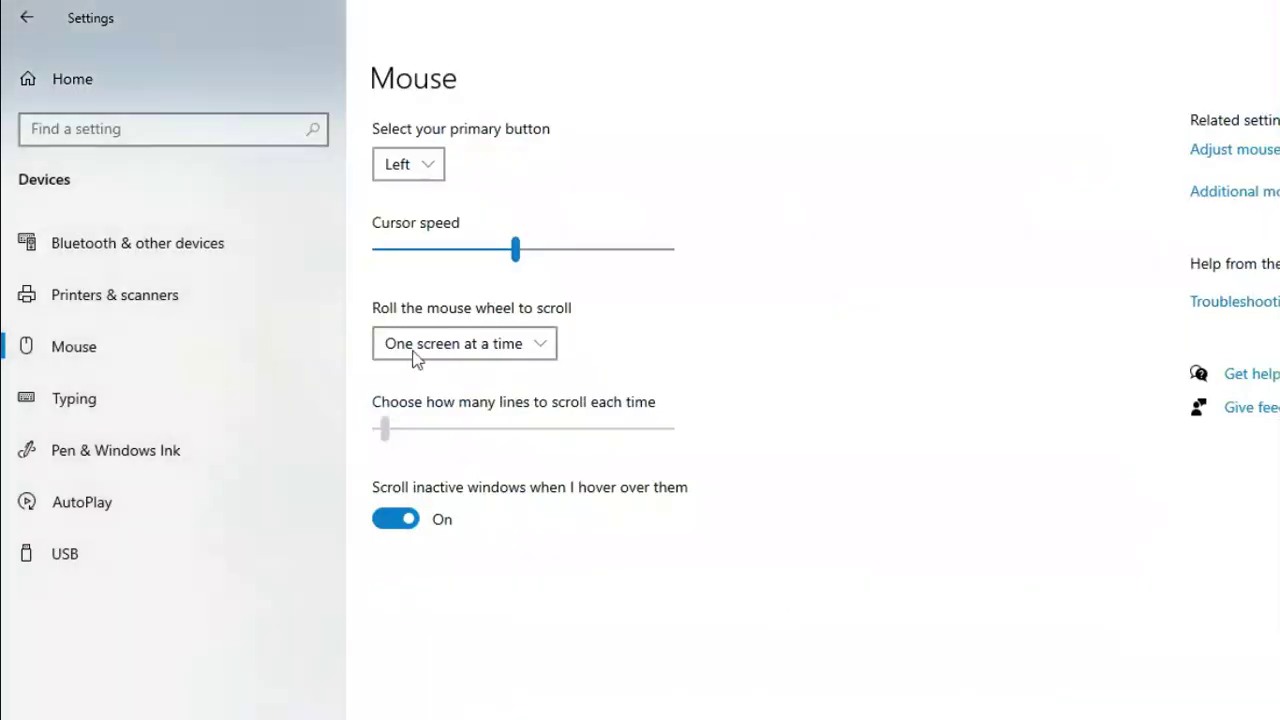
Step: Set the mouse wheel back to Multiple lines at a time and test scrolling on the Wikipedia page
{"action": "left_click", "coordinate": [457, 341]}
{"action": "left_click", "coordinate": [418, 310]}
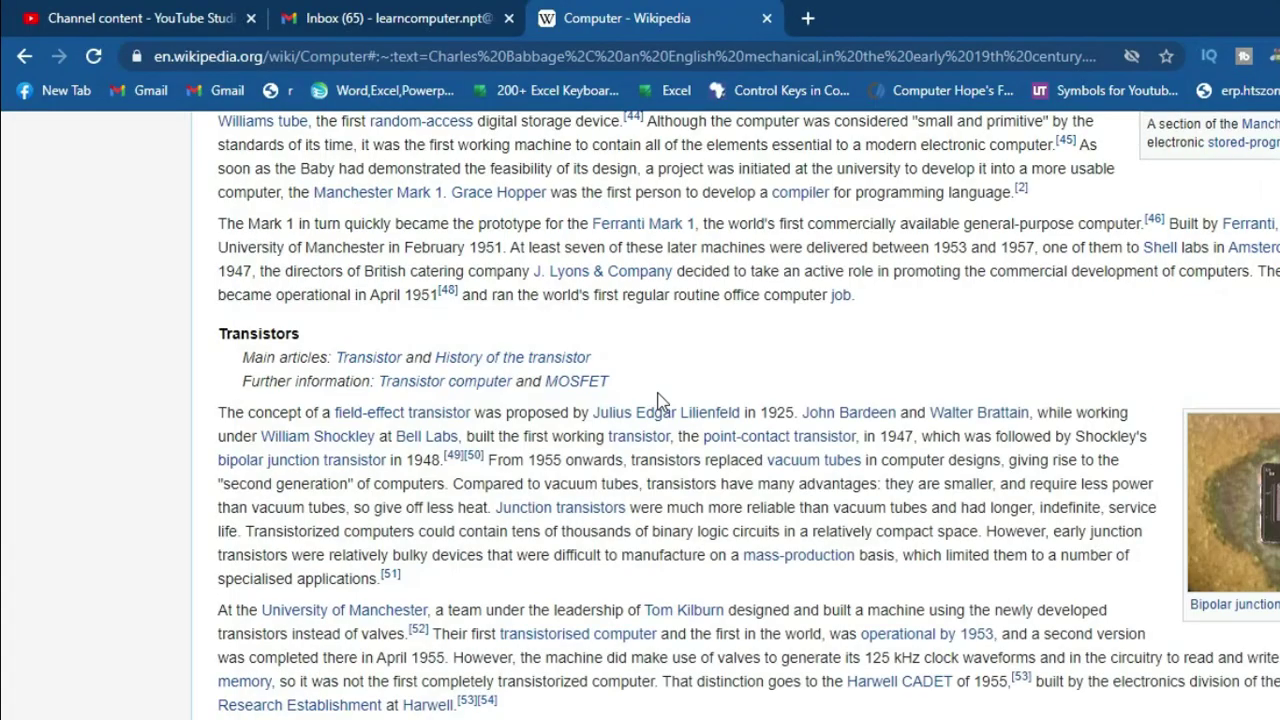
{"action": "scroll", "coordinate": [663, 400], "scroll_direction": "down", "scroll_amount": 4}
{"action": "scroll", "coordinate": [660, 392], "scroll_direction": "down", "scroll_amount": 3}
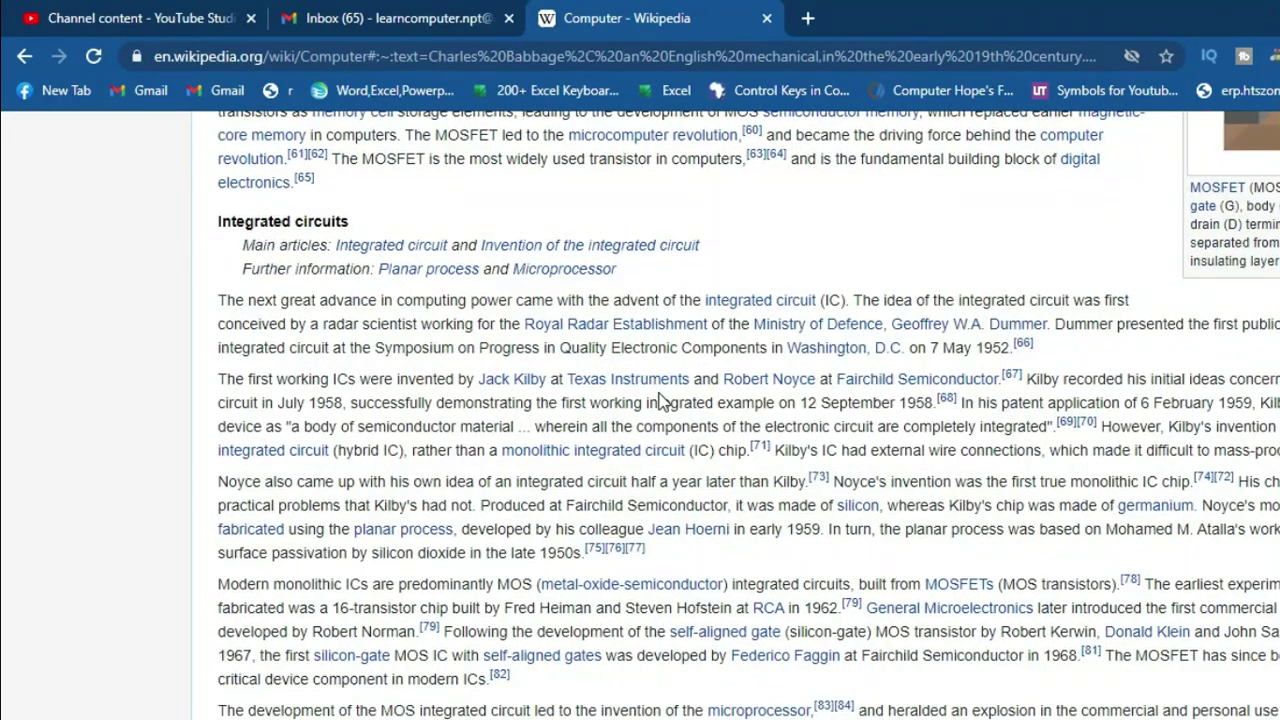
{"action": "scroll", "coordinate": [660, 400], "scroll_direction": "down", "scroll_amount": 1}
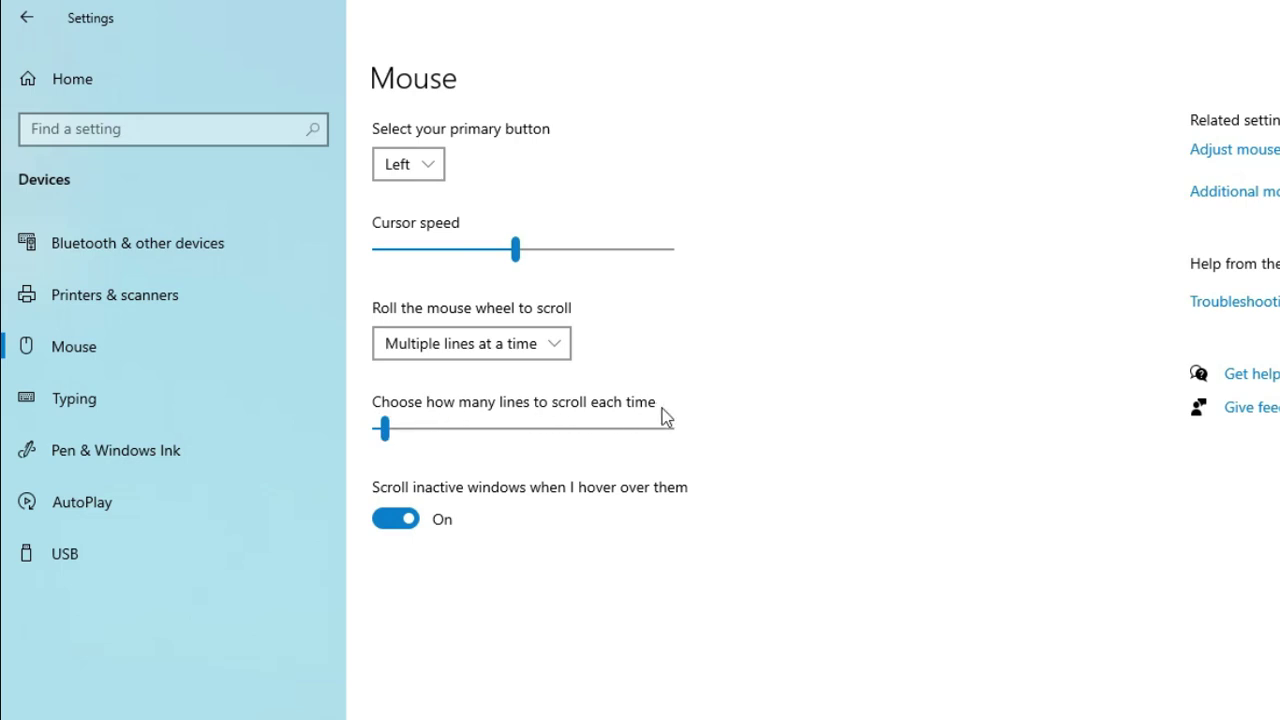
{"action": "mouse_move", "coordinate": [388, 441]}
{"action": "left_mouse_down"}
{"action": "mouse_move", "coordinate": [527, 441]}
{"action": "mouse_move", "coordinate": [390, 445]}
{"action": "left_mouse_up"}
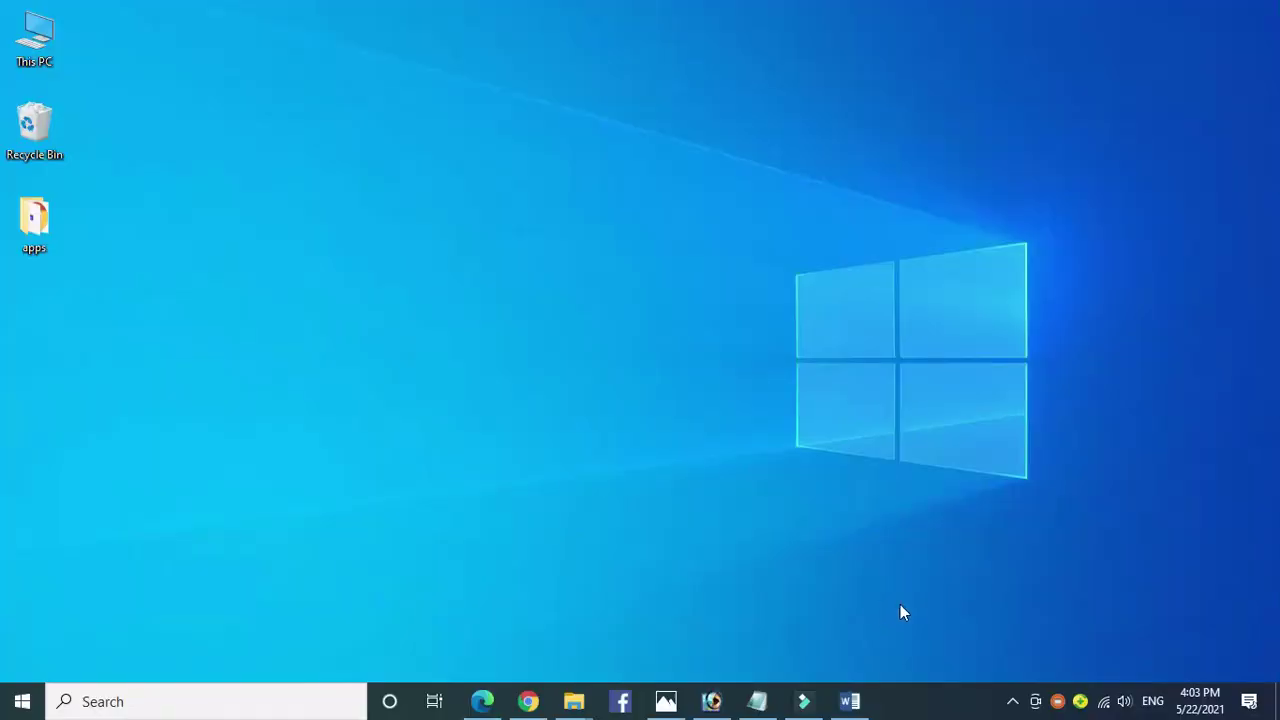
Step: Create and save a calendar event named Birthday invitation on Sunday, May 30, 2021, from 5:00 PM to 6:00 PM
{"action": "mouse_move", "coordinate": [1202, 706]}
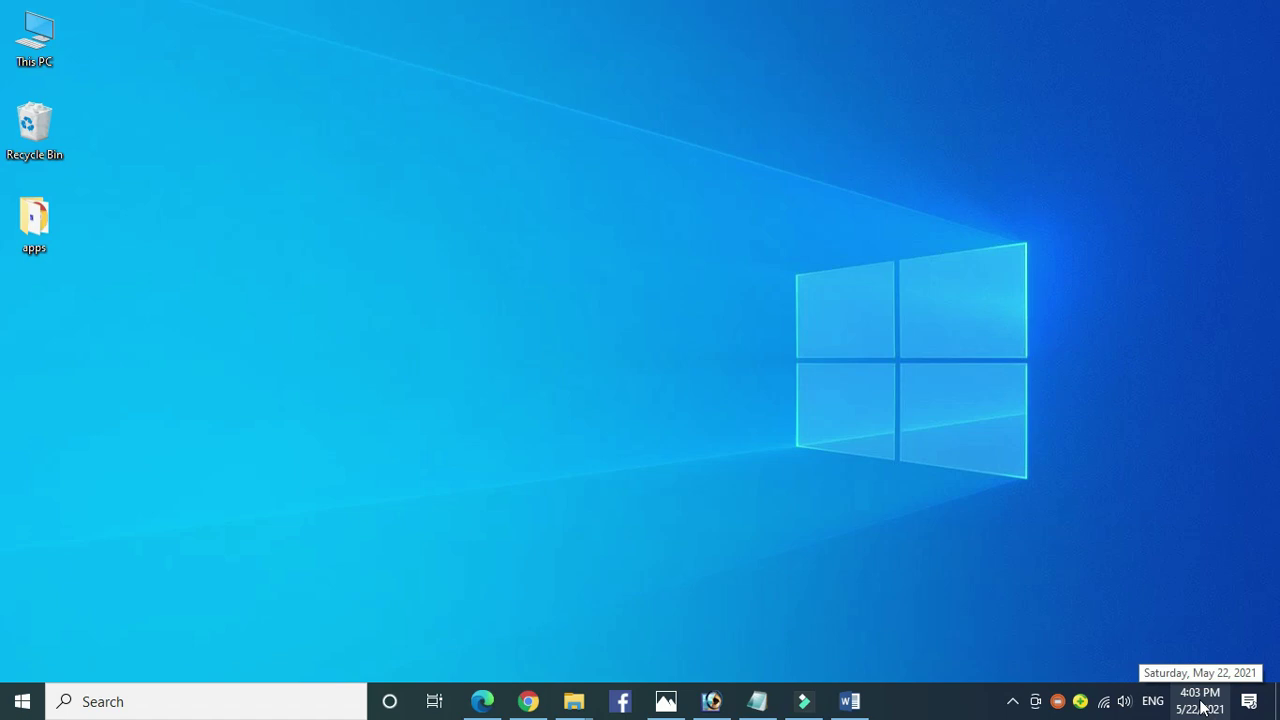
{"action": "left_click", "coordinate": [1202, 706]}
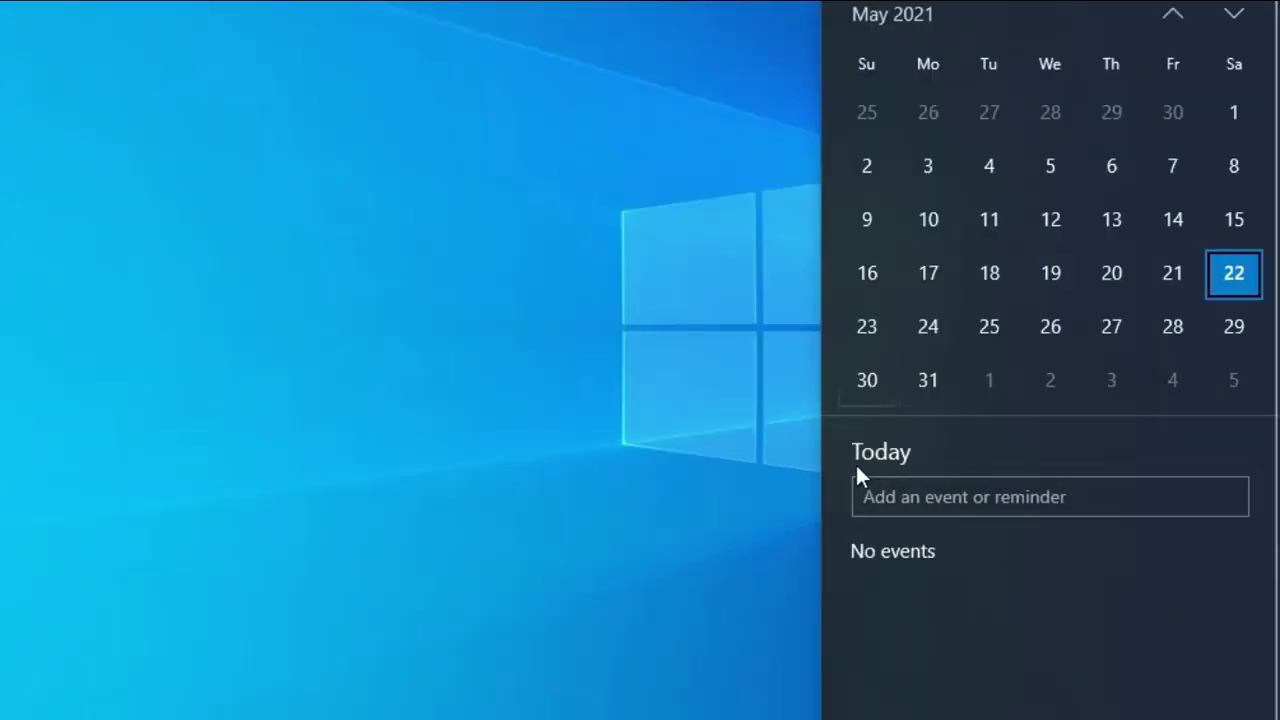
{"action": "left_click", "coordinate": [893, 505]}
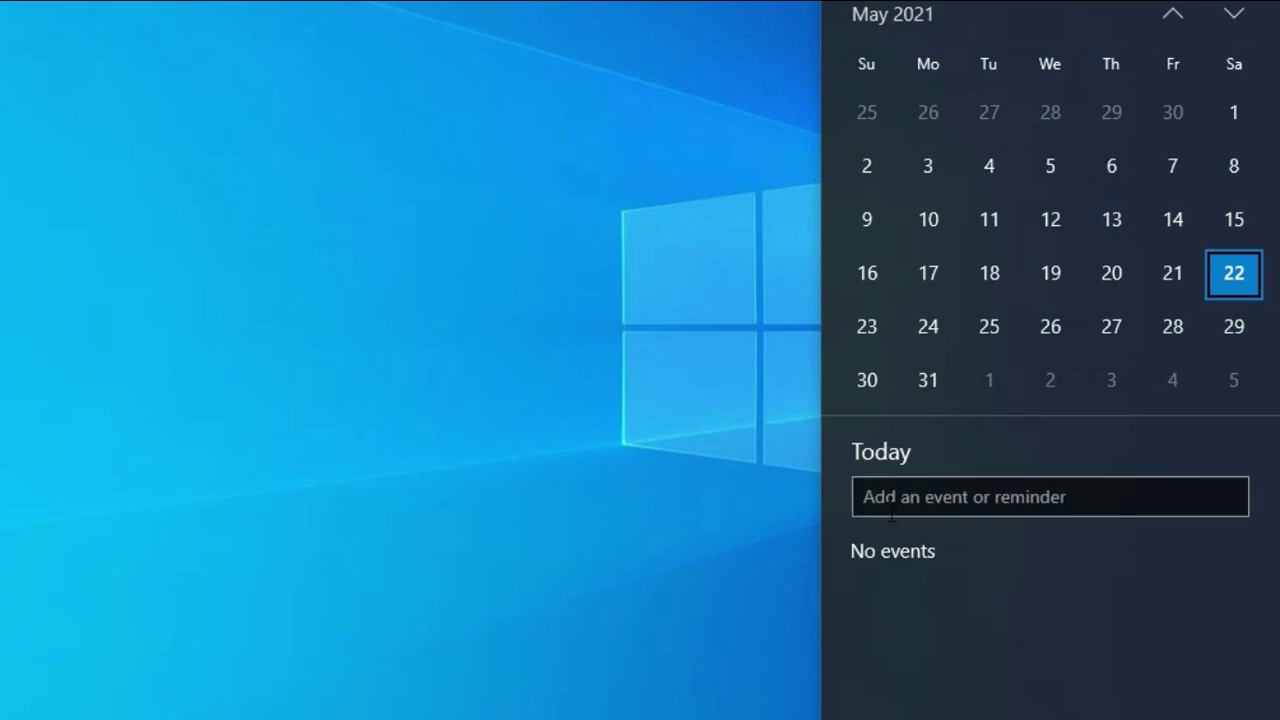
{"action": "left_click", "coordinate": [866, 384]}
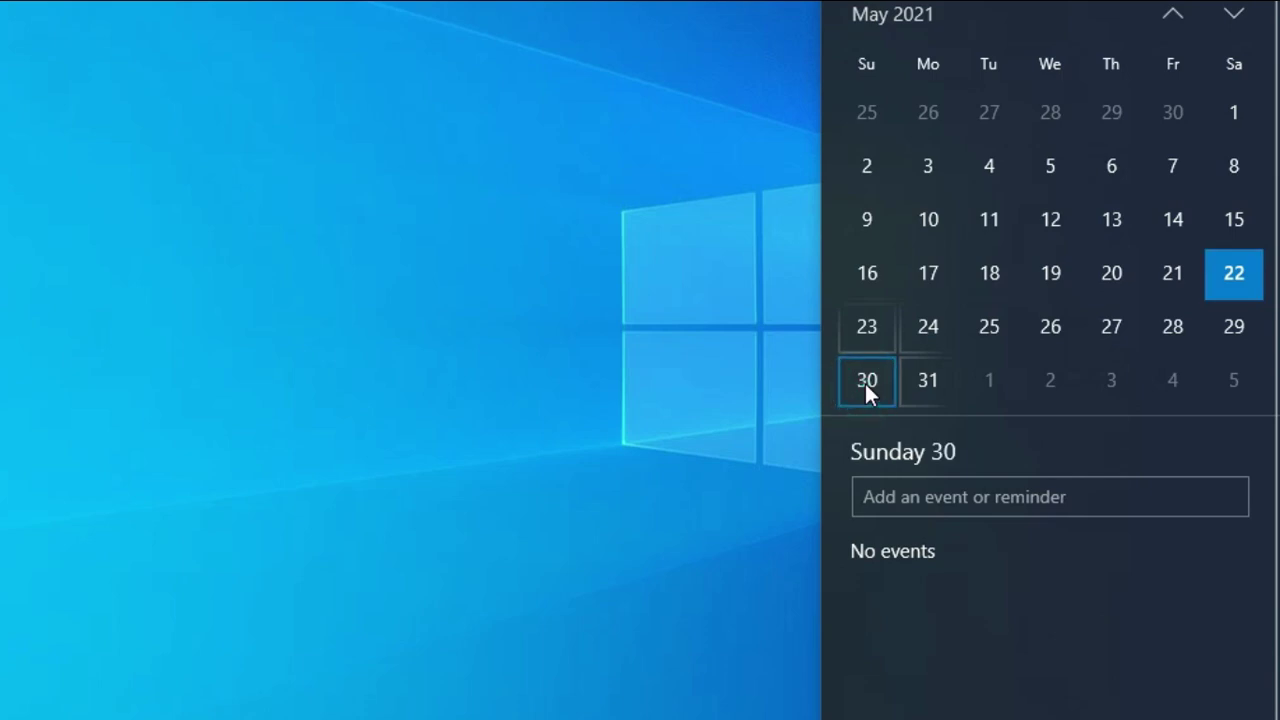
{"action": "left_click", "coordinate": [861, 497]}
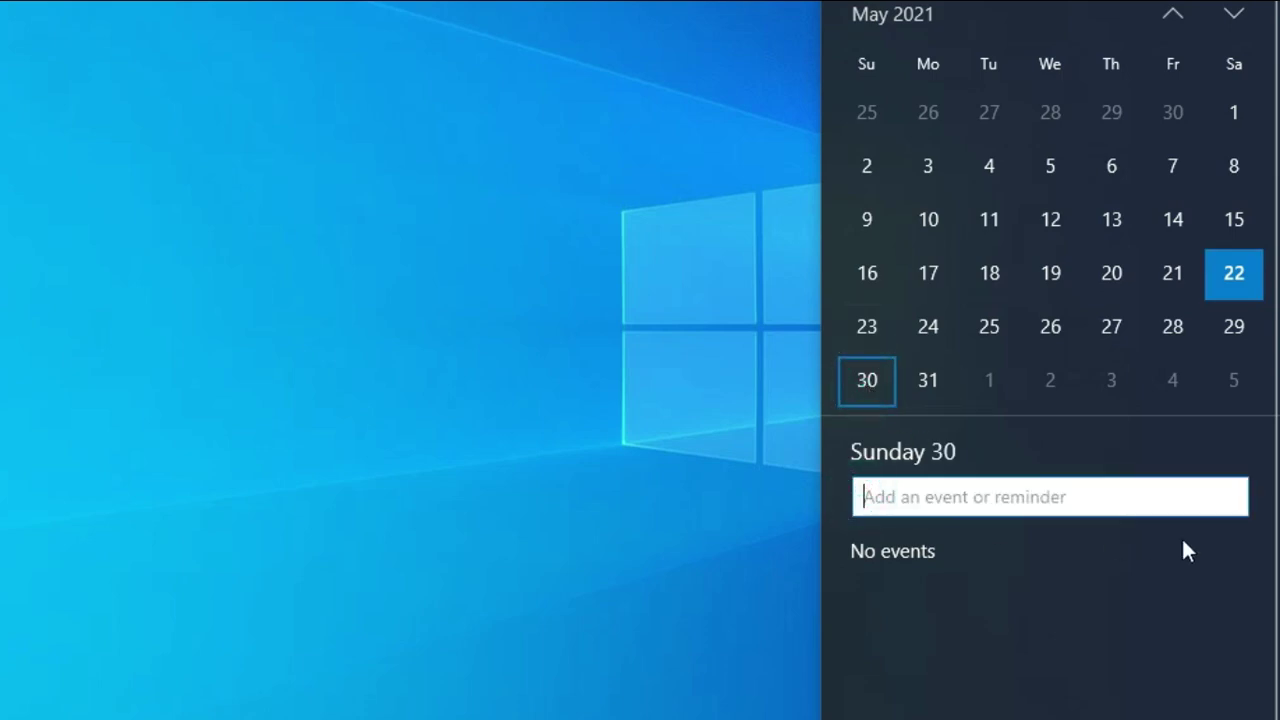
{"action": "type", "text": "Birthday invitation"}
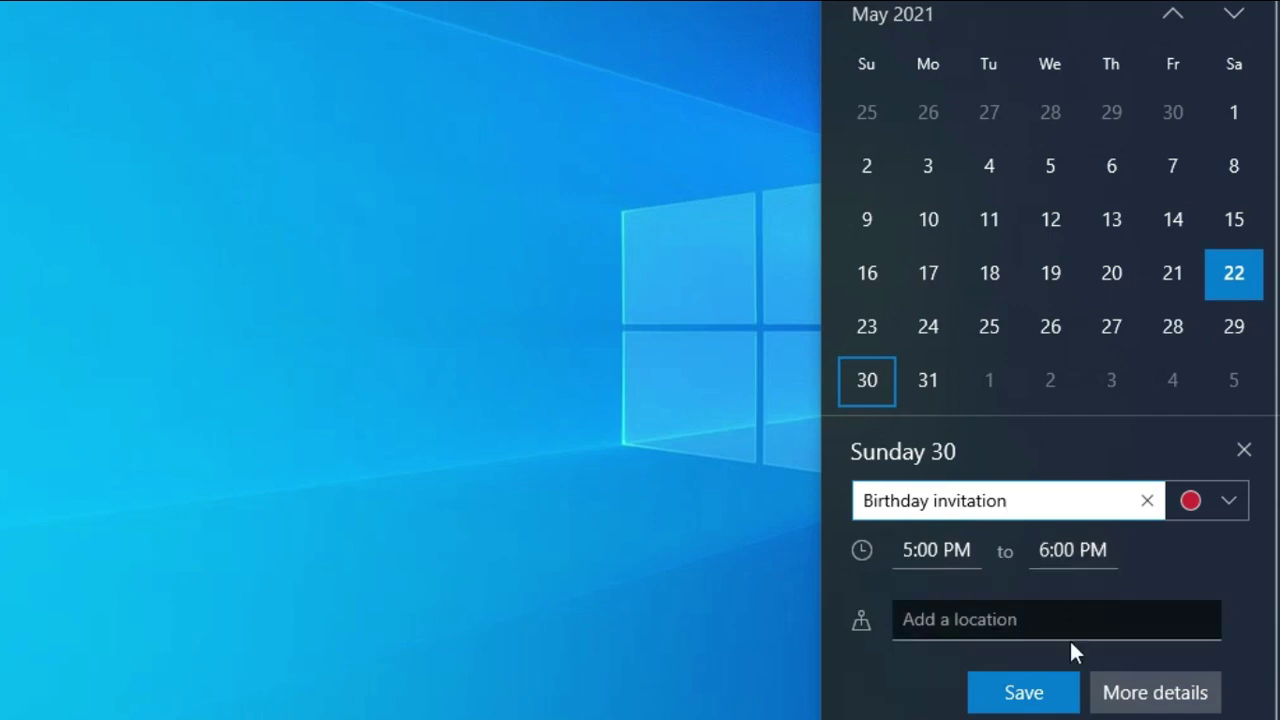
{"action": "left_click", "coordinate": [1024, 694]}
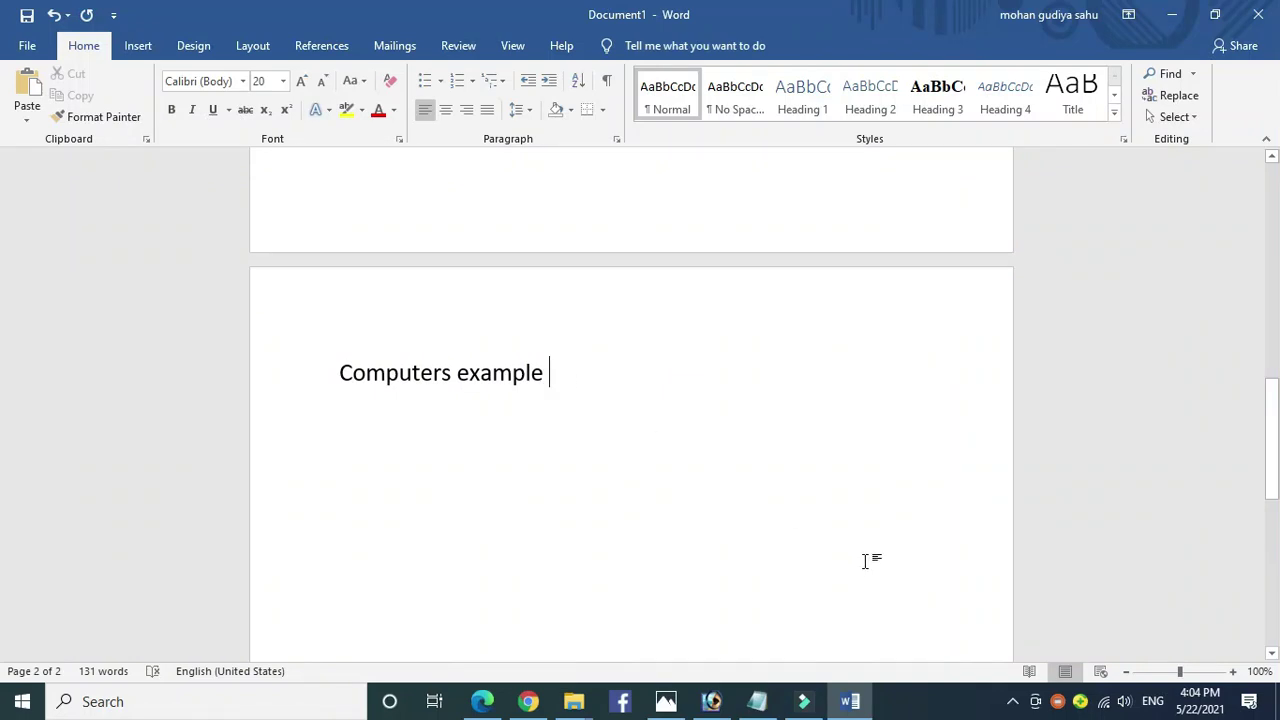
Step: Turn on the text cursor indicator in the Ease of Access settings and test it by entering a row of v's in Word
{"action": "left_click", "coordinate": [22, 701]}
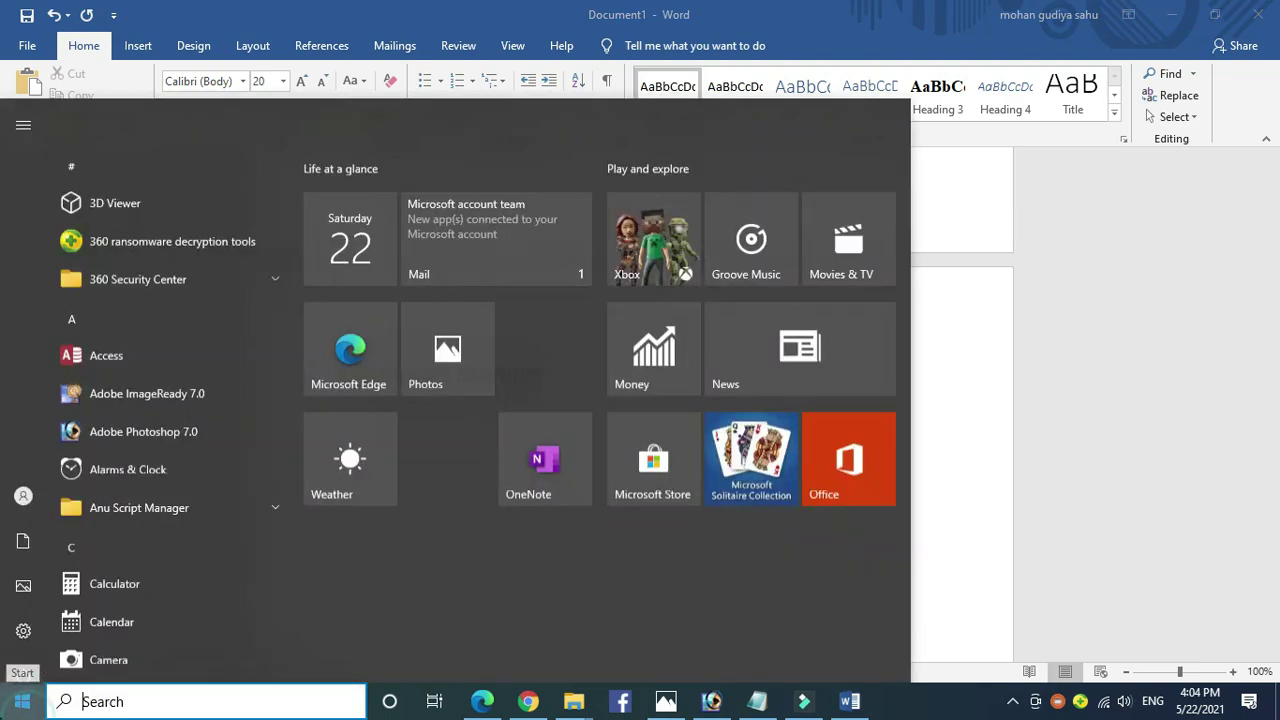
{"action": "left_click", "coordinate": [19, 615]}
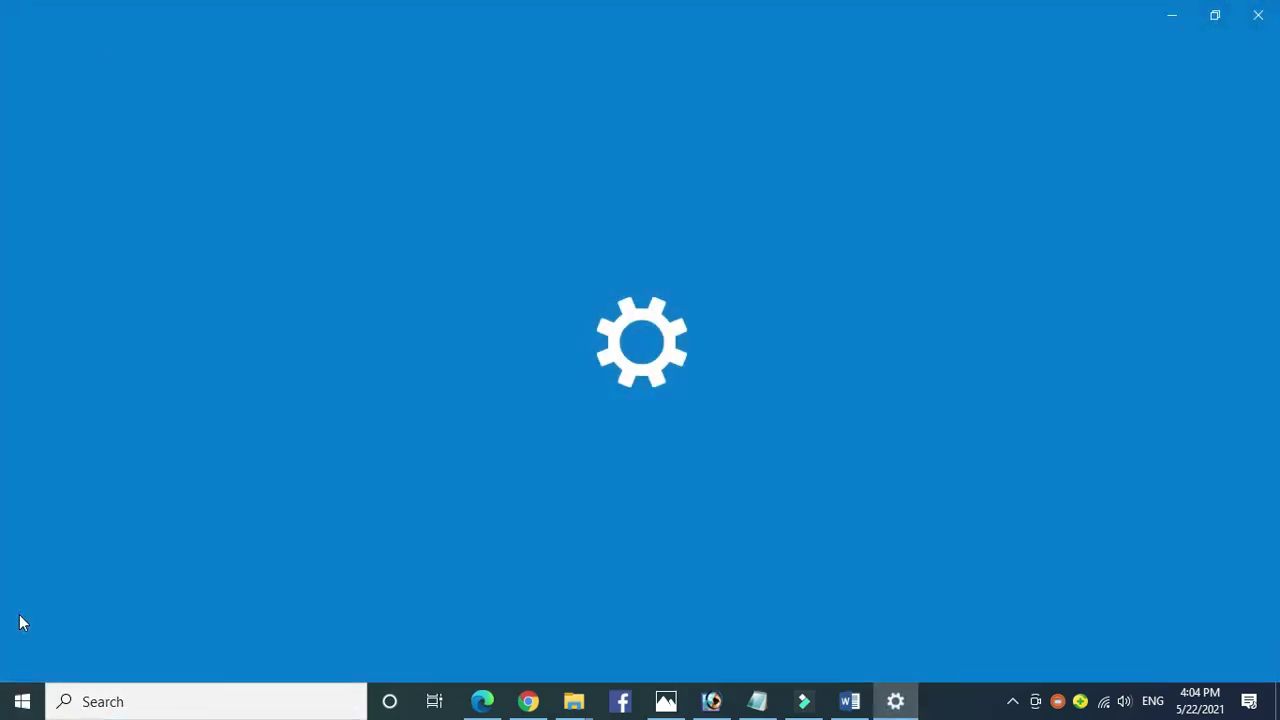
{"action": "left_click", "coordinate": [1141, 433]}
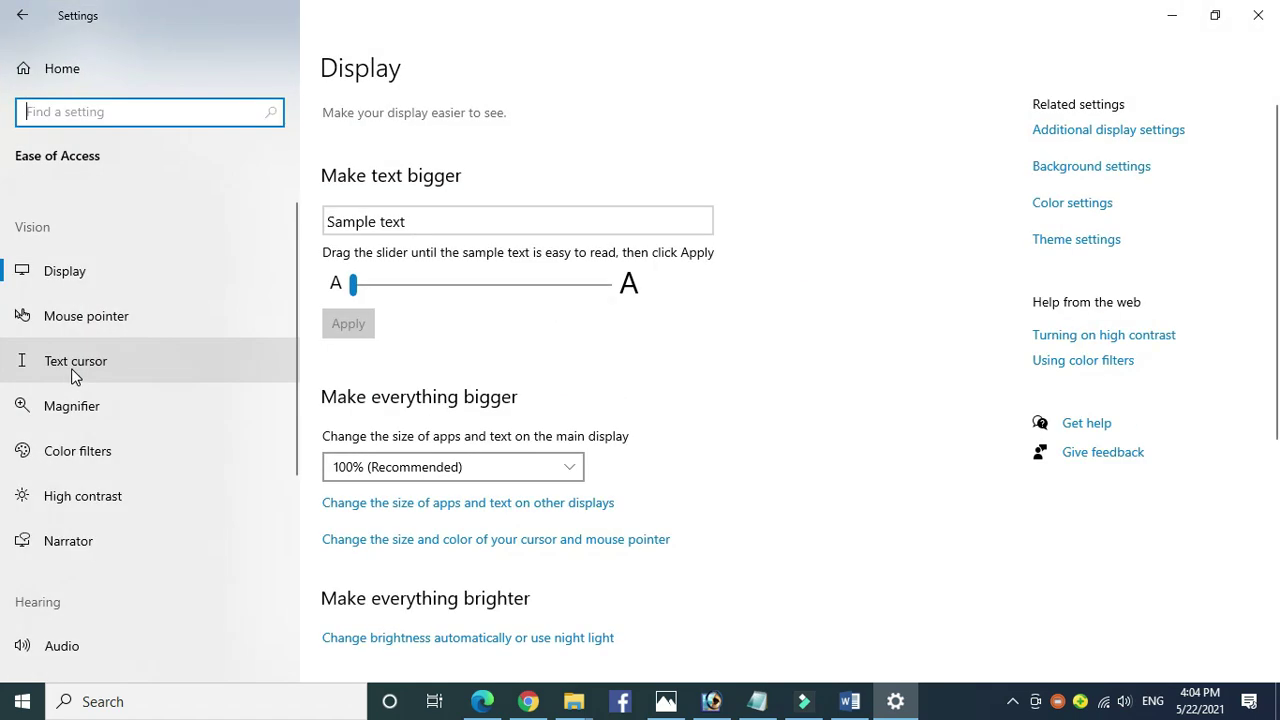
{"action": "left_click", "coordinate": [73, 375]}
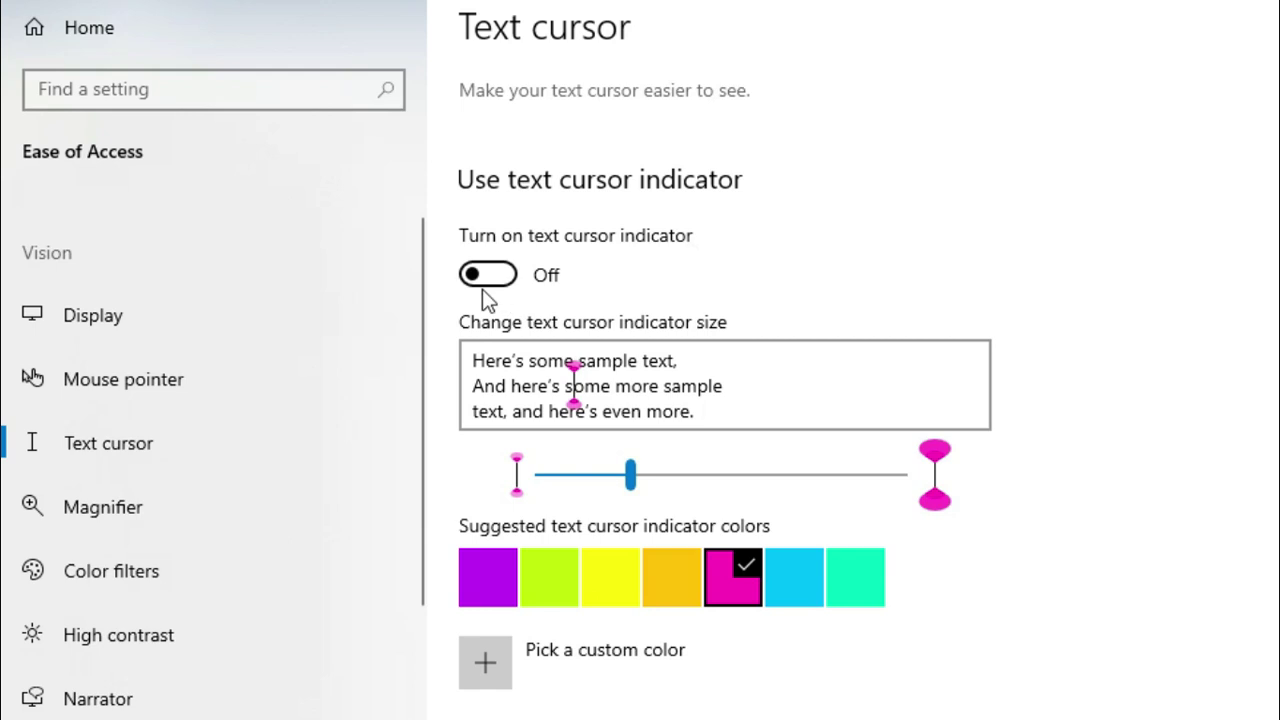
{"action": "left_click", "coordinate": [490, 276]}
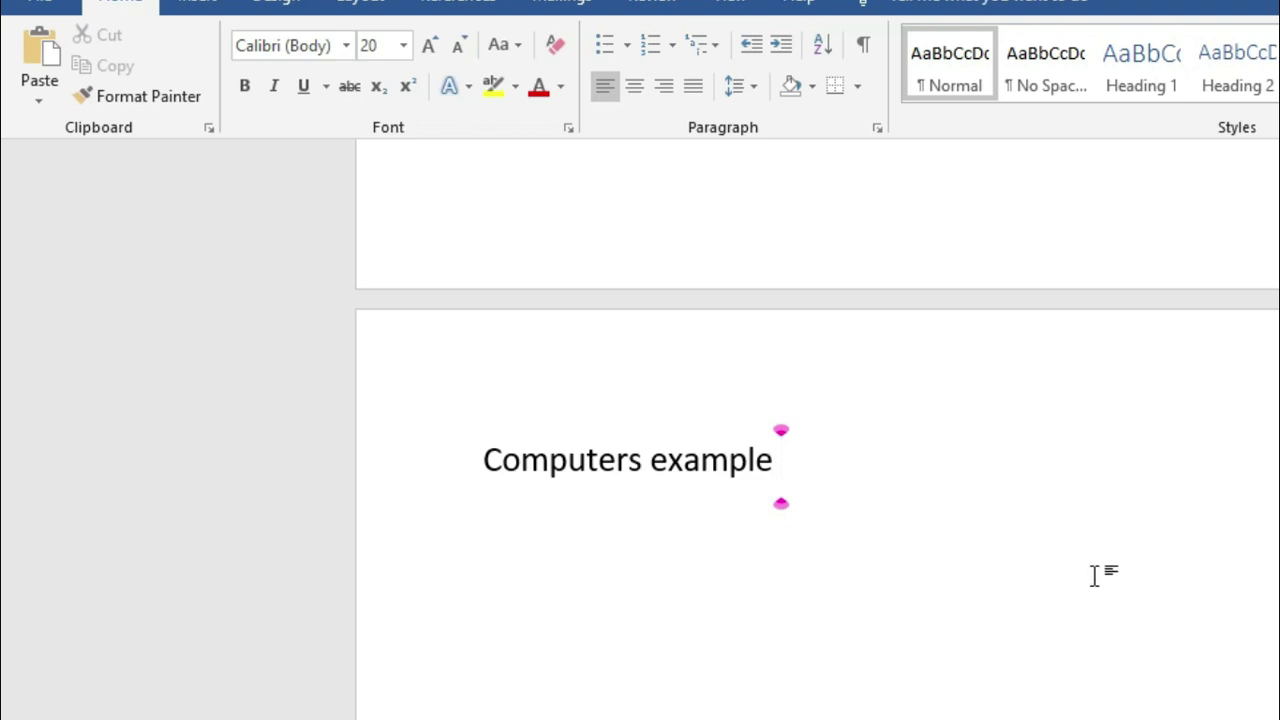
{"action": "type", "text": "vvvvvvvvvvvv"}
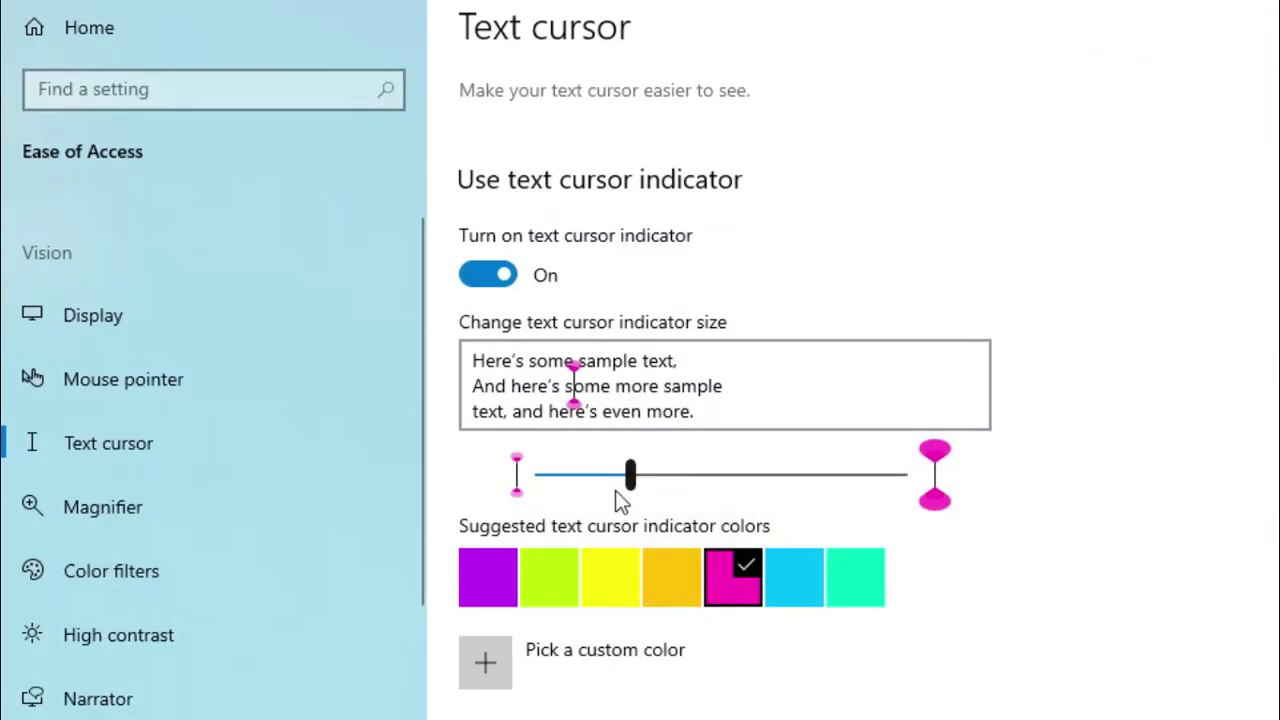
Step: Enlarge the text cursor indicator to about three quarters of its size range and try yellow before choosing pink
{"action": "left_click_drag", "start_coordinate": [627, 473], "coordinate": [812, 482]}
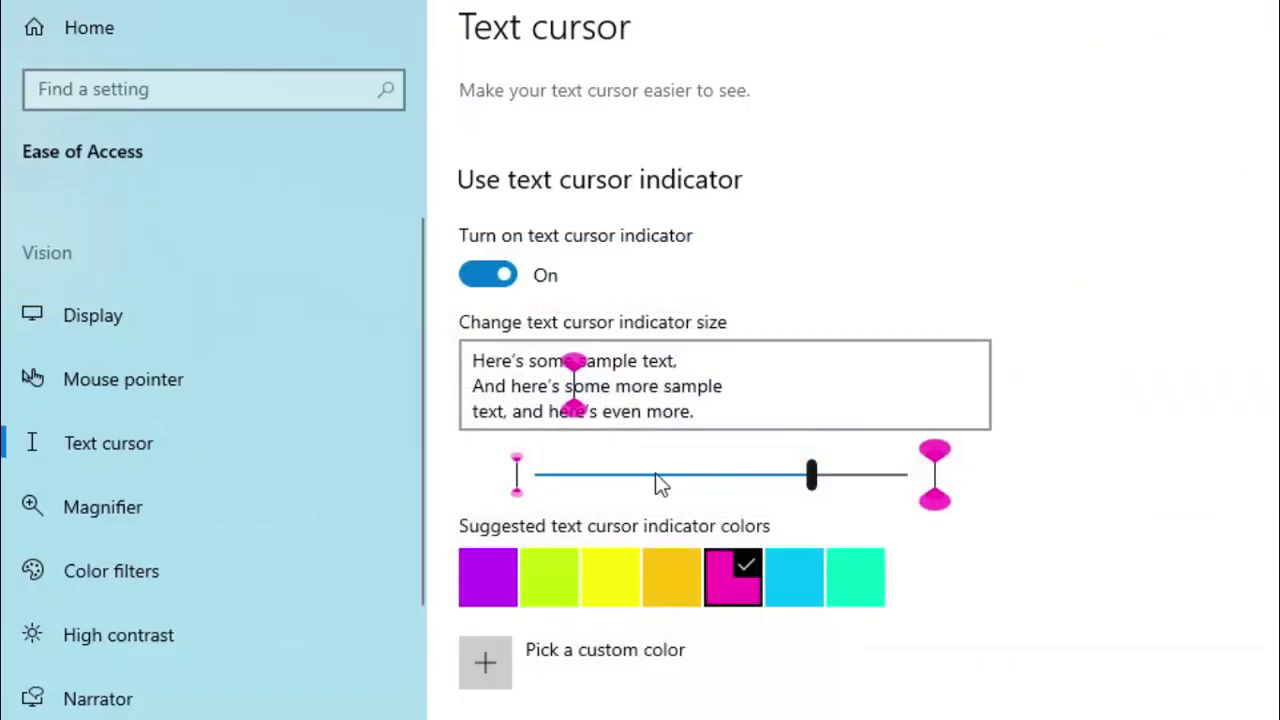
{"action": "left_click", "coordinate": [625, 605]}
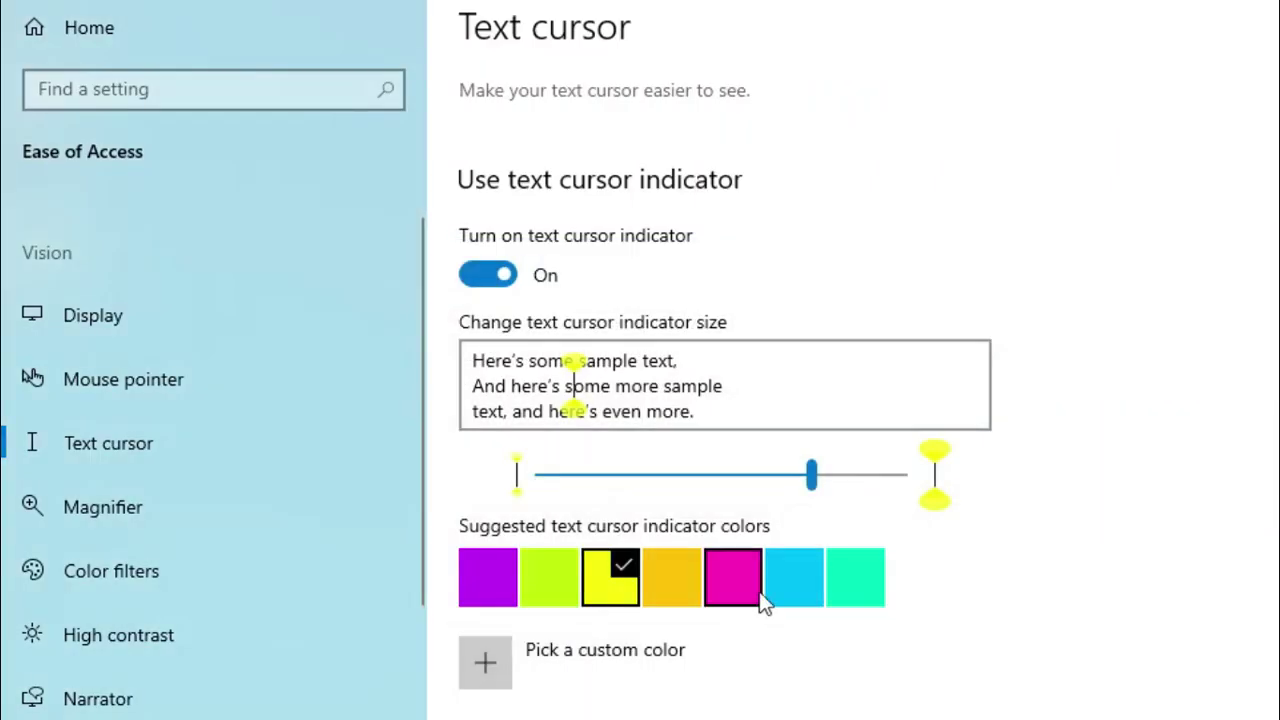
{"action": "left_click", "coordinate": [722, 580]}
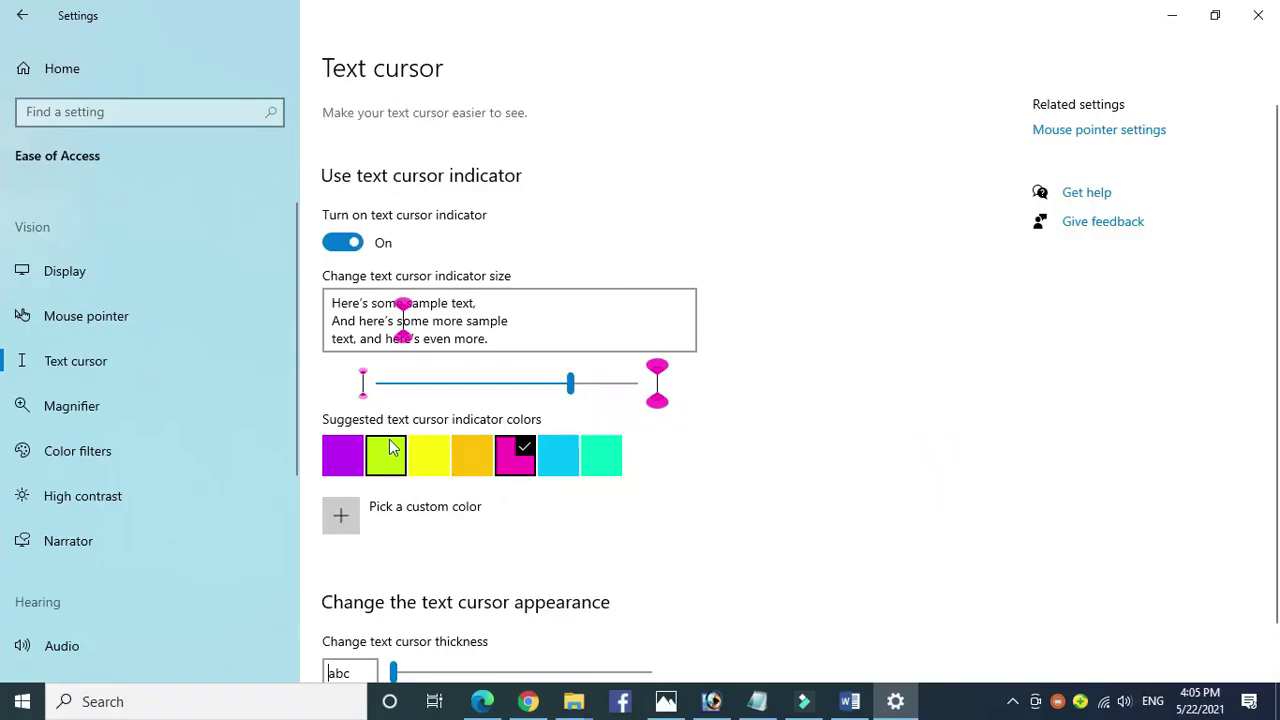
Step: Give the text cursor indicator a custom red color
{"action": "scroll", "coordinate": [380, 472], "scroll_direction": "down", "scroll_amount": 1}
{"action": "left_click", "coordinate": [340, 457]}
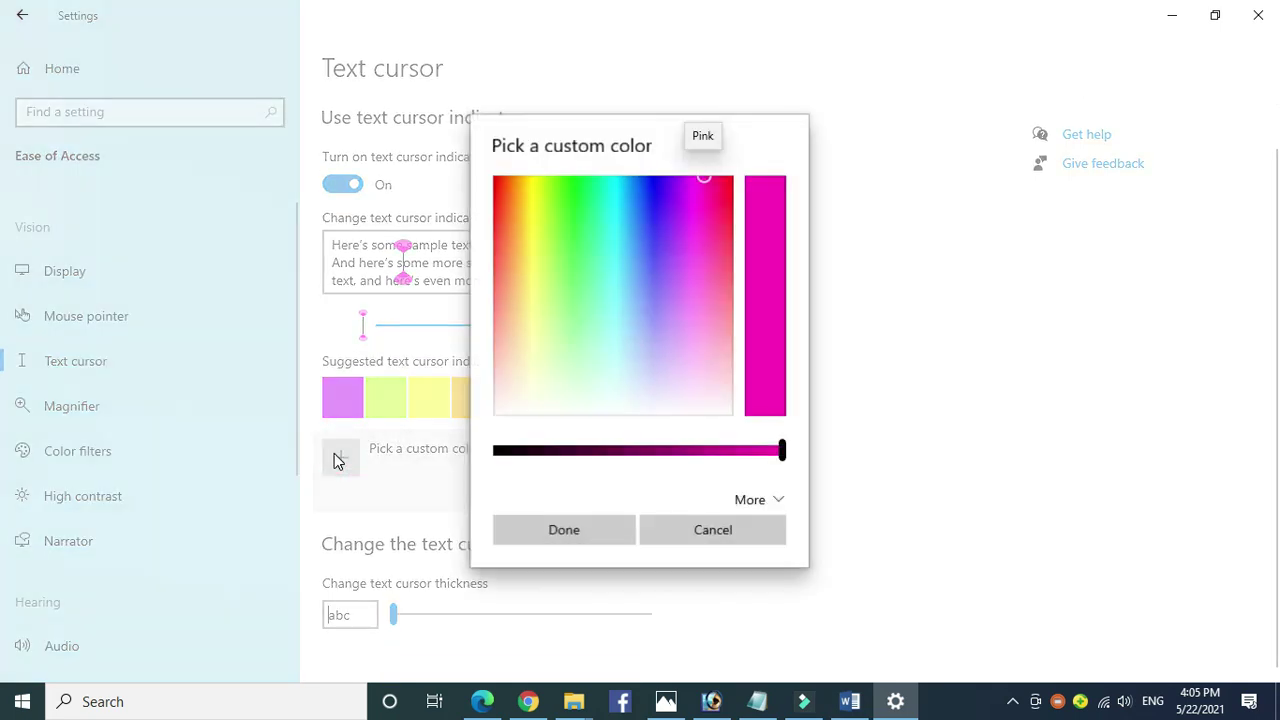
{"action": "left_click_drag", "start_coordinate": [510, 196], "coordinate": [474, 218]}
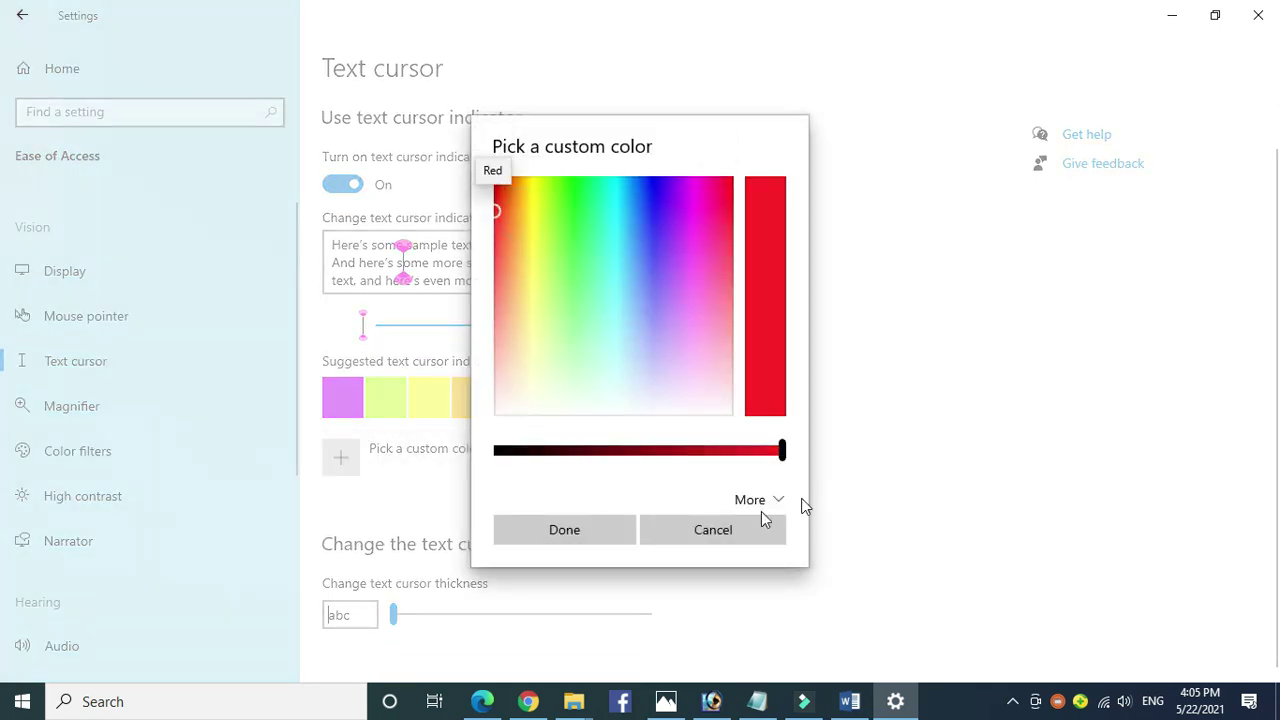
{"action": "left_click", "coordinate": [580, 533]}
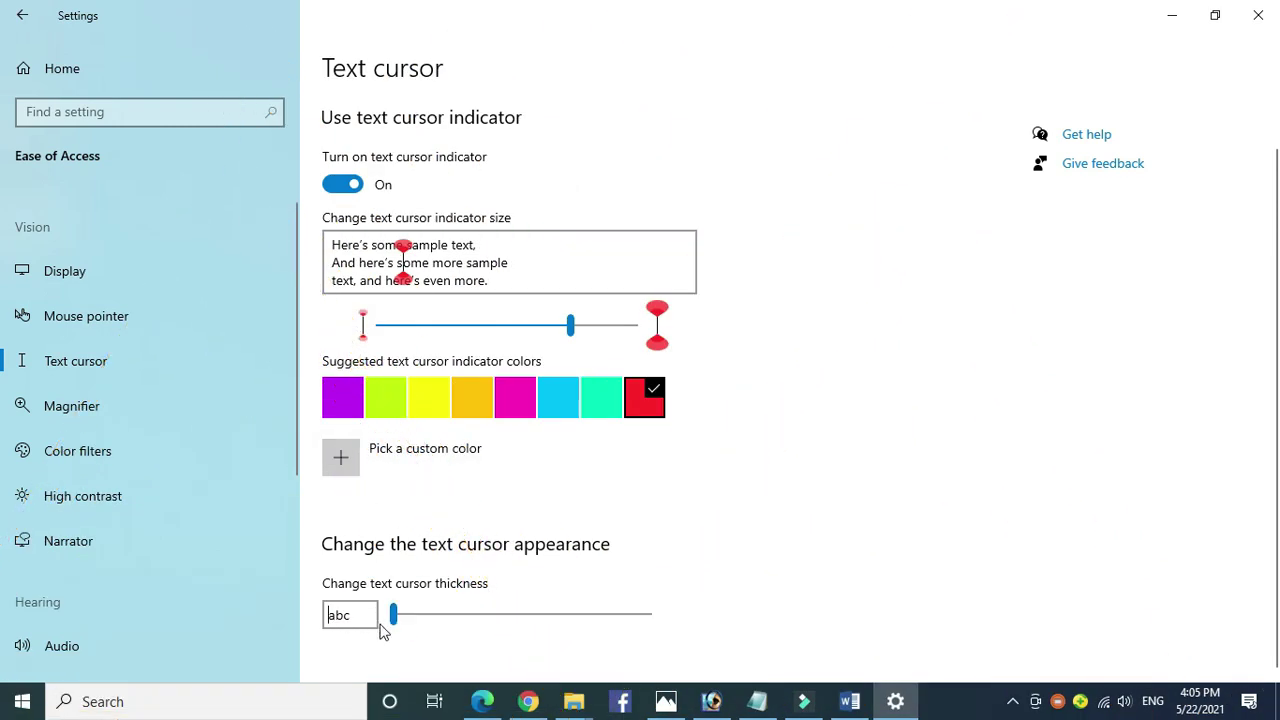
Step: Make the text cursor slightly thicker, check it in the Word document, and minimize the Word and Settings windows
{"action": "mouse_move", "coordinate": [396, 622]}
{"action": "left_mouse_down"}
{"action": "mouse_move", "coordinate": [449, 622]}
{"action": "mouse_move", "coordinate": [410, 622]}
{"action": "left_mouse_up"}
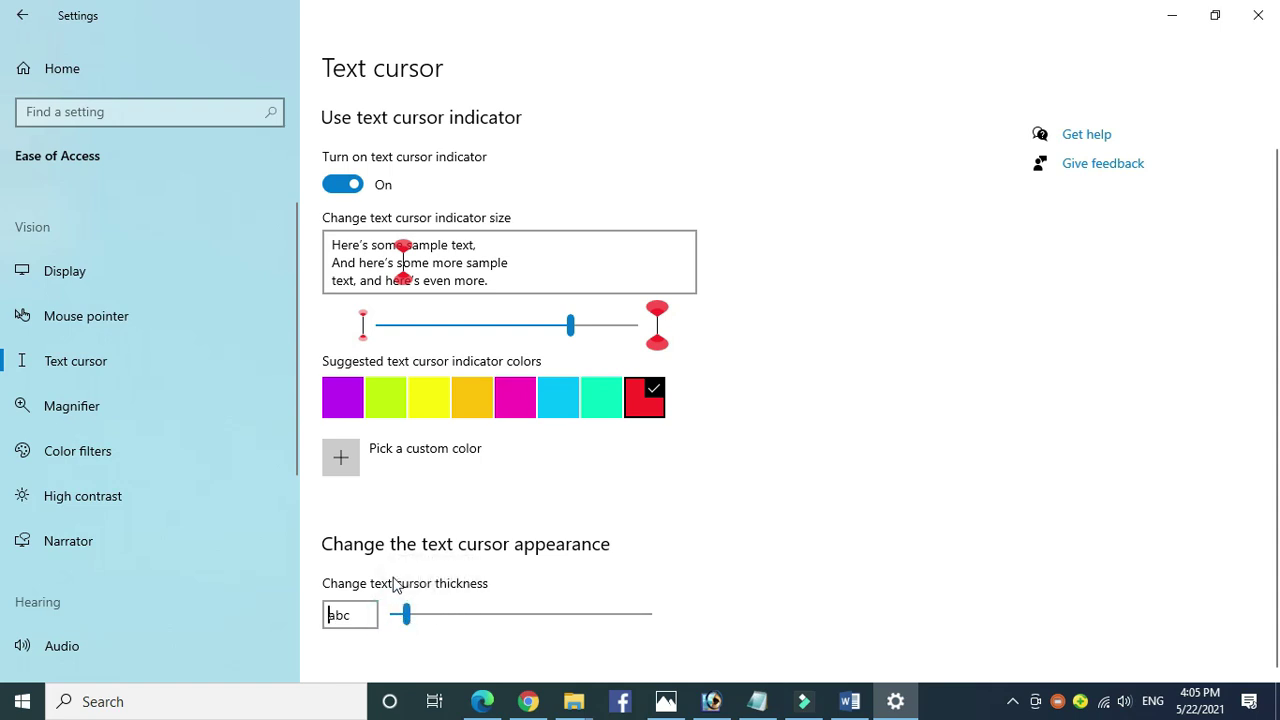
{"action": "left_click", "coordinate": [849, 704]}
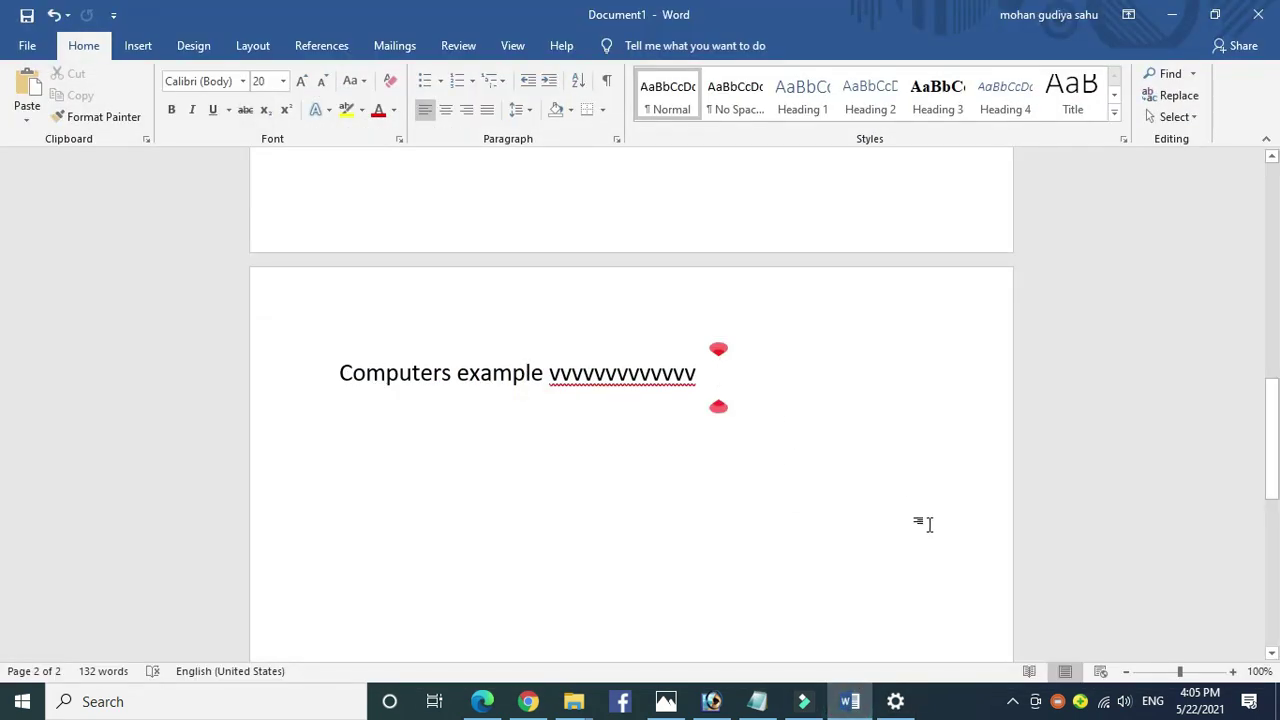
{"action": "left_click", "coordinate": [1172, 16]}
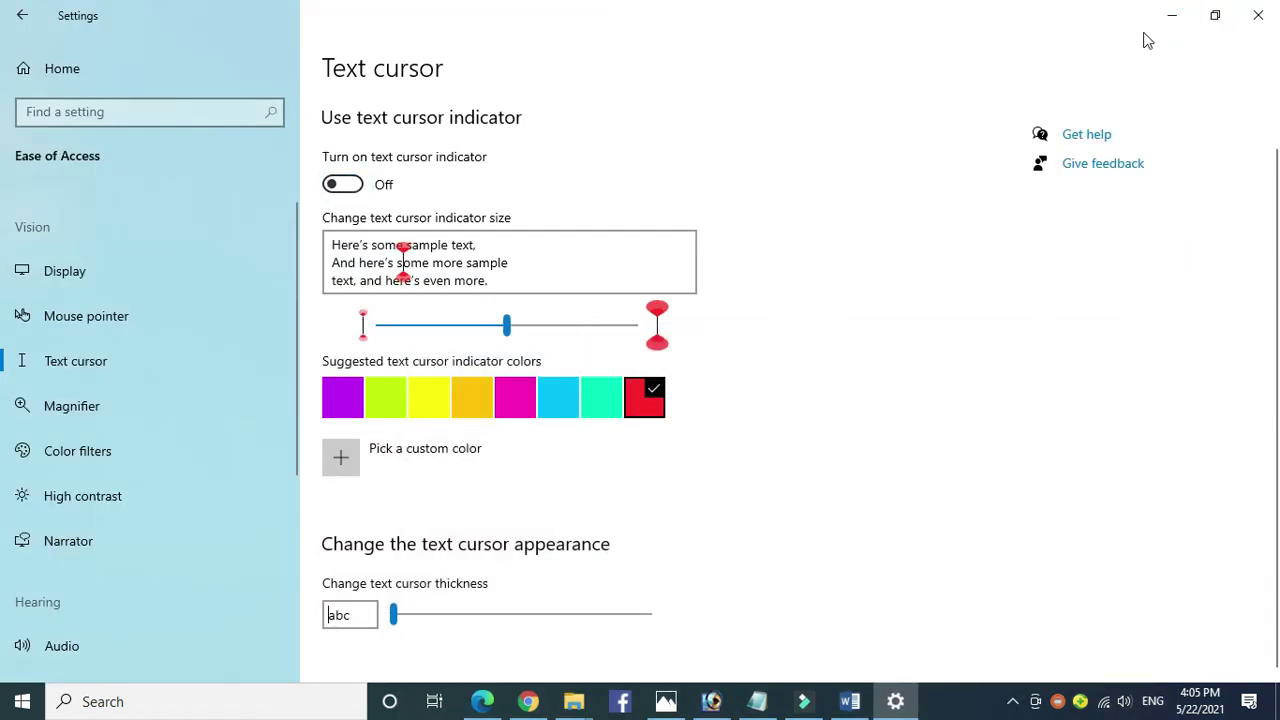
{"action": "left_click", "coordinate": [1170, 16]}
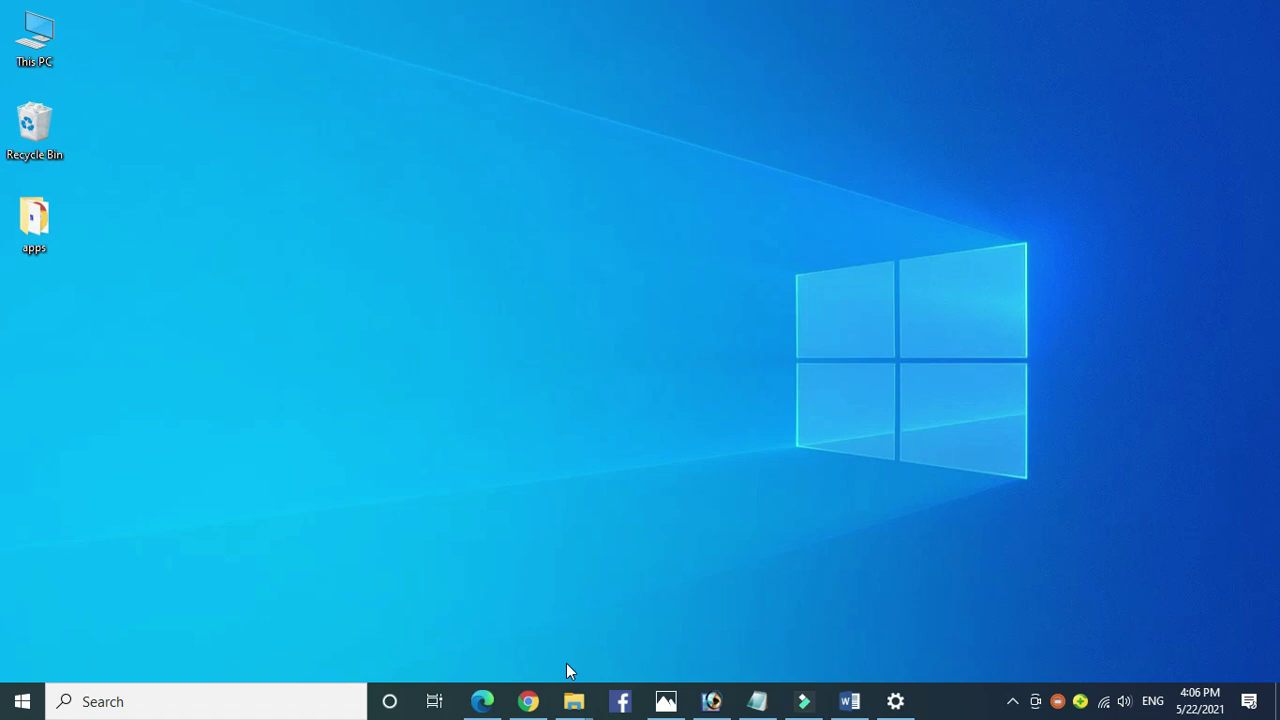
Step: In the Ease of Access display settings, apply text enlarged to about a third of the range, and restore it to about the smallest size
{"action": "left_click", "coordinate": [21, 708]}
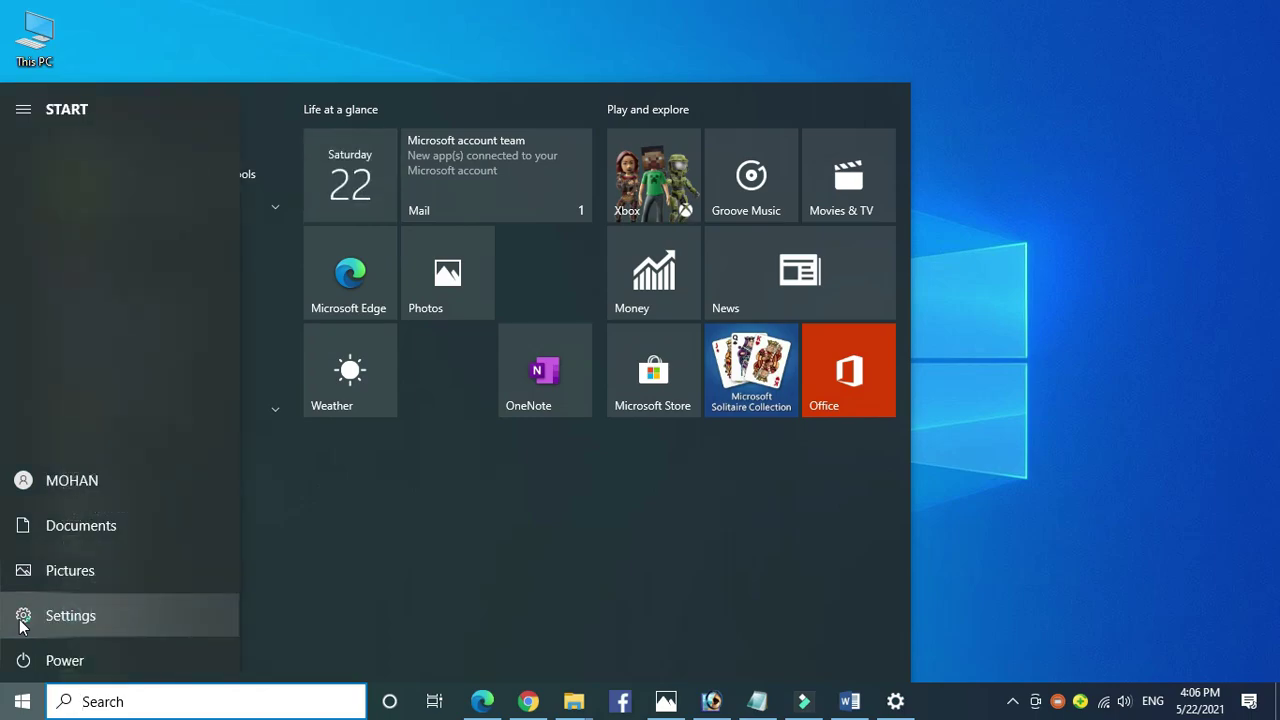
{"action": "left_click", "coordinate": [20, 625]}
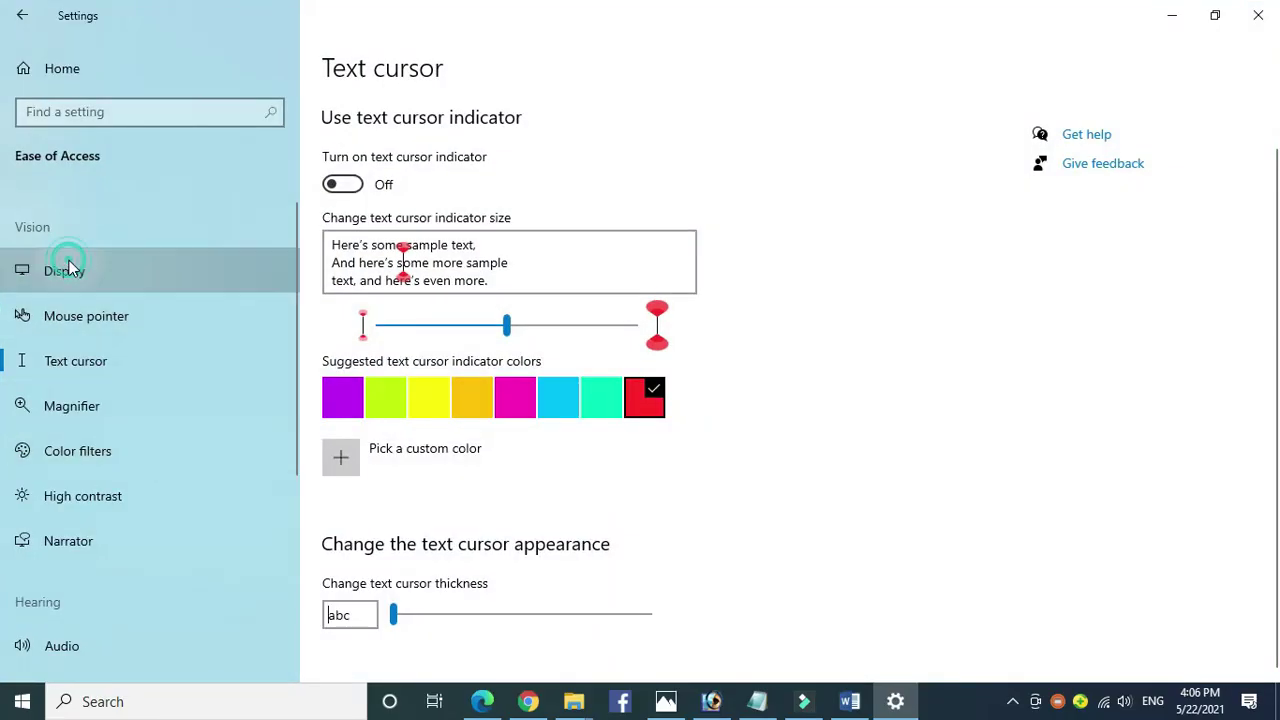
{"action": "left_click", "coordinate": [66, 270]}
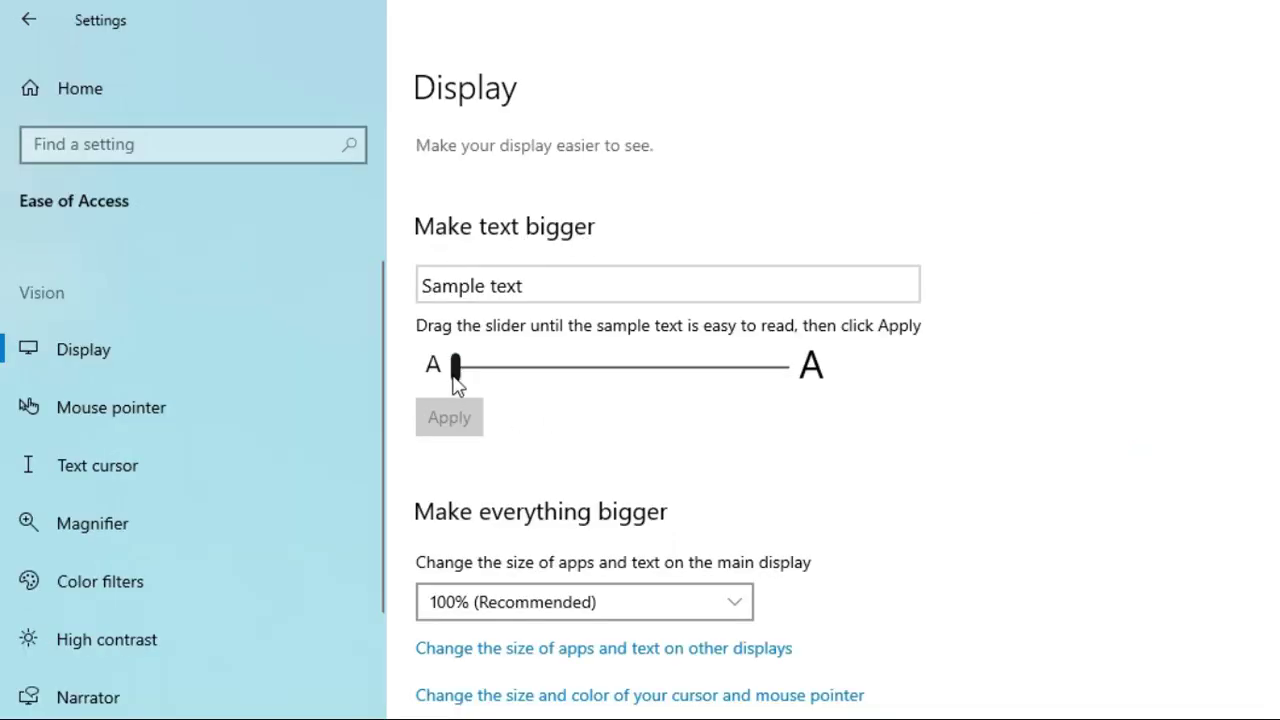
{"action": "left_click_drag", "start_coordinate": [457, 374], "coordinate": [575, 372]}
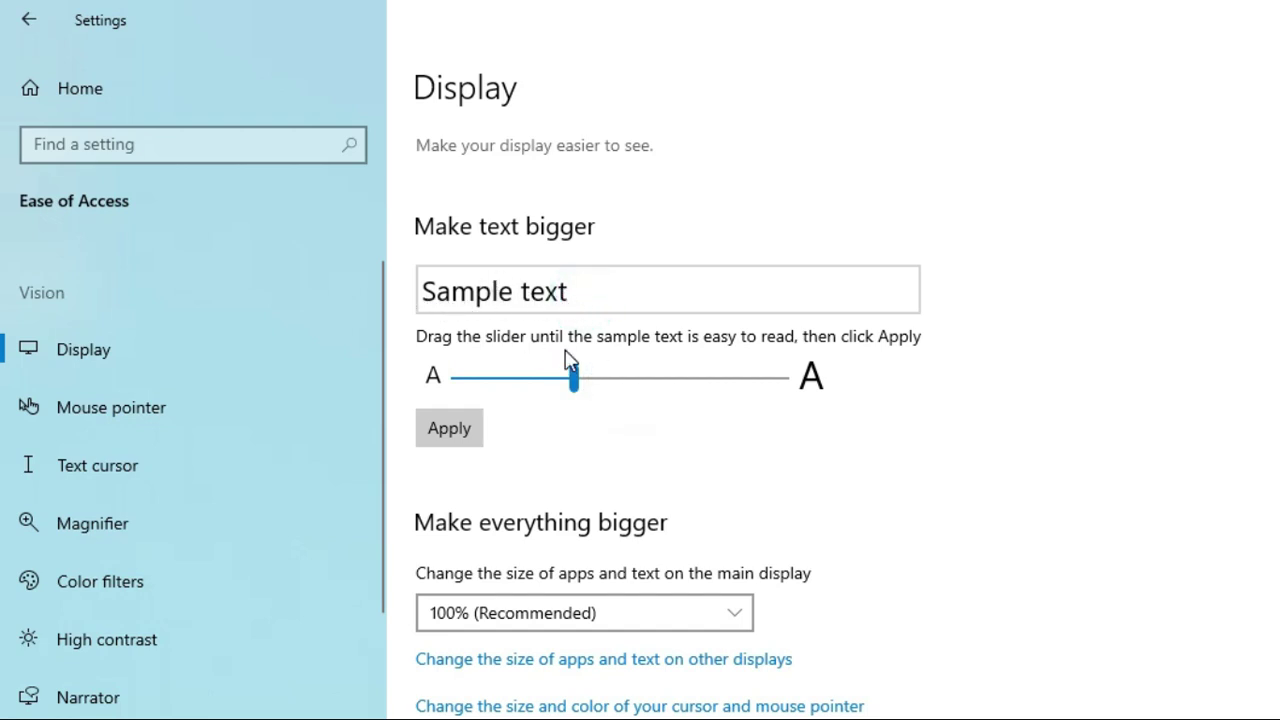
{"action": "left_click", "coordinate": [449, 436]}
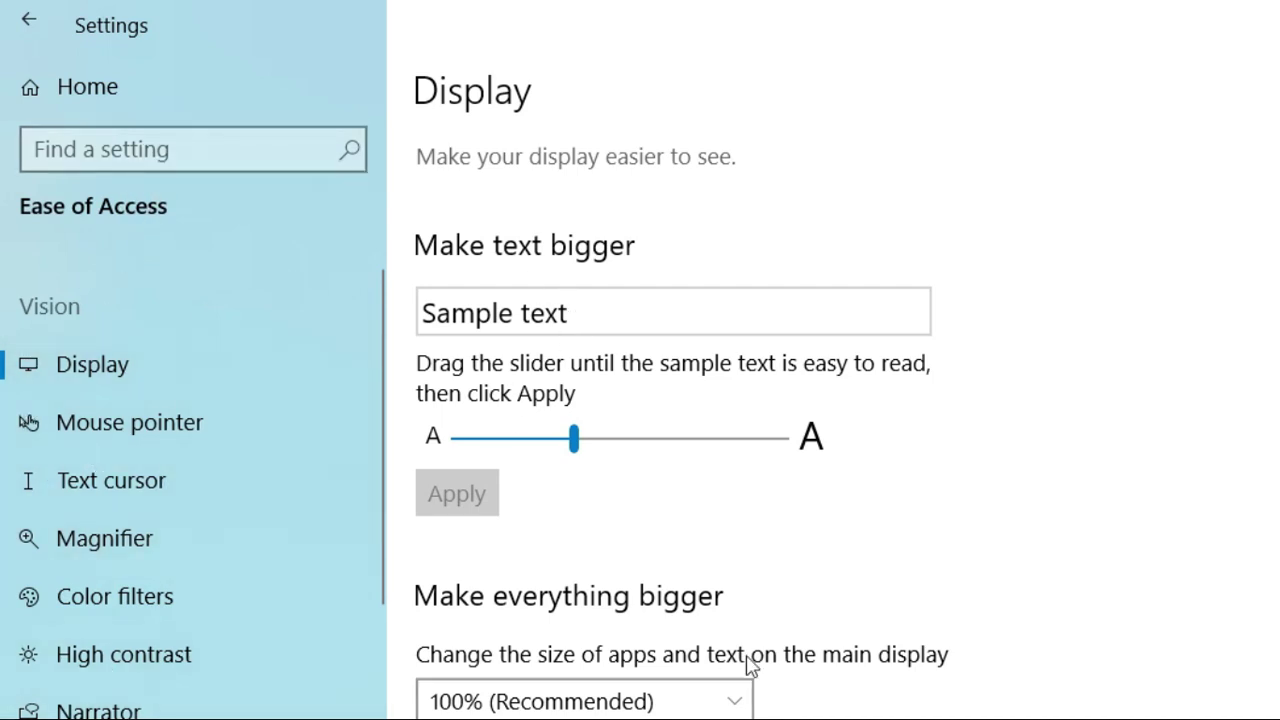
{"action": "left_click_drag", "start_coordinate": [576, 440], "coordinate": [463, 445]}
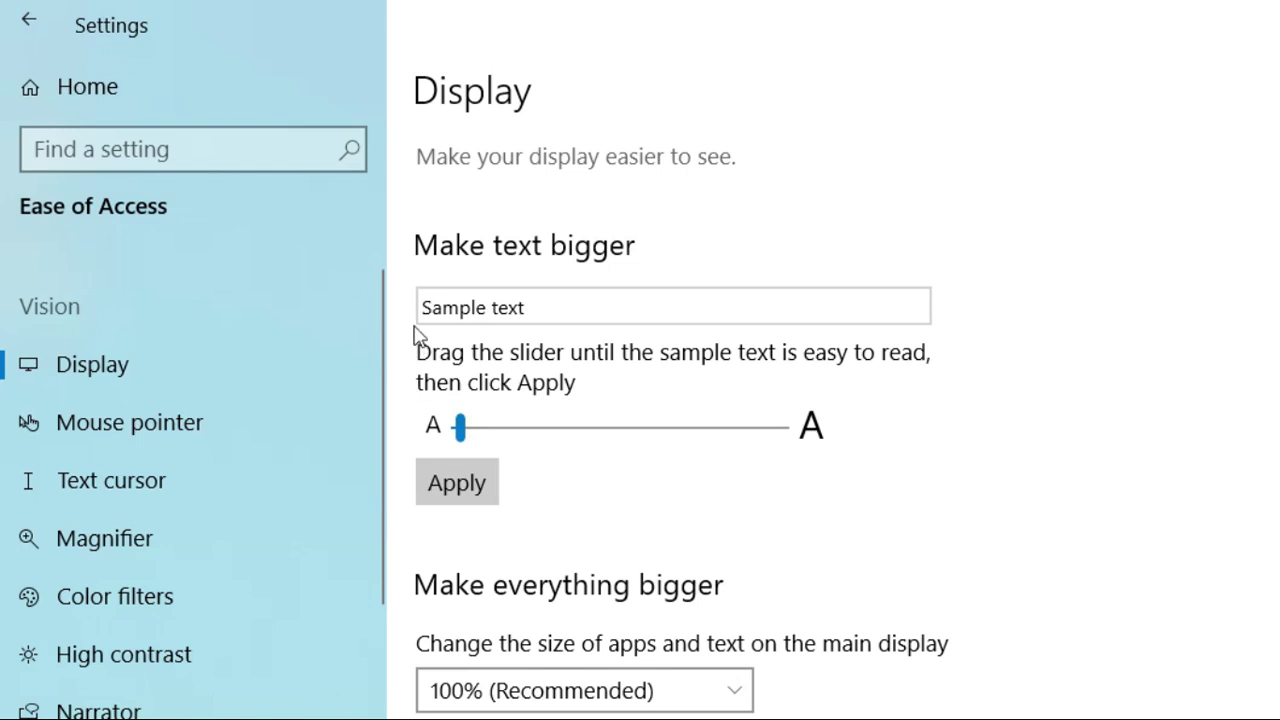
{"action": "left_click", "coordinate": [473, 481]}
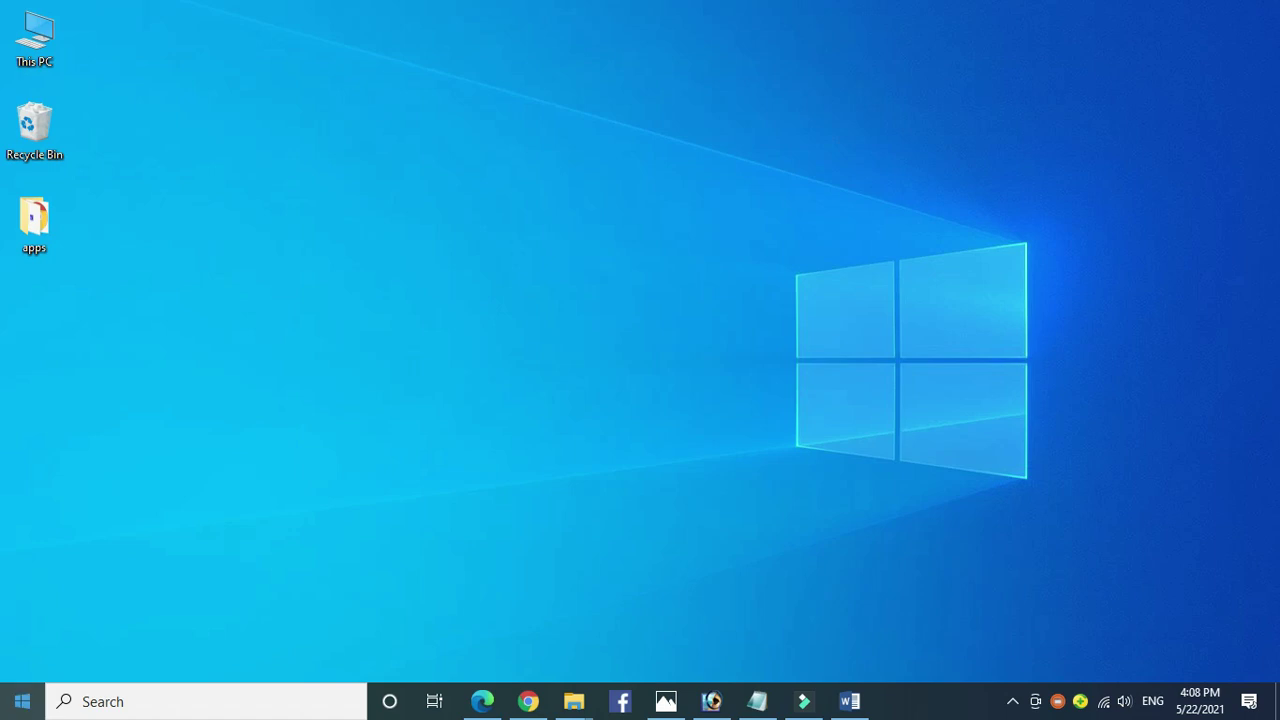
Step: In the system Power & sleep settings, set the screen to turn off Never when plugged in
{"action": "left_click", "coordinate": [24, 704]}
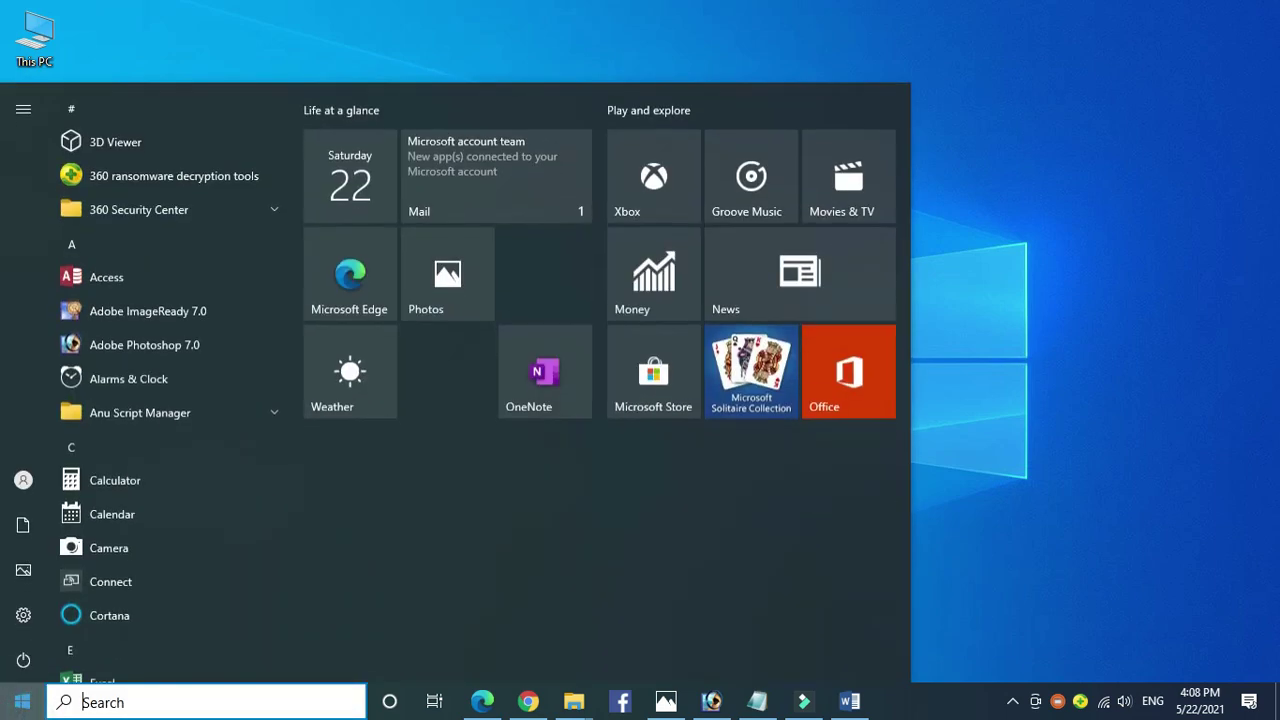
{"action": "left_click", "coordinate": [23, 614]}
{"action": "left_click", "coordinate": [86, 328]}
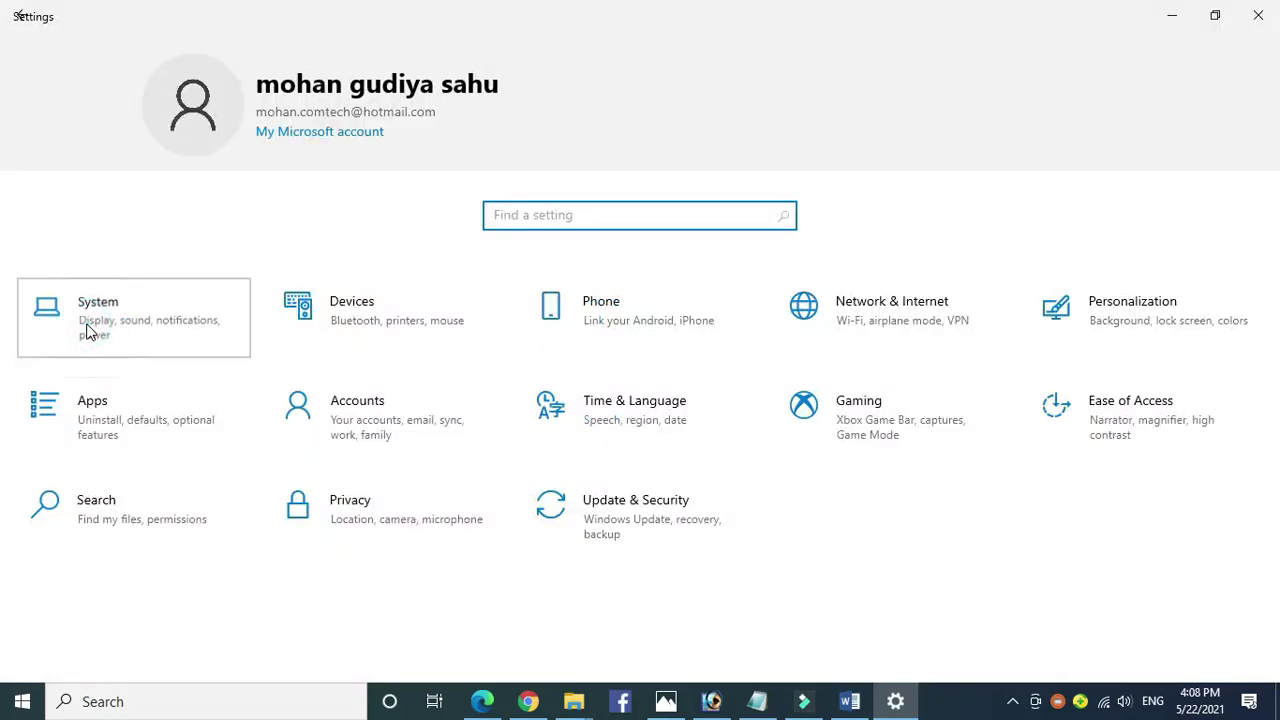
{"action": "left_click", "coordinate": [86, 294]}
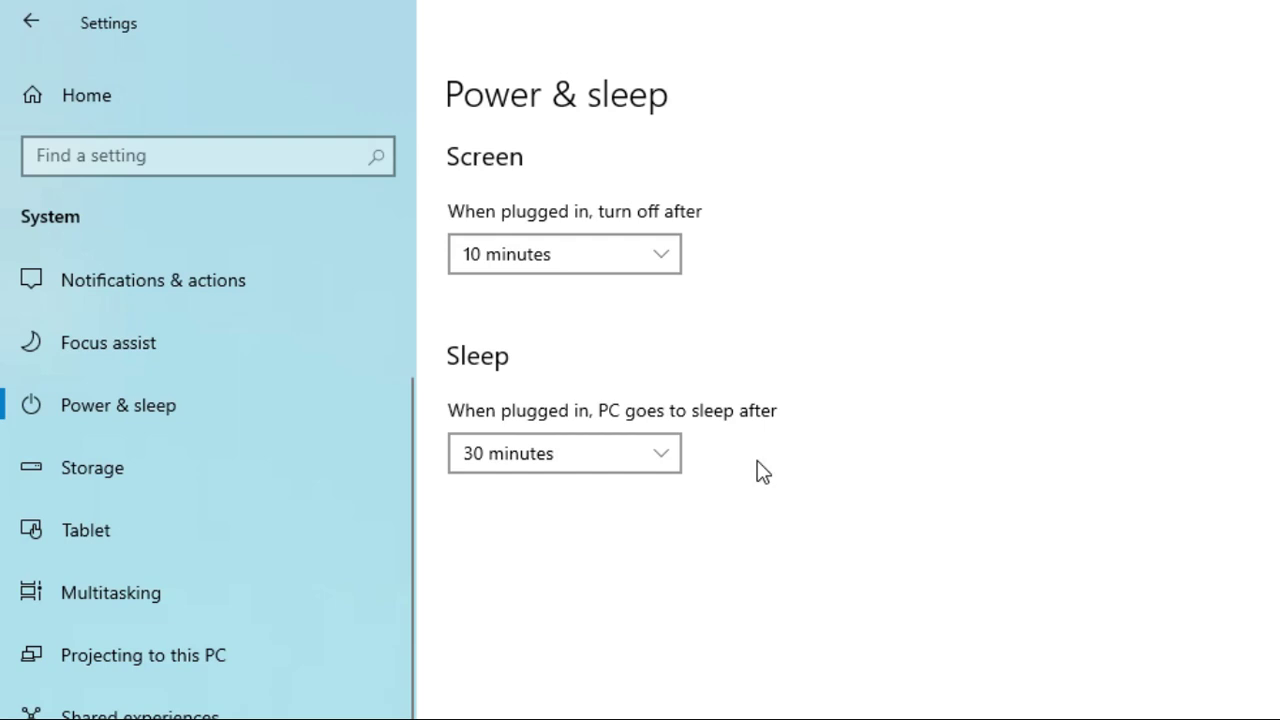
{"action": "left_click", "coordinate": [638, 262]}
{"action": "scroll", "coordinate": [589, 626], "scroll_direction": "down", "scroll_amount": 1}
{"action": "left_click", "coordinate": [503, 675]}
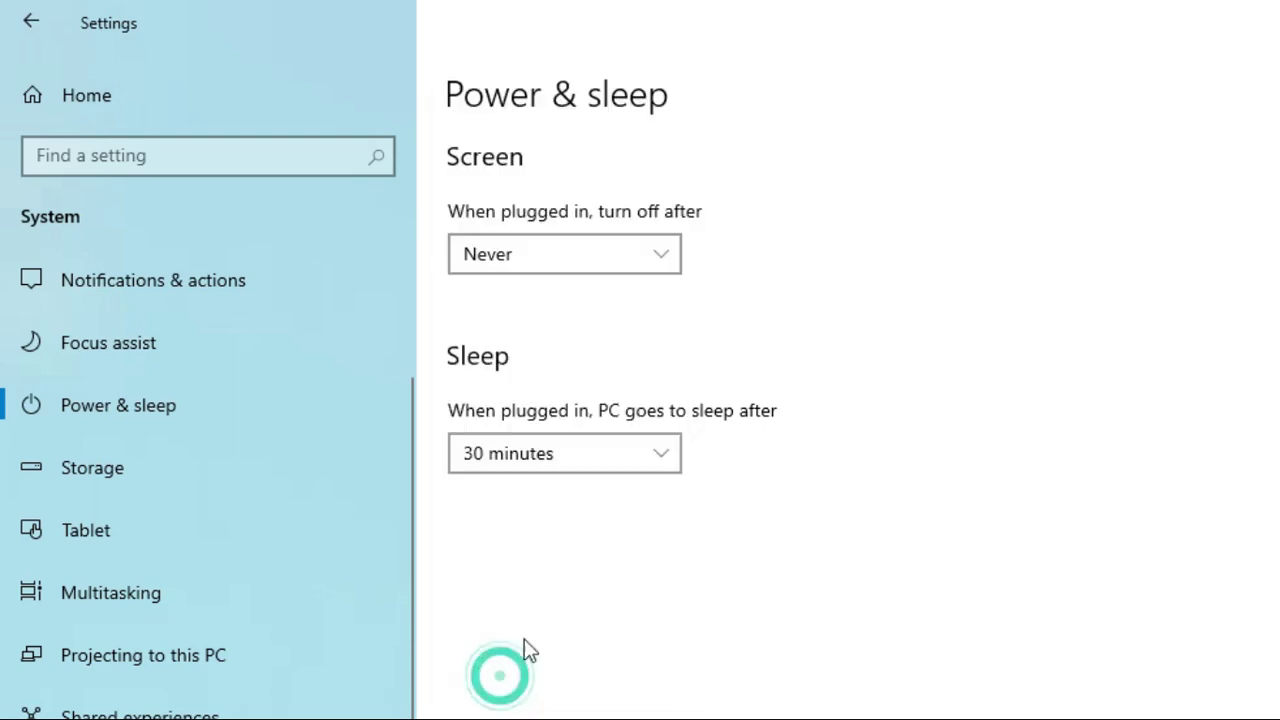
Step: Set the PC to never go to sleep when plugged in
{"action": "left_click", "coordinate": [610, 463]}
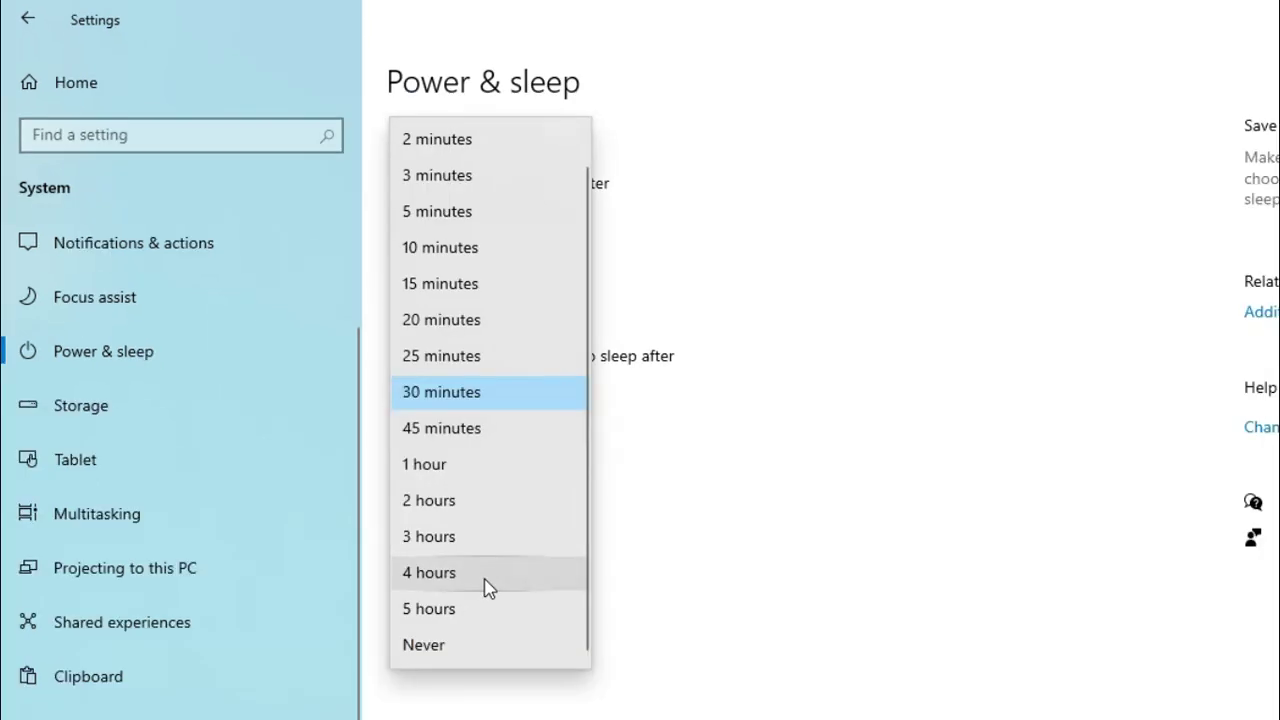
{"action": "left_click", "coordinate": [430, 645]}
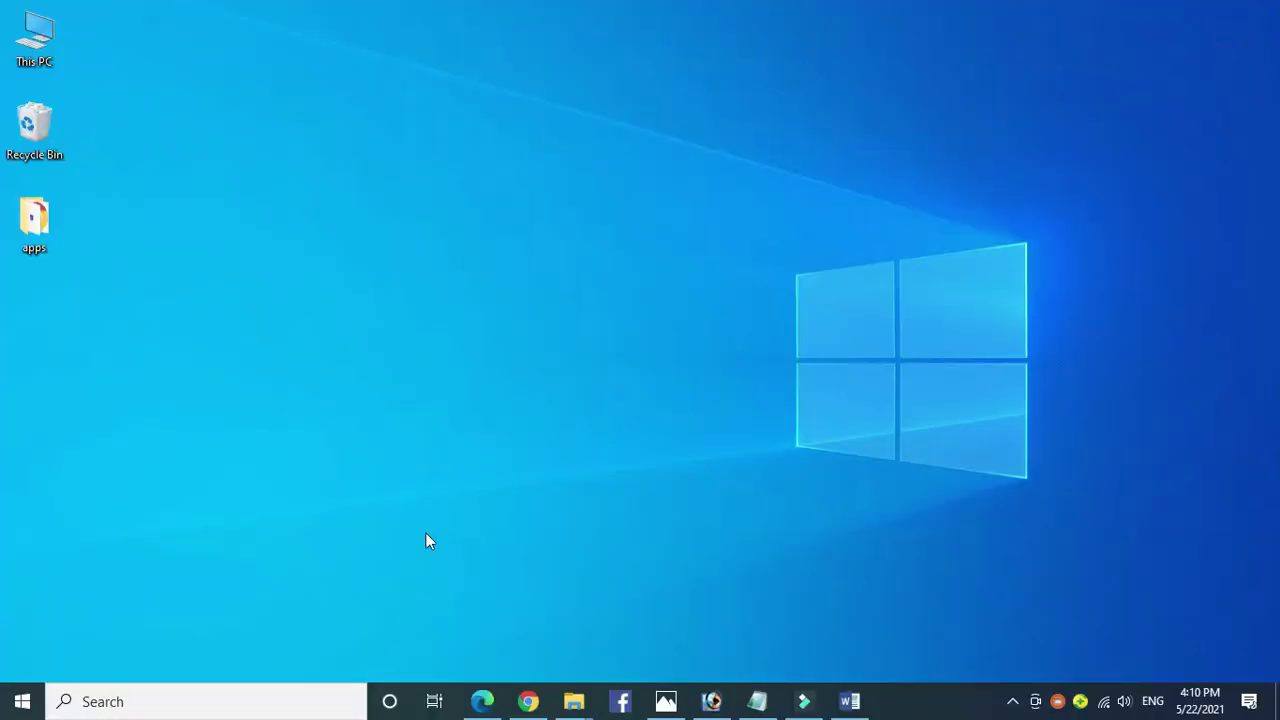
Step: Open the Clipboard page in the Windows system settings
{"action": "left_click", "coordinate": [23, 699]}
{"action": "left_click", "coordinate": [25, 612]}
{"action": "left_click", "coordinate": [108, 322]}
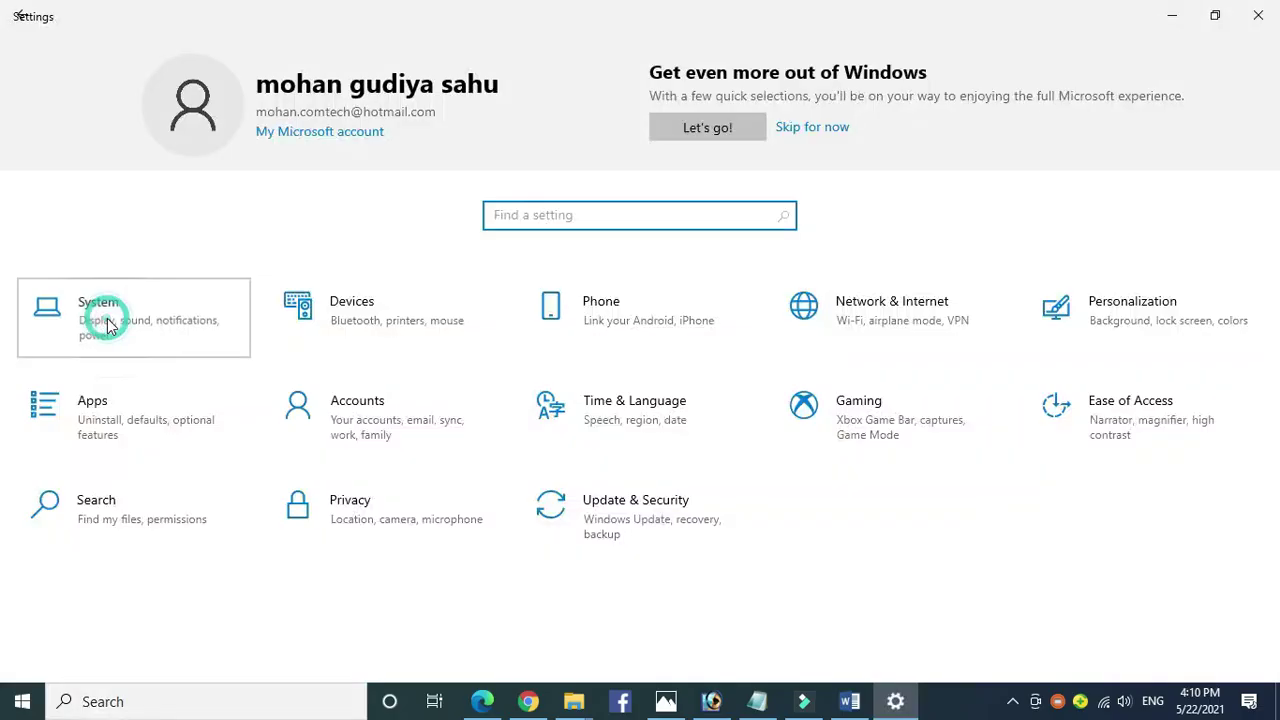
{"action": "scroll", "coordinate": [107, 318], "scroll_direction": "down", "scroll_amount": 3}
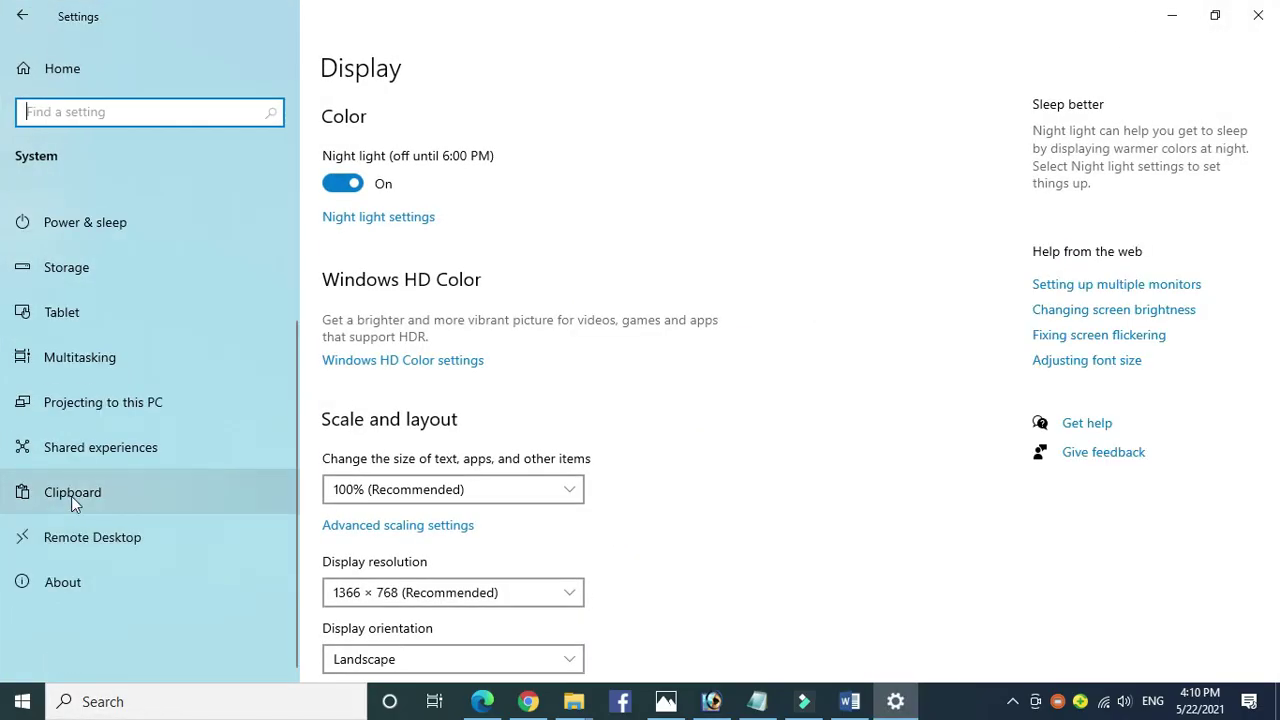
{"action": "left_click", "coordinate": [71, 496]}
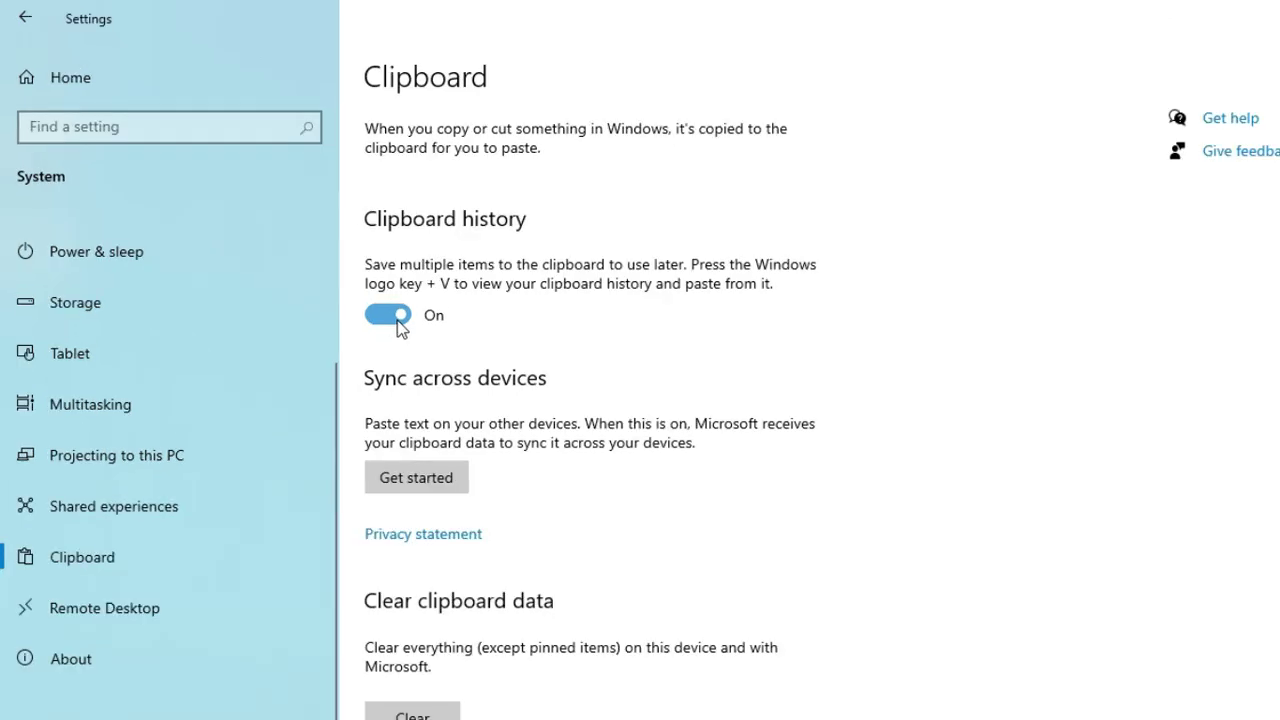
Step: Switch clipboard history off and back on, and look over the remaining clipboard options
{"action": "left_click", "coordinate": [398, 318]}
{"action": "left_click", "coordinate": [390, 318]}
{"action": "scroll", "coordinate": [548, 478], "scroll_direction": "down", "scroll_amount": 1}
{"action": "scroll", "coordinate": [550, 492], "scroll_direction": "up", "scroll_amount": 1}
{"action": "scroll", "coordinate": [549, 492], "scroll_direction": "down", "scroll_amount": 1}
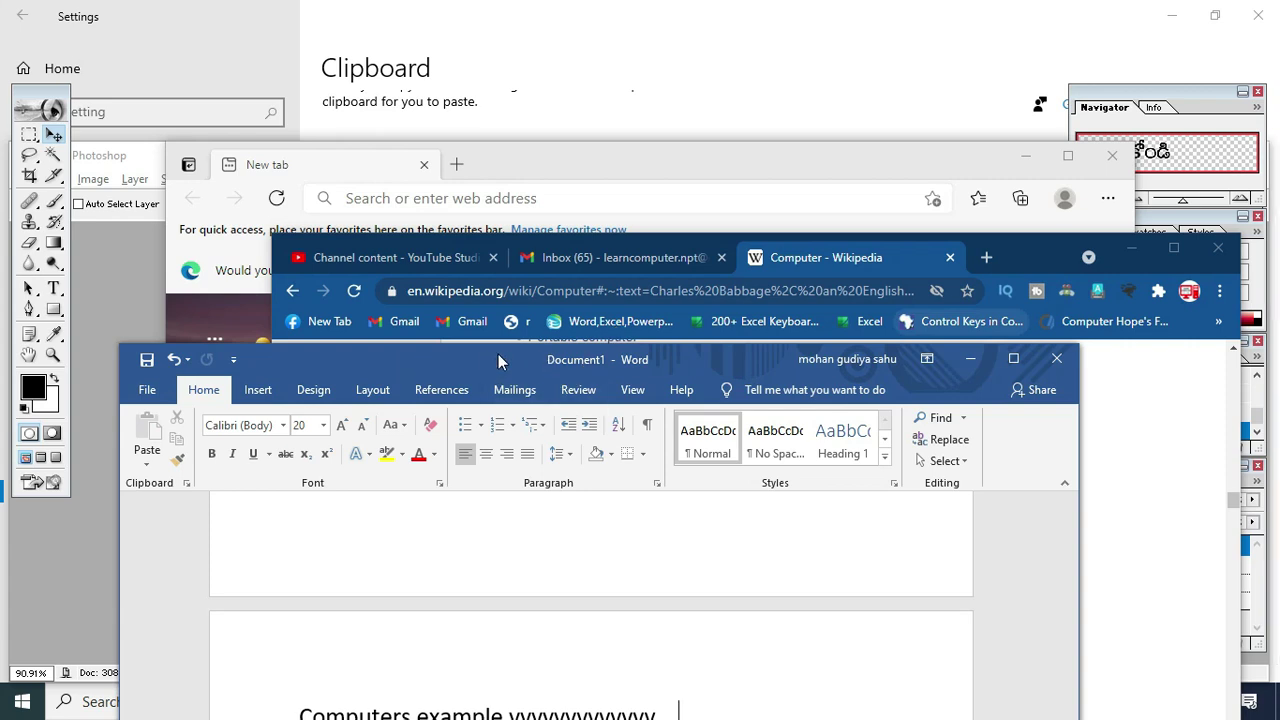
Step: Shake the Word window to minimize all other open windows, and shake it again to restore them
{"action": "left_click_drag", "start_coordinate": [498, 360], "coordinate": [550, 195]}
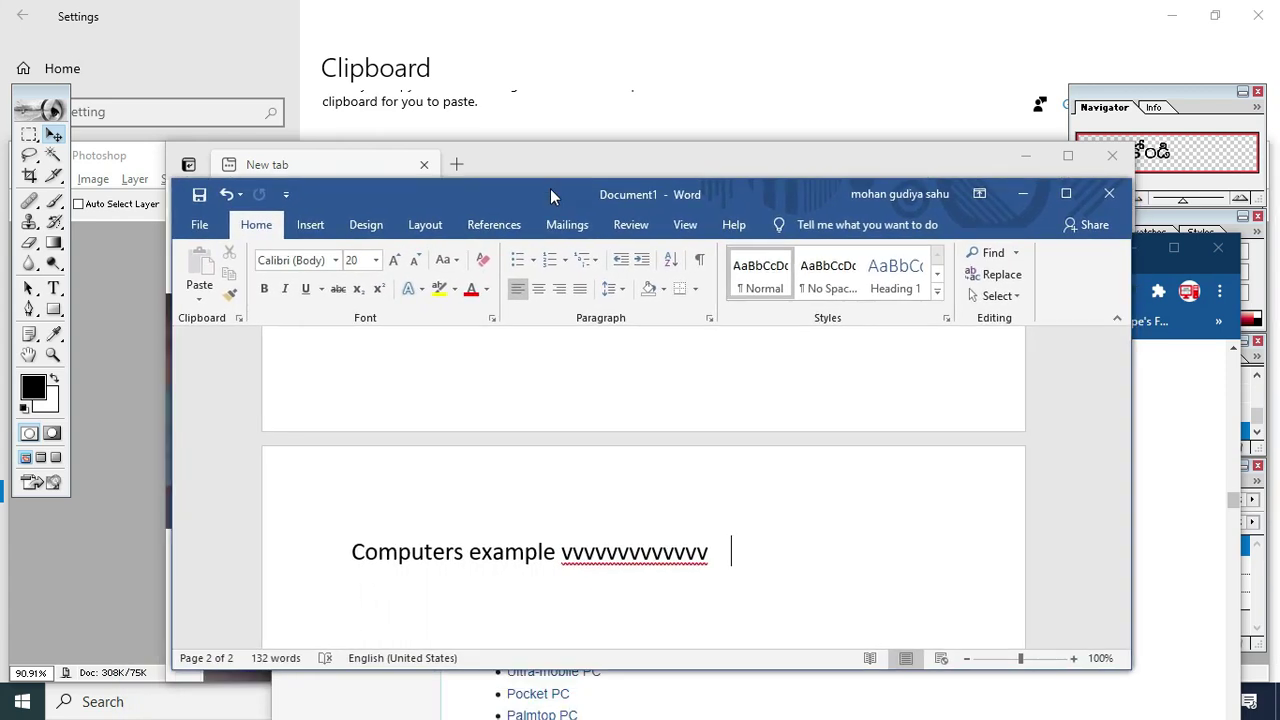
{"action": "left_click_drag", "start_coordinate": [550, 195], "coordinate": [619, 110]}
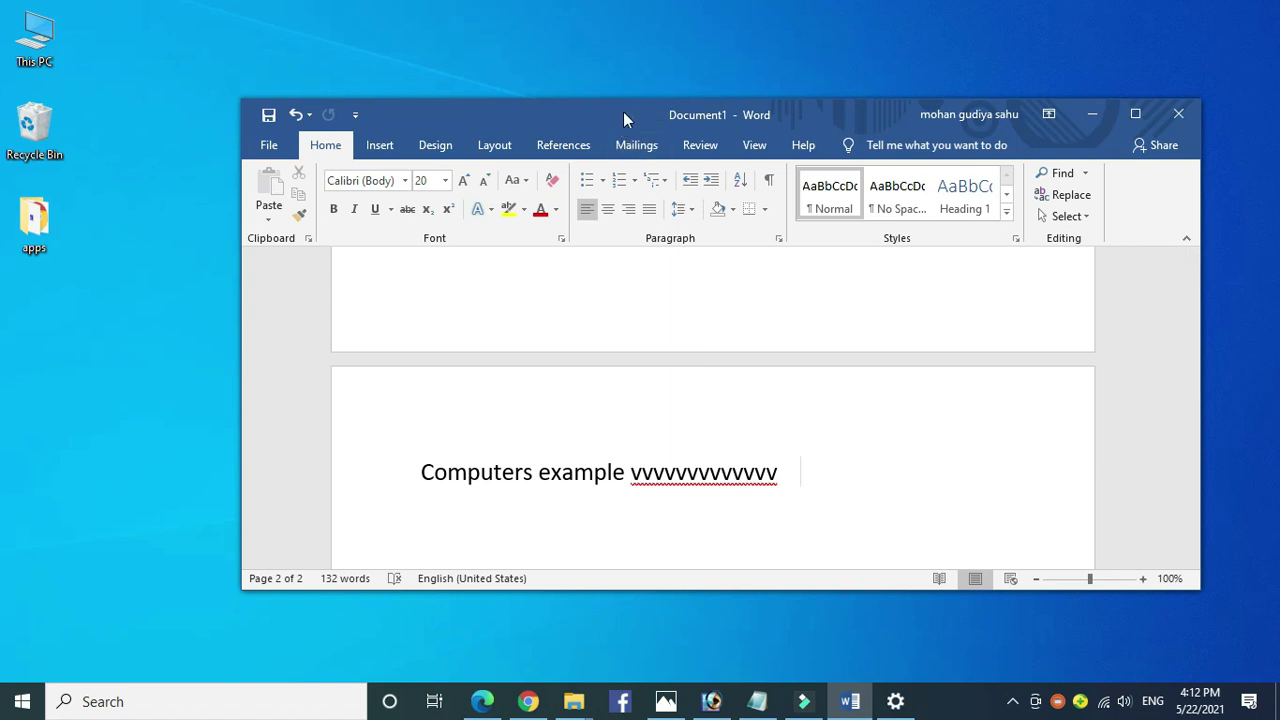
{"action": "mouse_move", "coordinate": [623, 112]}
{"action": "left_mouse_down"}
{"action": "mouse_move", "coordinate": [617, 34]}
{"action": "mouse_move", "coordinate": [705, 148]}
{"action": "mouse_move", "coordinate": [608, 129]}
{"action": "left_mouse_up"}
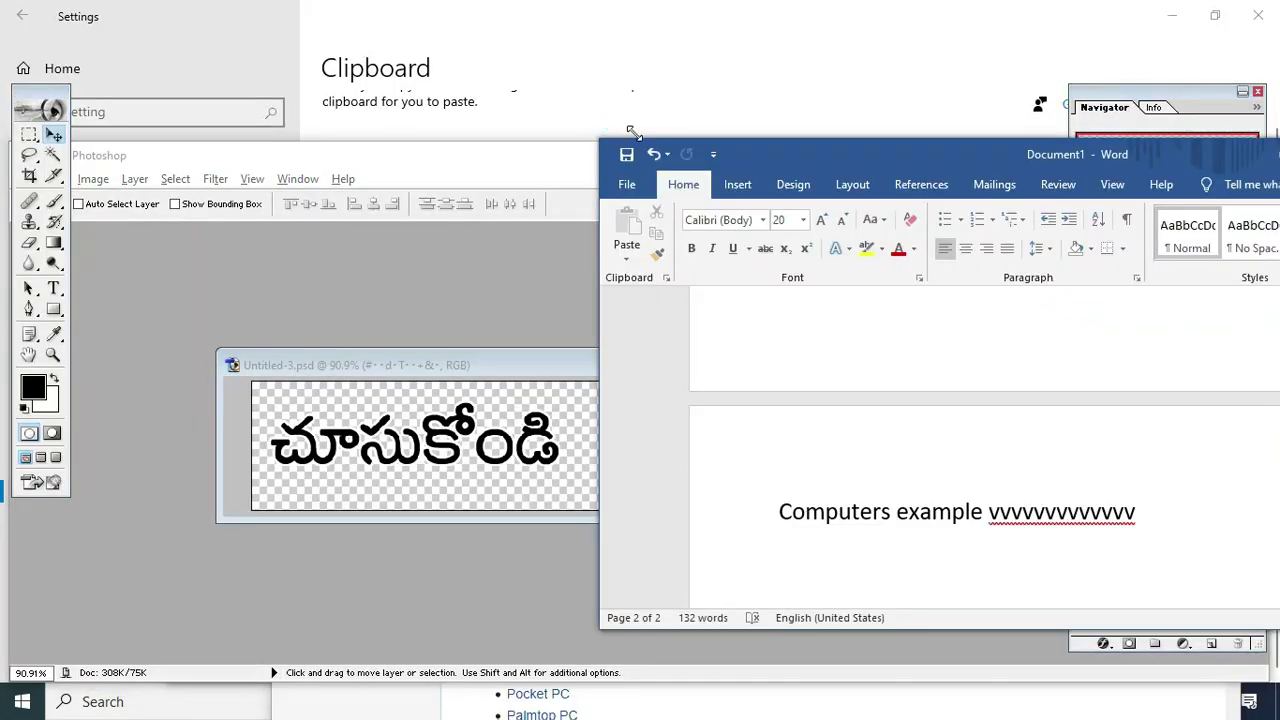
{"action": "left_click_drag", "start_coordinate": [820, 158], "coordinate": [518, 199]}
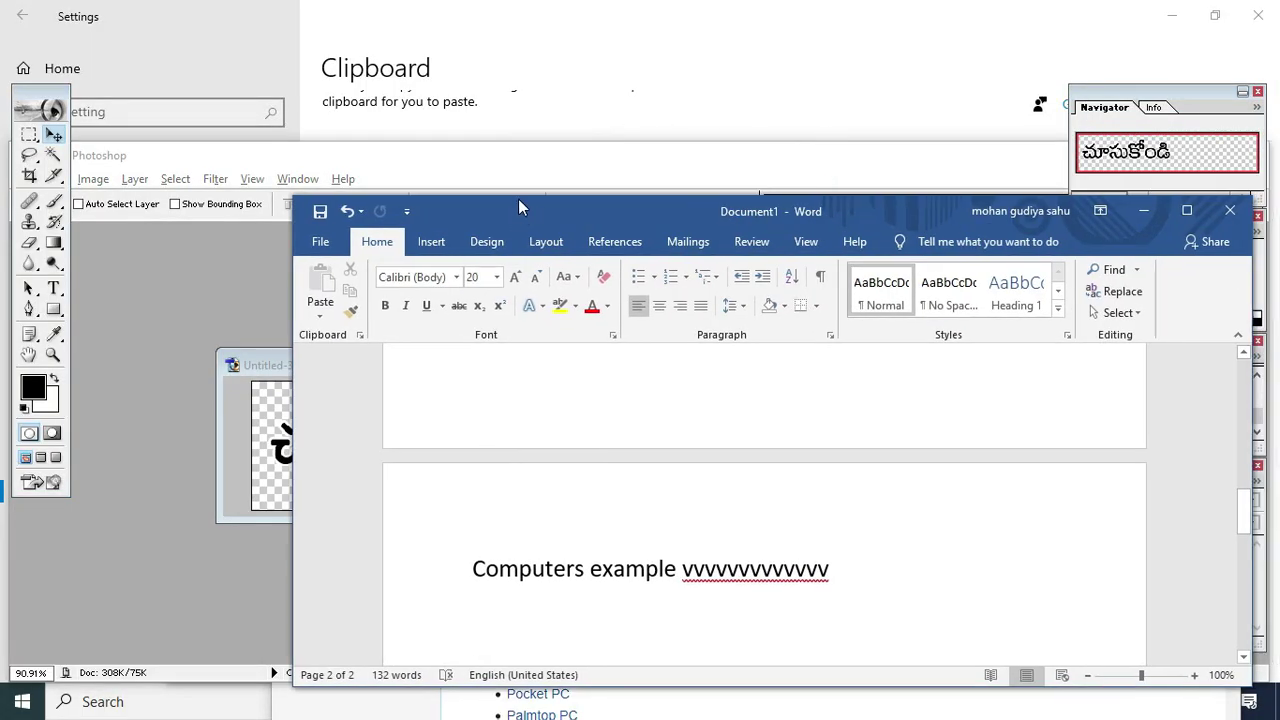